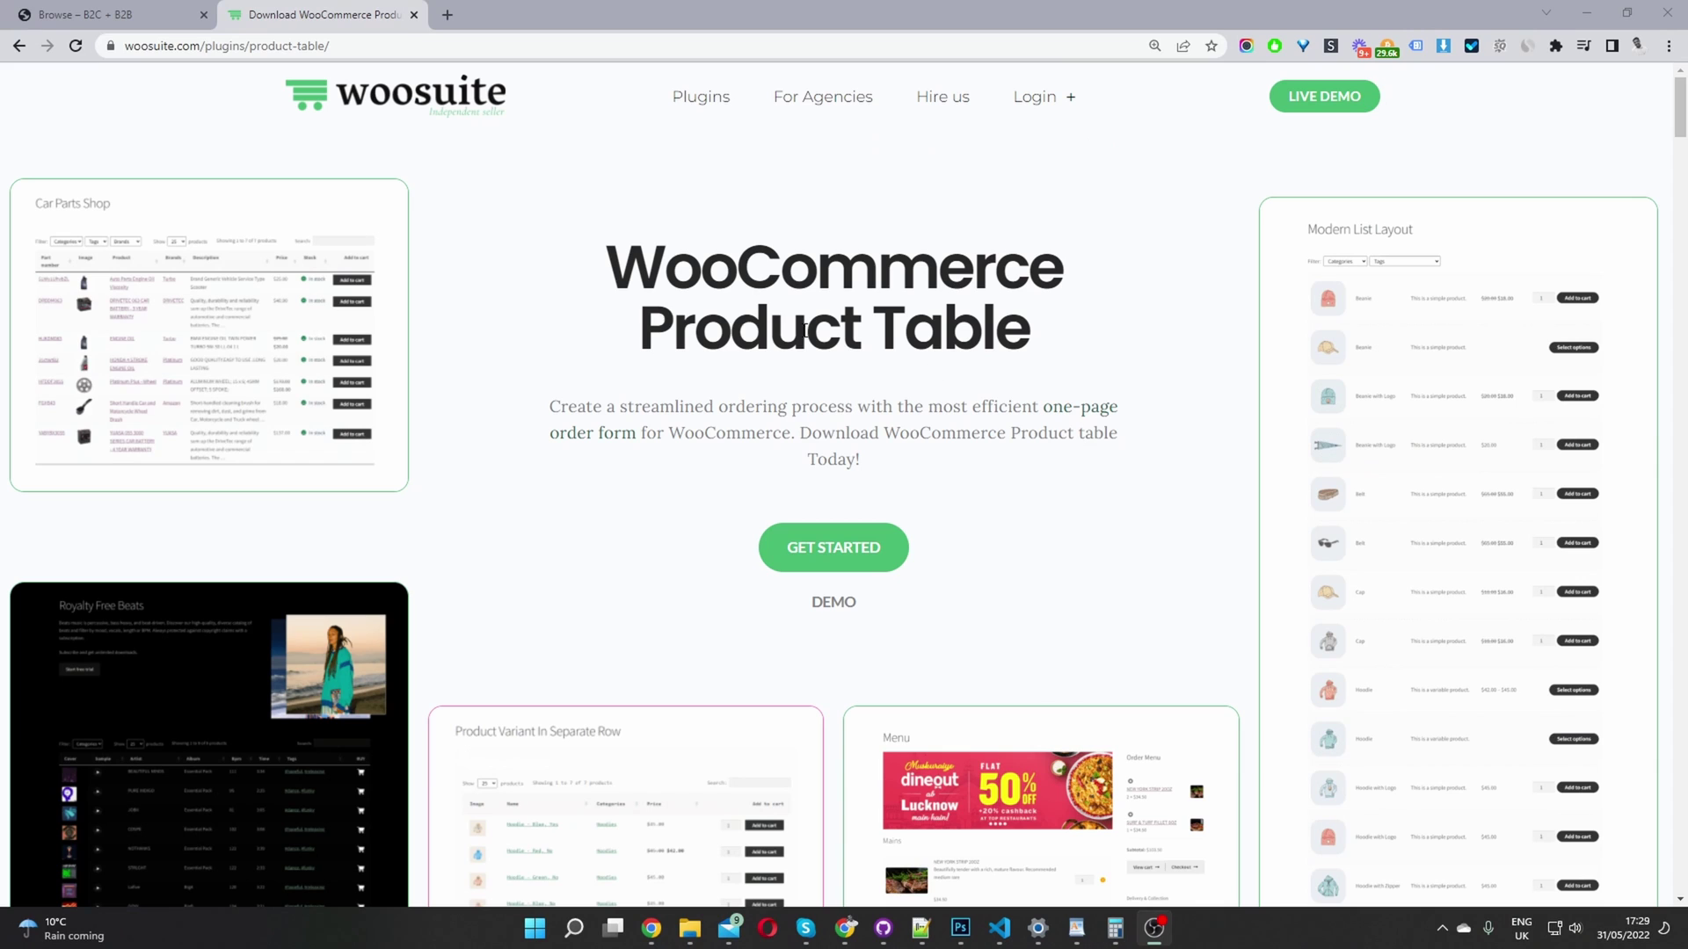
- Switch from the Woosuite product table page to the Greenstore 'Browse – B2C + B2B' tab
{"action": "left_click_drag", "start_coordinate": [663, 280], "coordinate": [940, 288]}
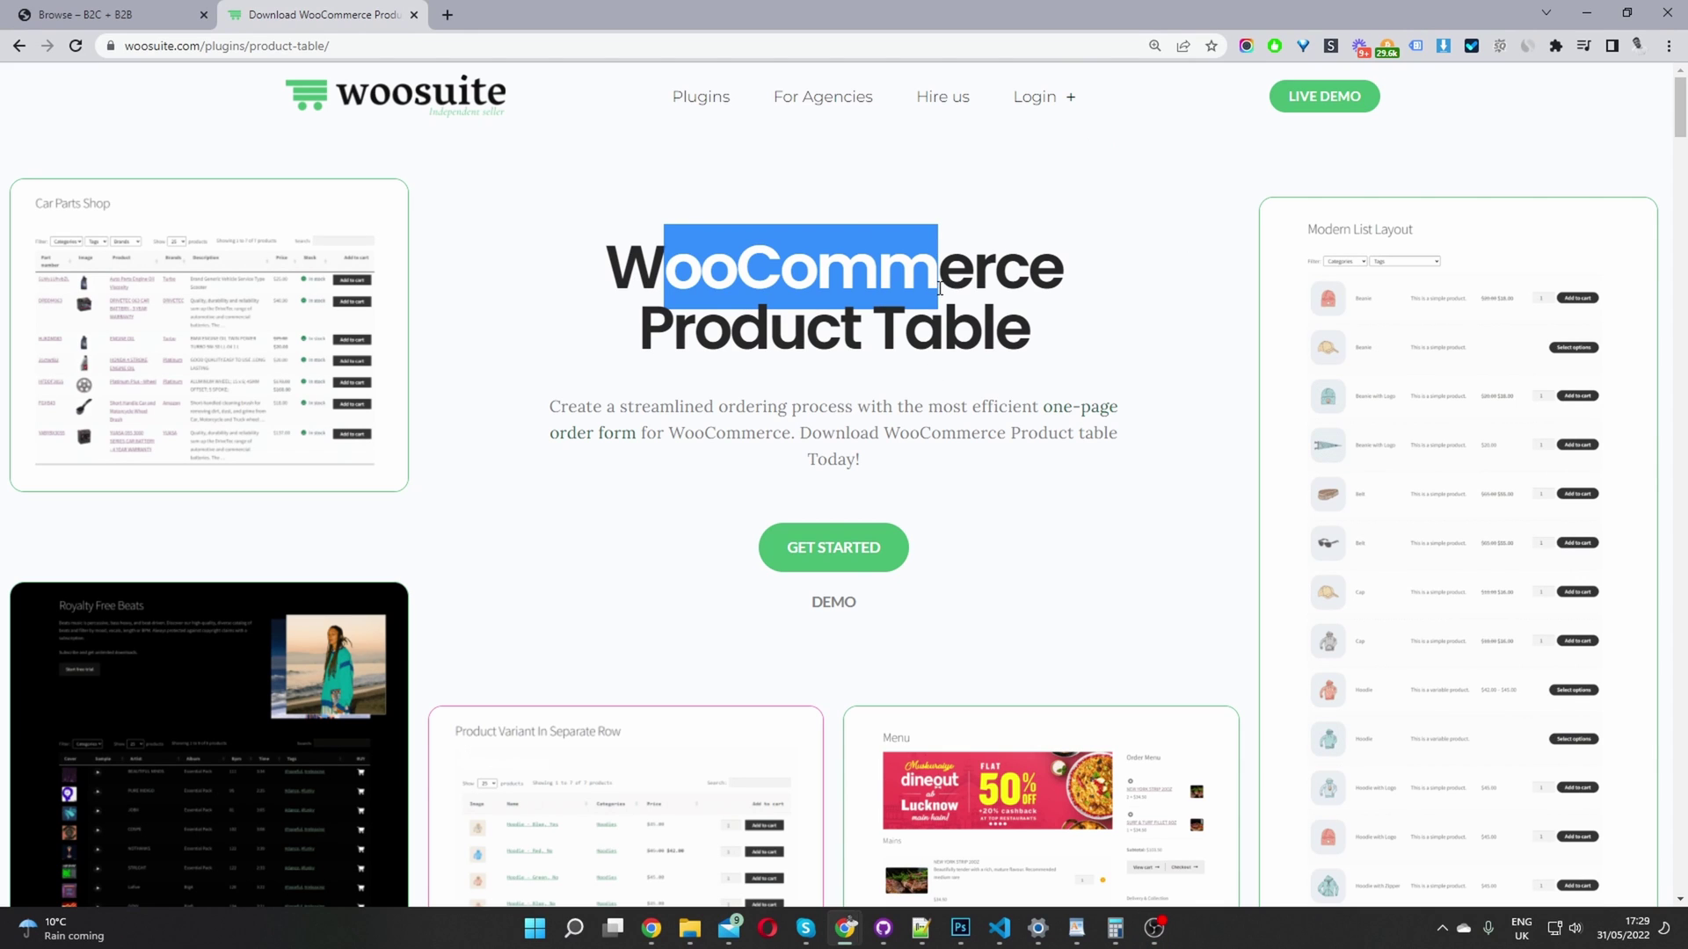
{"action": "left_click", "coordinate": [939, 405]}
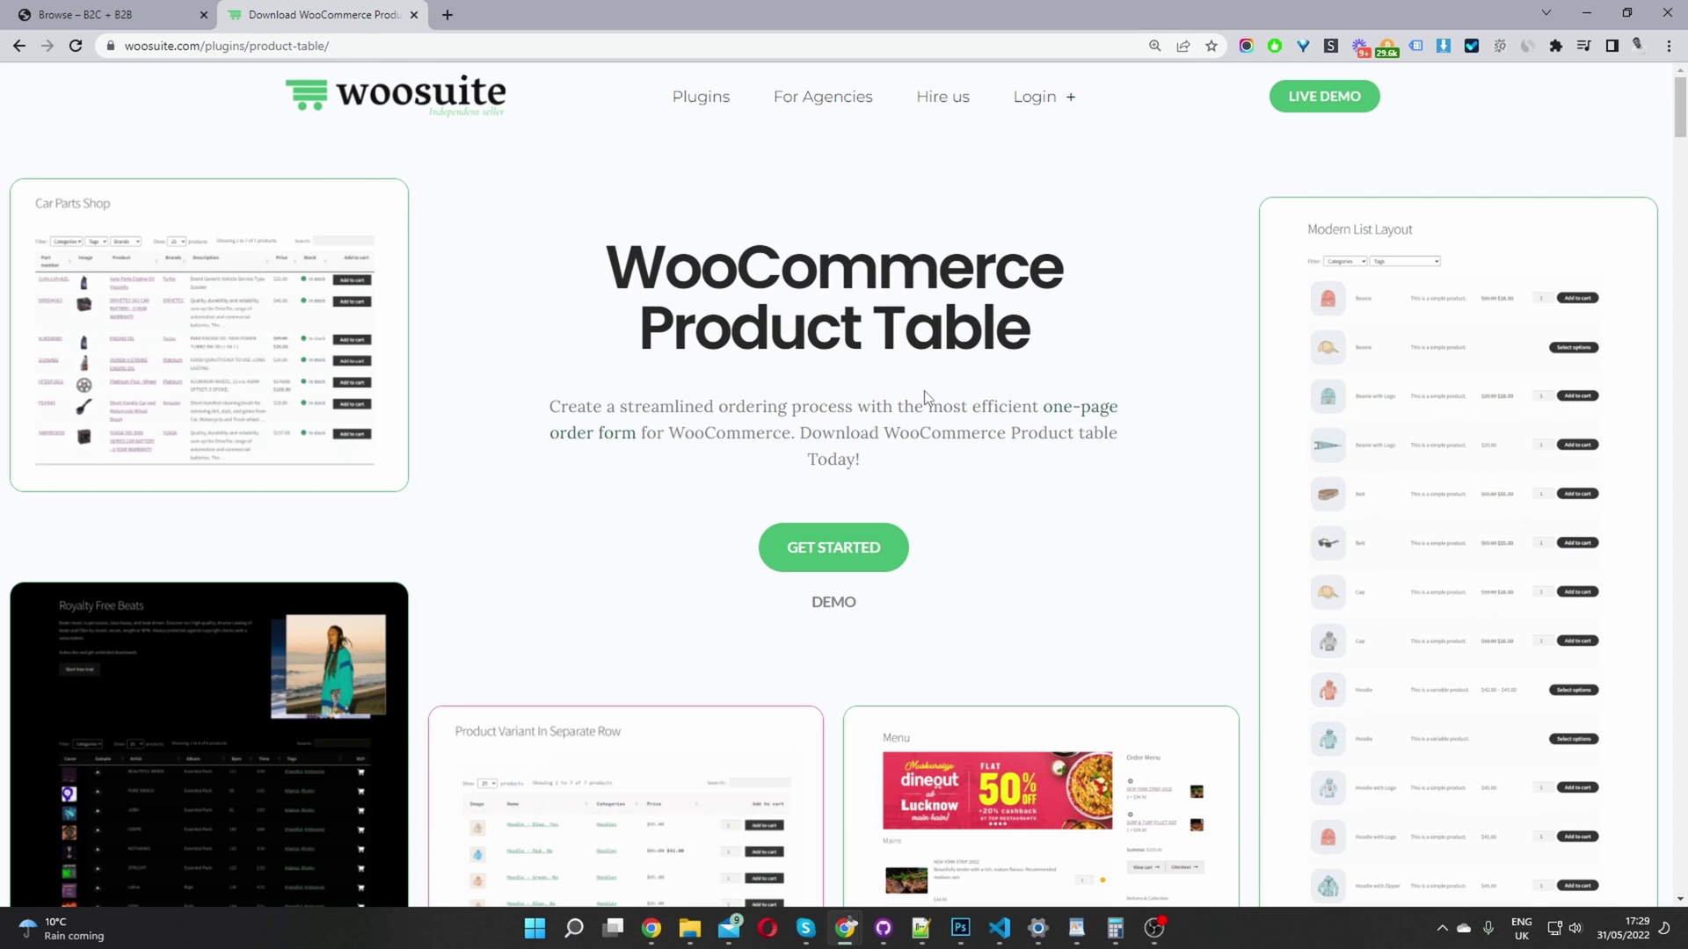
{"action": "key", "text": "ctrl+shift+Tab"}
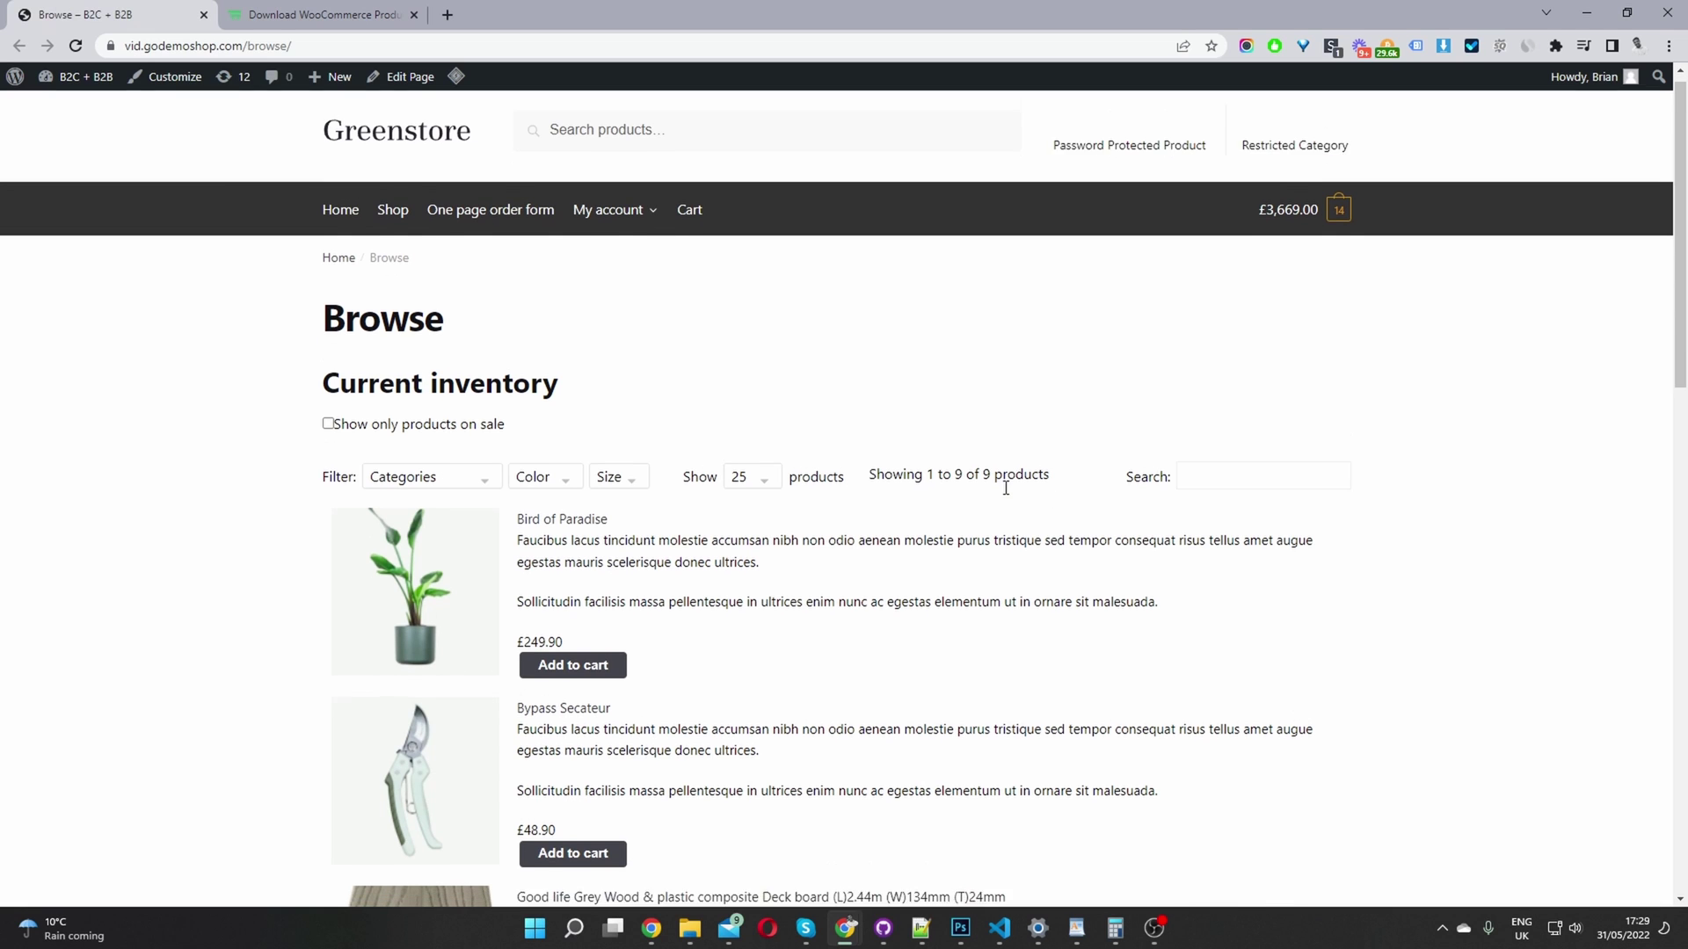
- Open the Greenstore WordPress admin Dashboard from the site name in the admin bar
{"action": "scroll", "coordinate": [979, 483], "scroll_direction": "down", "scroll_amount": 2}
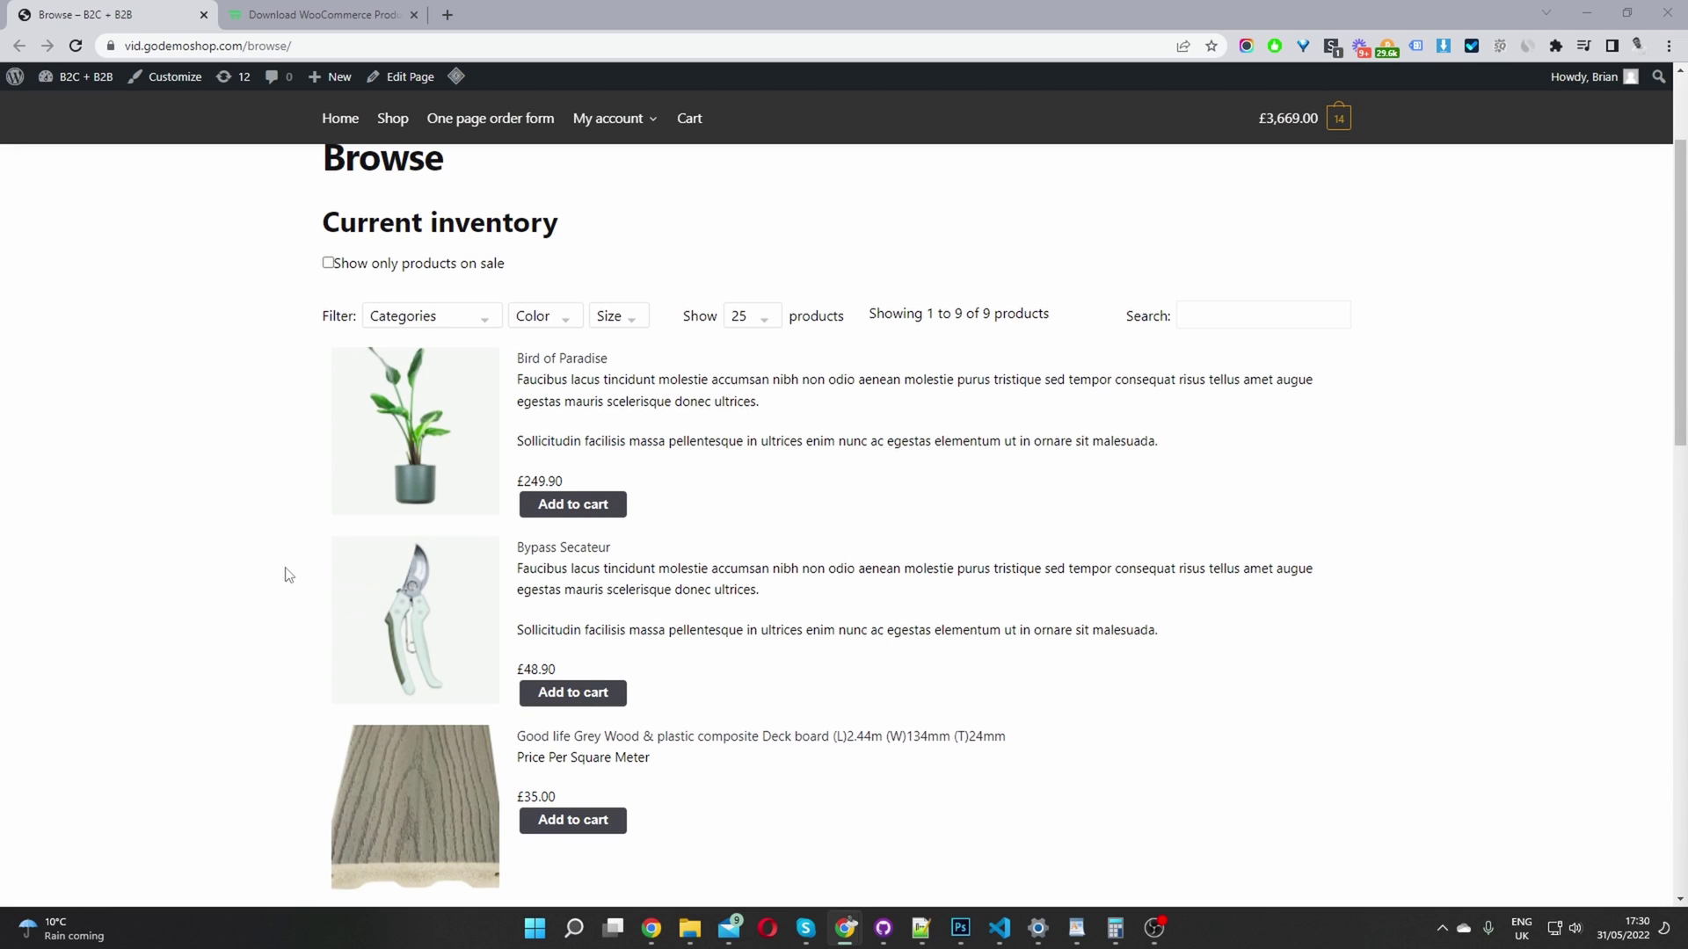
{"action": "left_click", "coordinate": [50, 87]}
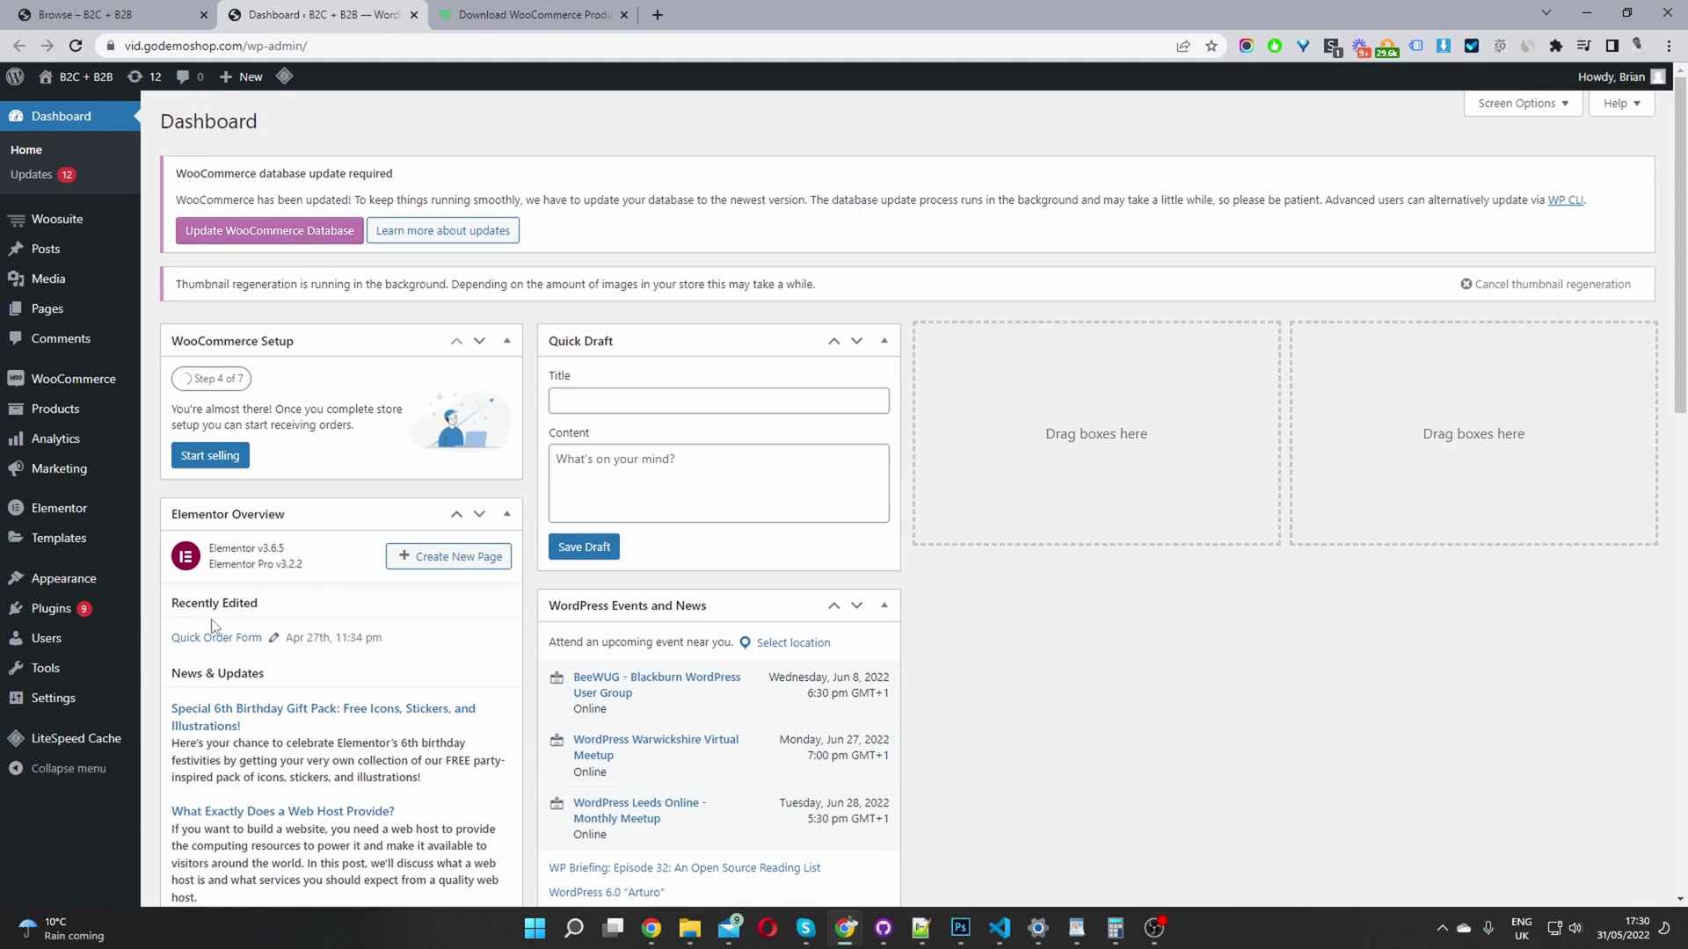
- Open Woosuite's Product Table list and start editing the Current Inventory table
{"action": "mouse_move", "coordinate": [122, 613]}
{"action": "mouse_move", "coordinate": [92, 222]}
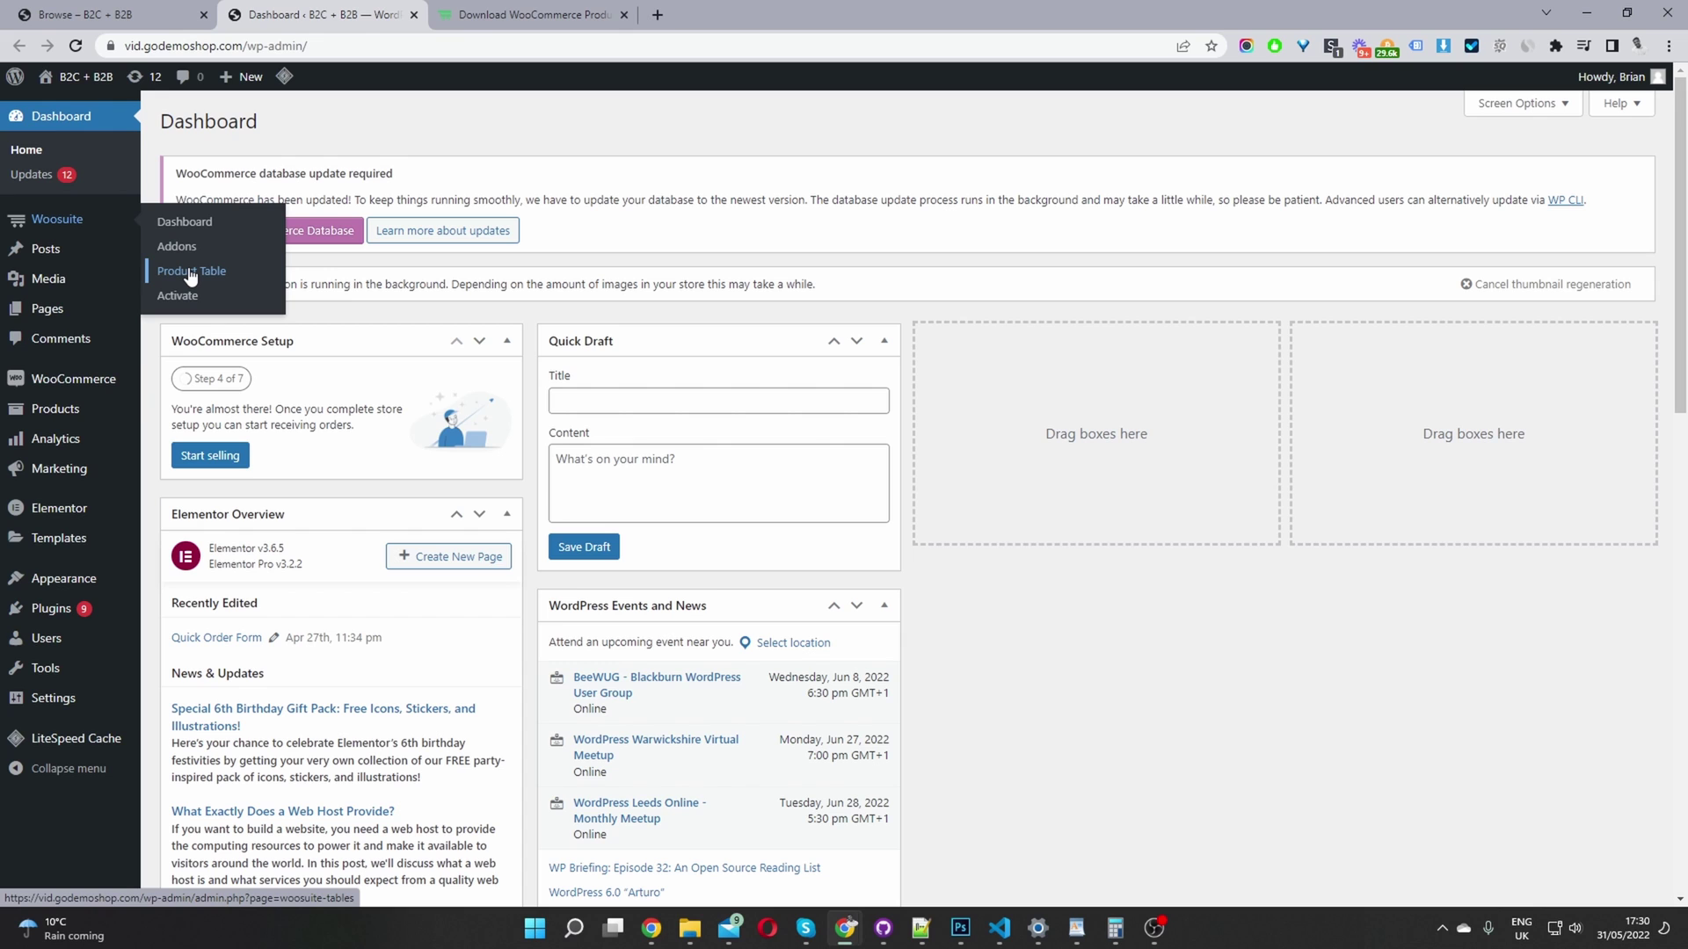
{"action": "left_click", "coordinate": [220, 279]}
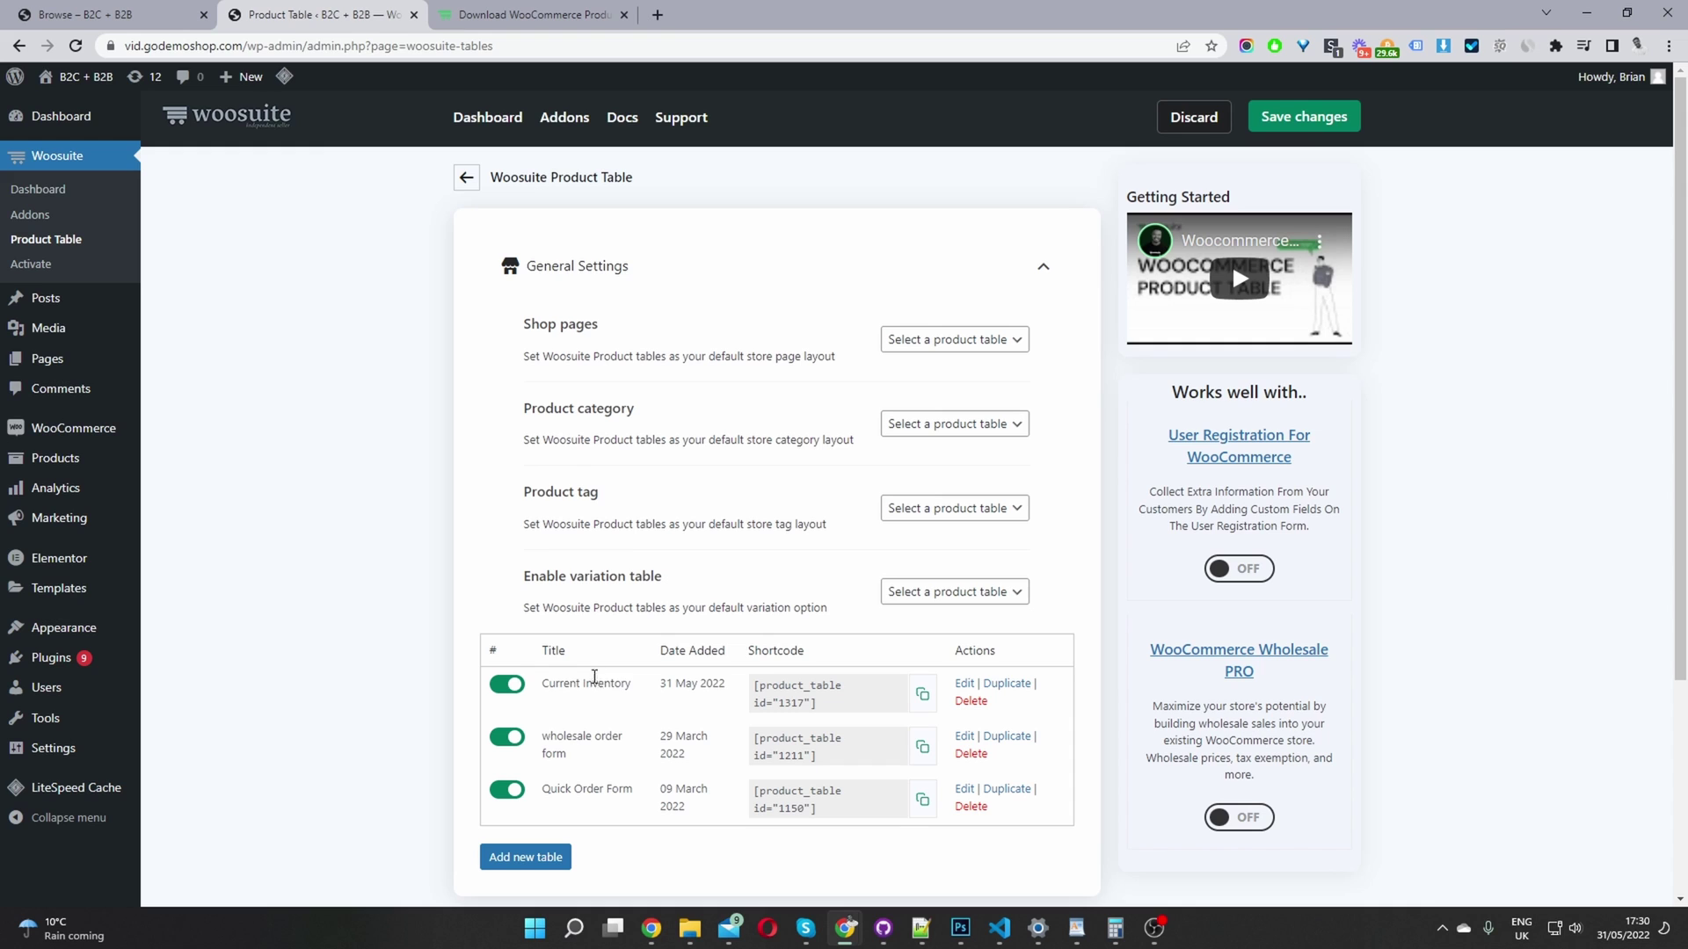
{"action": "left_click_drag", "start_coordinate": [563, 694], "coordinate": [632, 698]}
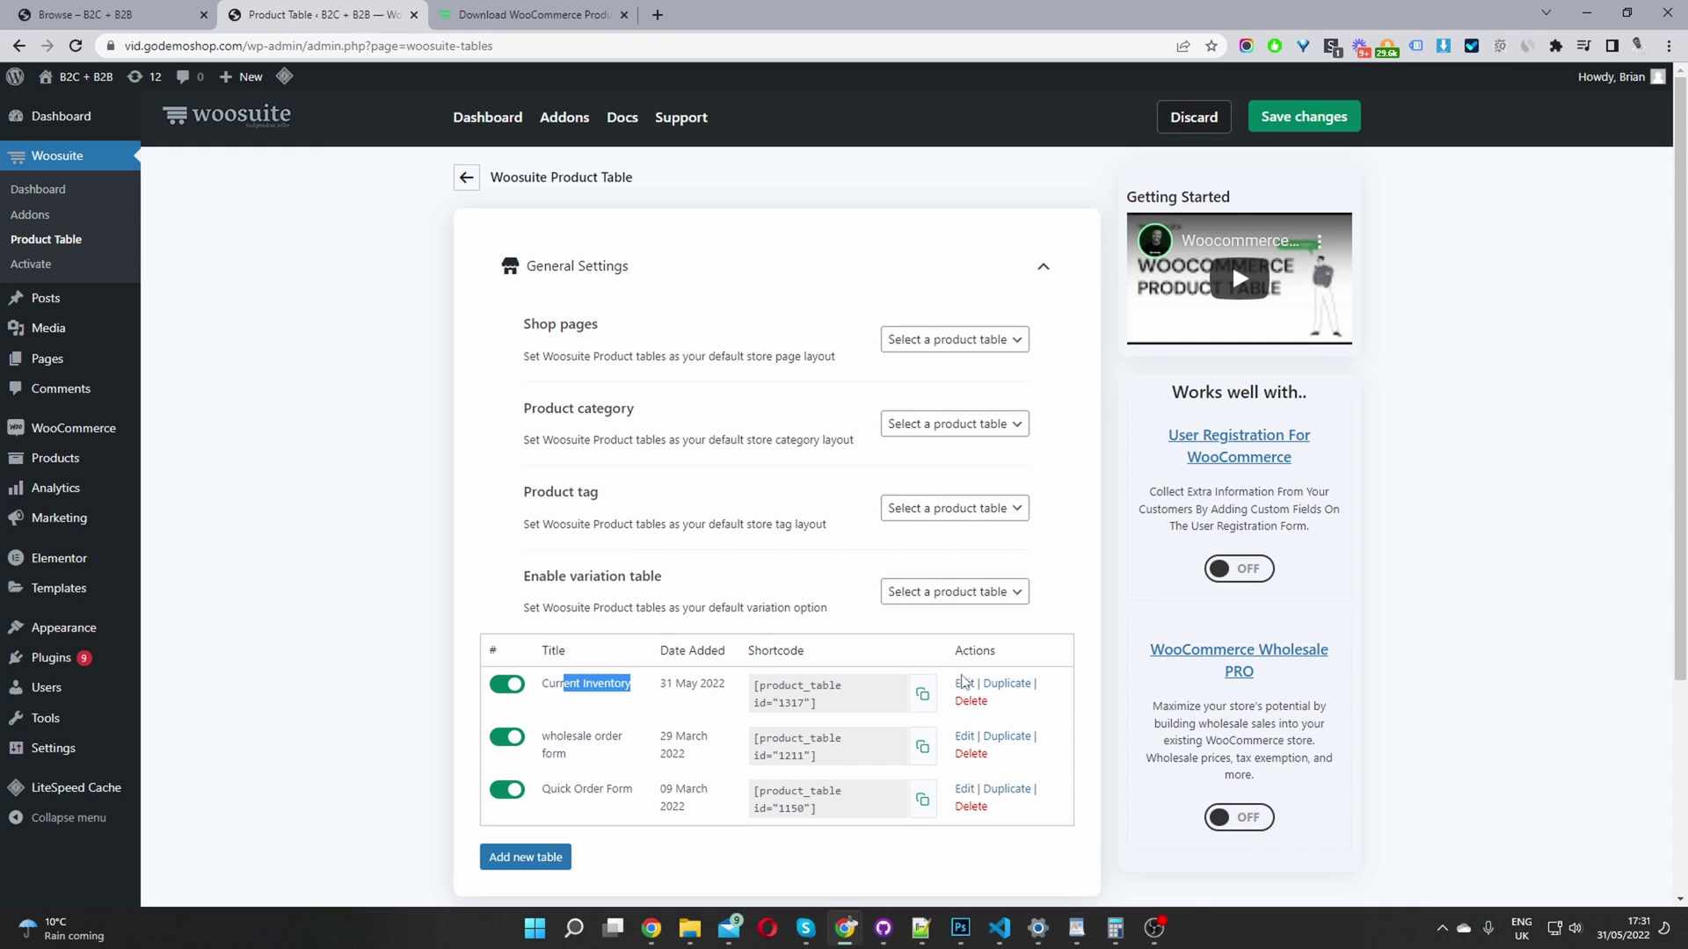
{"action": "left_click", "coordinate": [963, 683]}
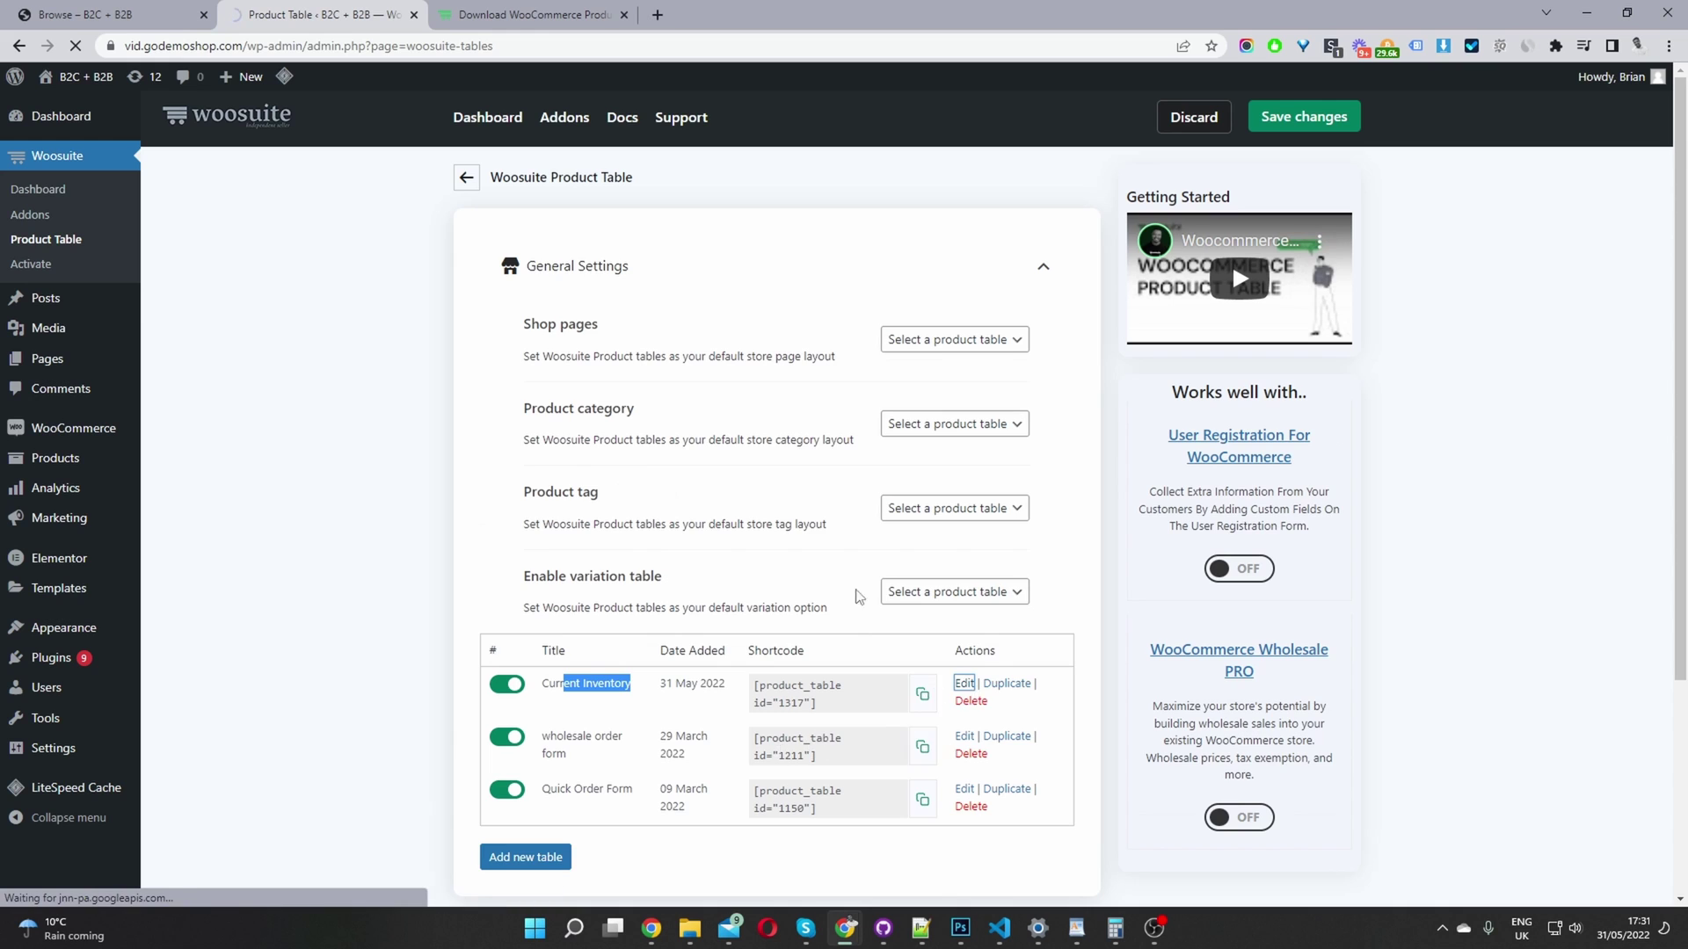
- Expand Order Form Information for Current Inventory, comparing against the storefront Browse table
{"action": "left_click_drag", "start_coordinate": [883, 329], "coordinate": [988, 332]}
{"action": "left_click", "coordinate": [746, 341]}
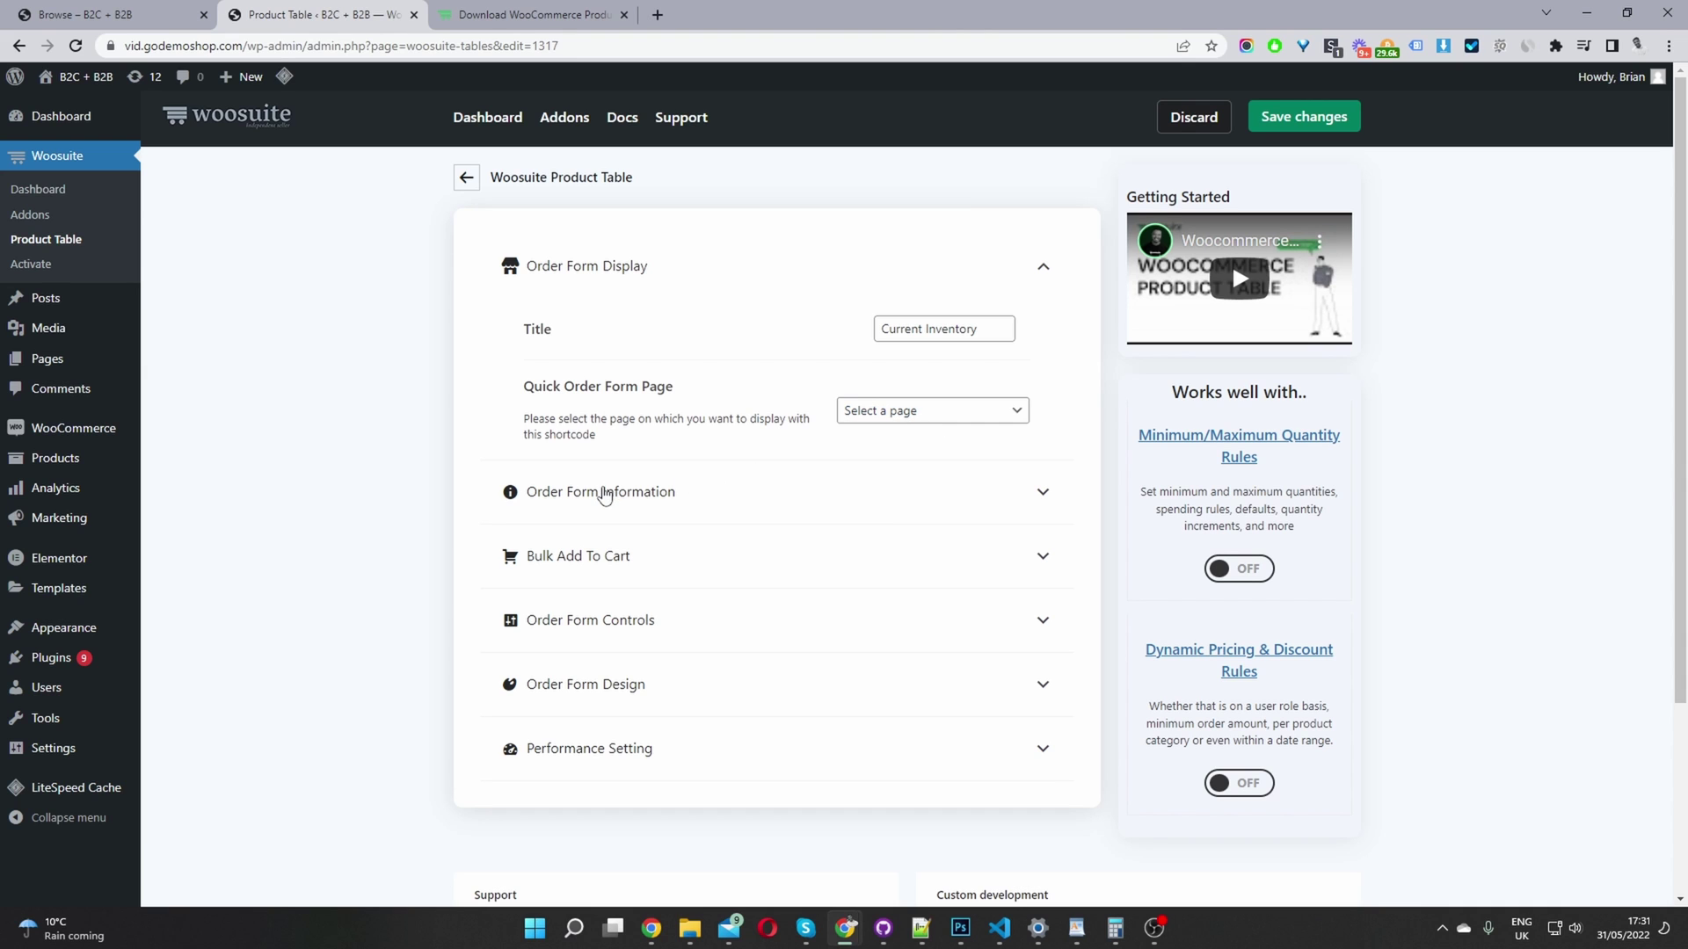
{"action": "left_click", "coordinate": [562, 510]}
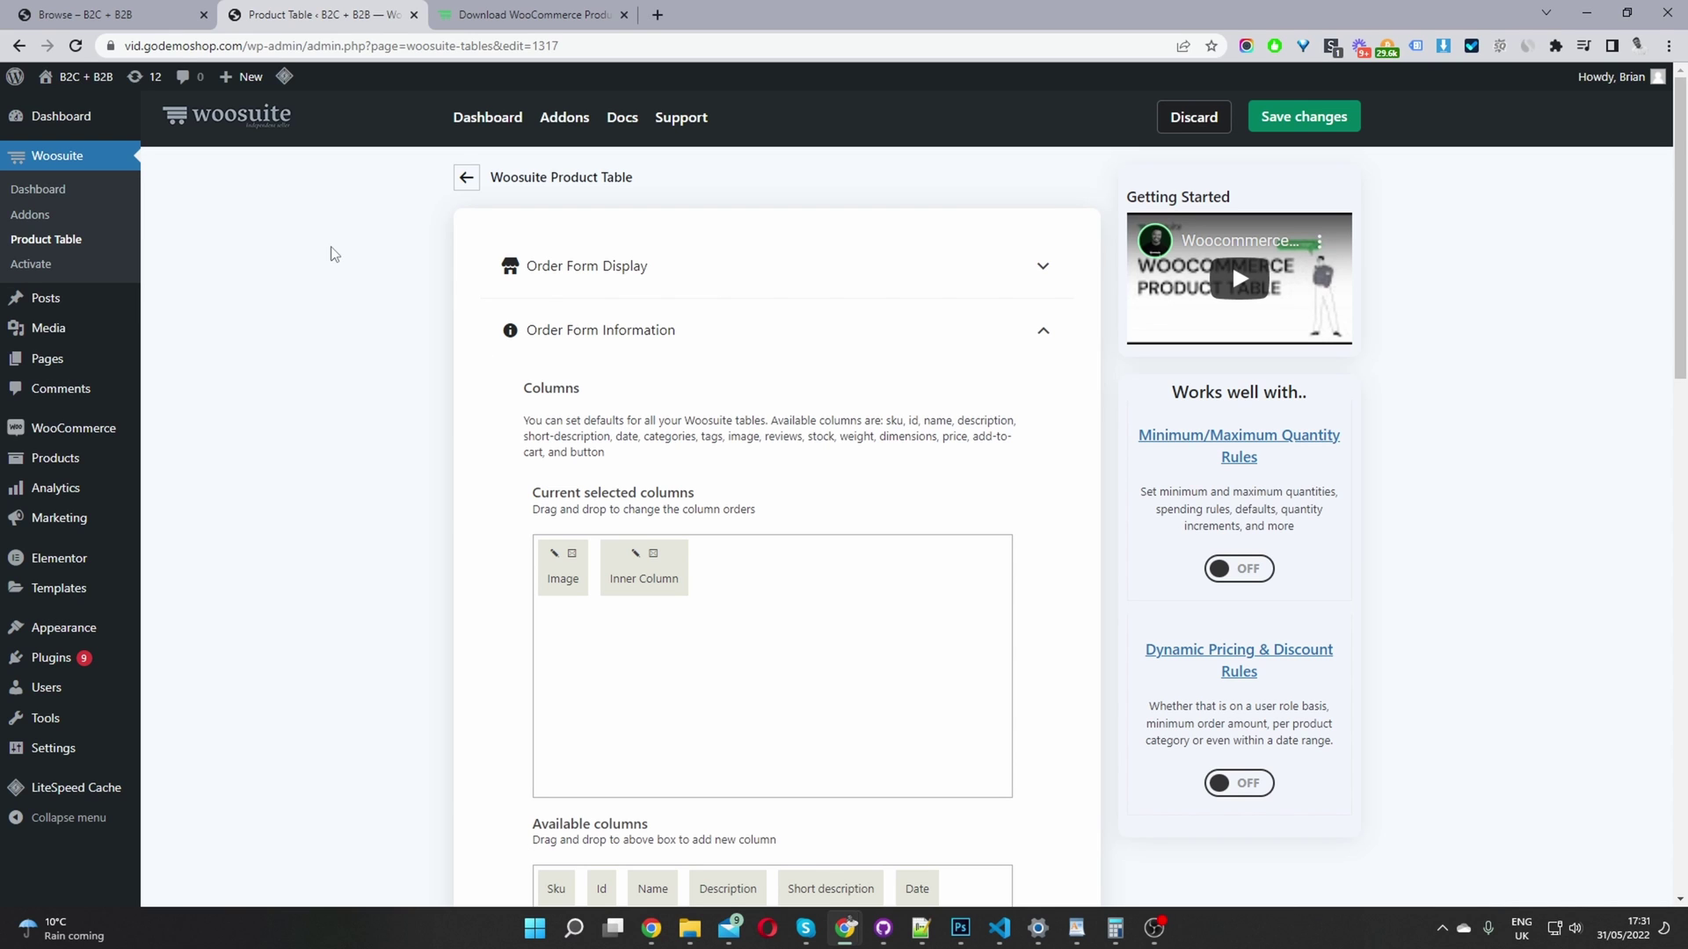
{"action": "left_click", "coordinate": [41, 12]}
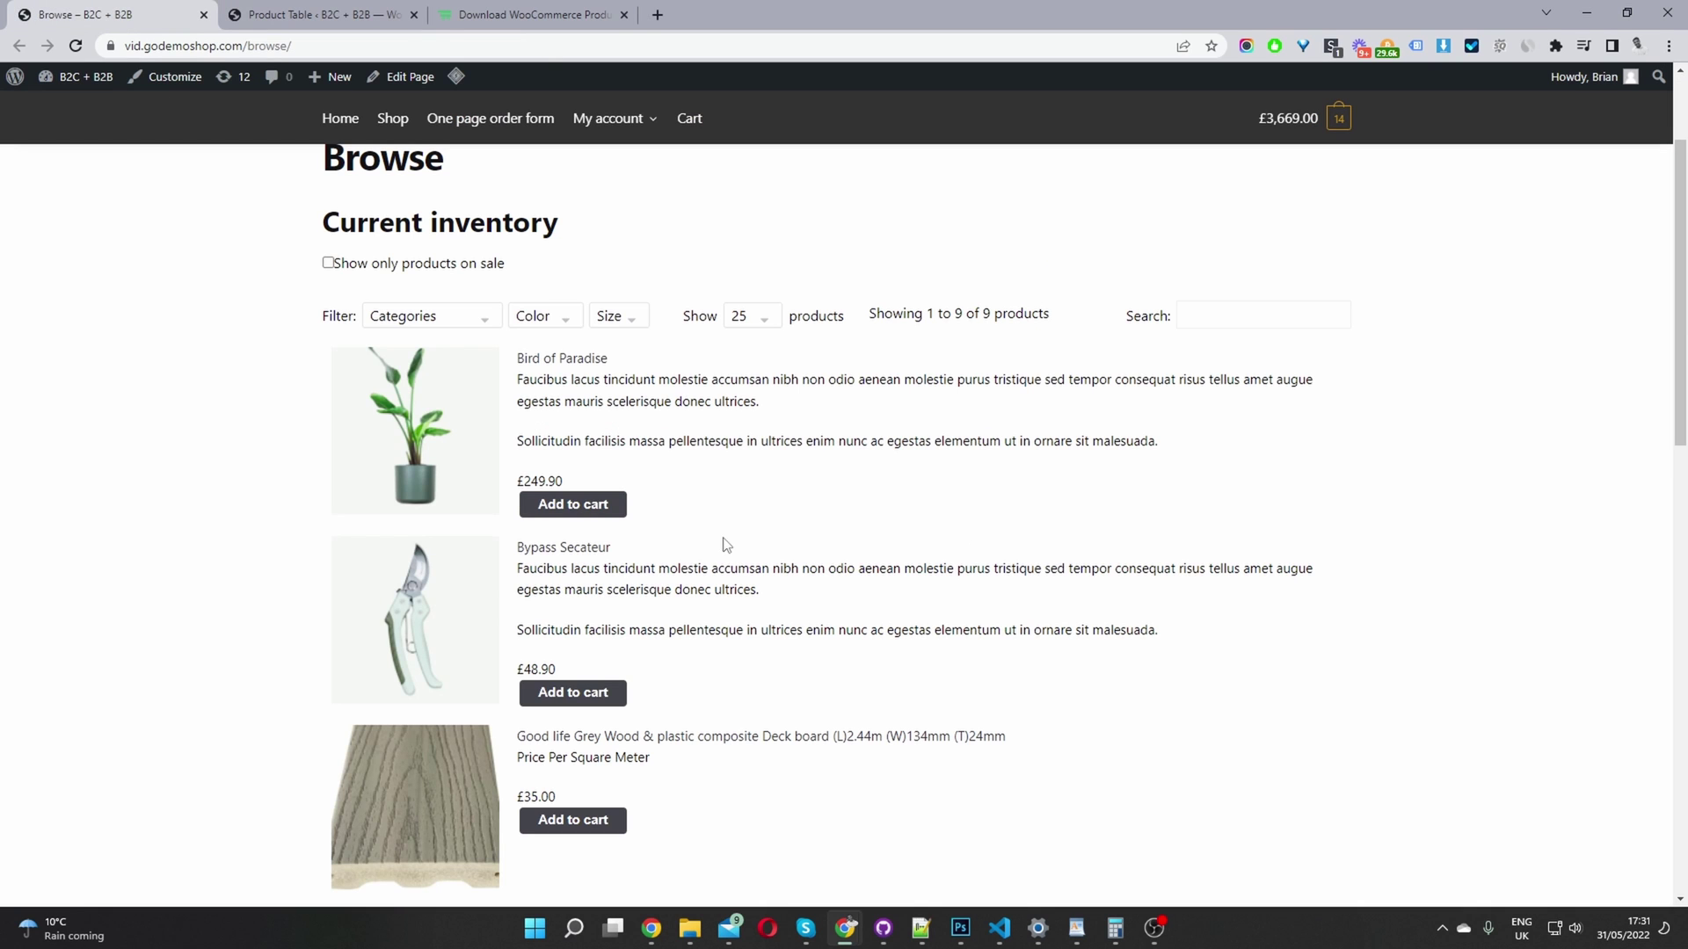
{"action": "left_click", "coordinate": [343, 19]}
- Add then remove an Image column, and add a second Inner Column with its settings open
{"action": "scroll", "coordinate": [819, 458], "scroll_direction": "down", "scroll_amount": 3}
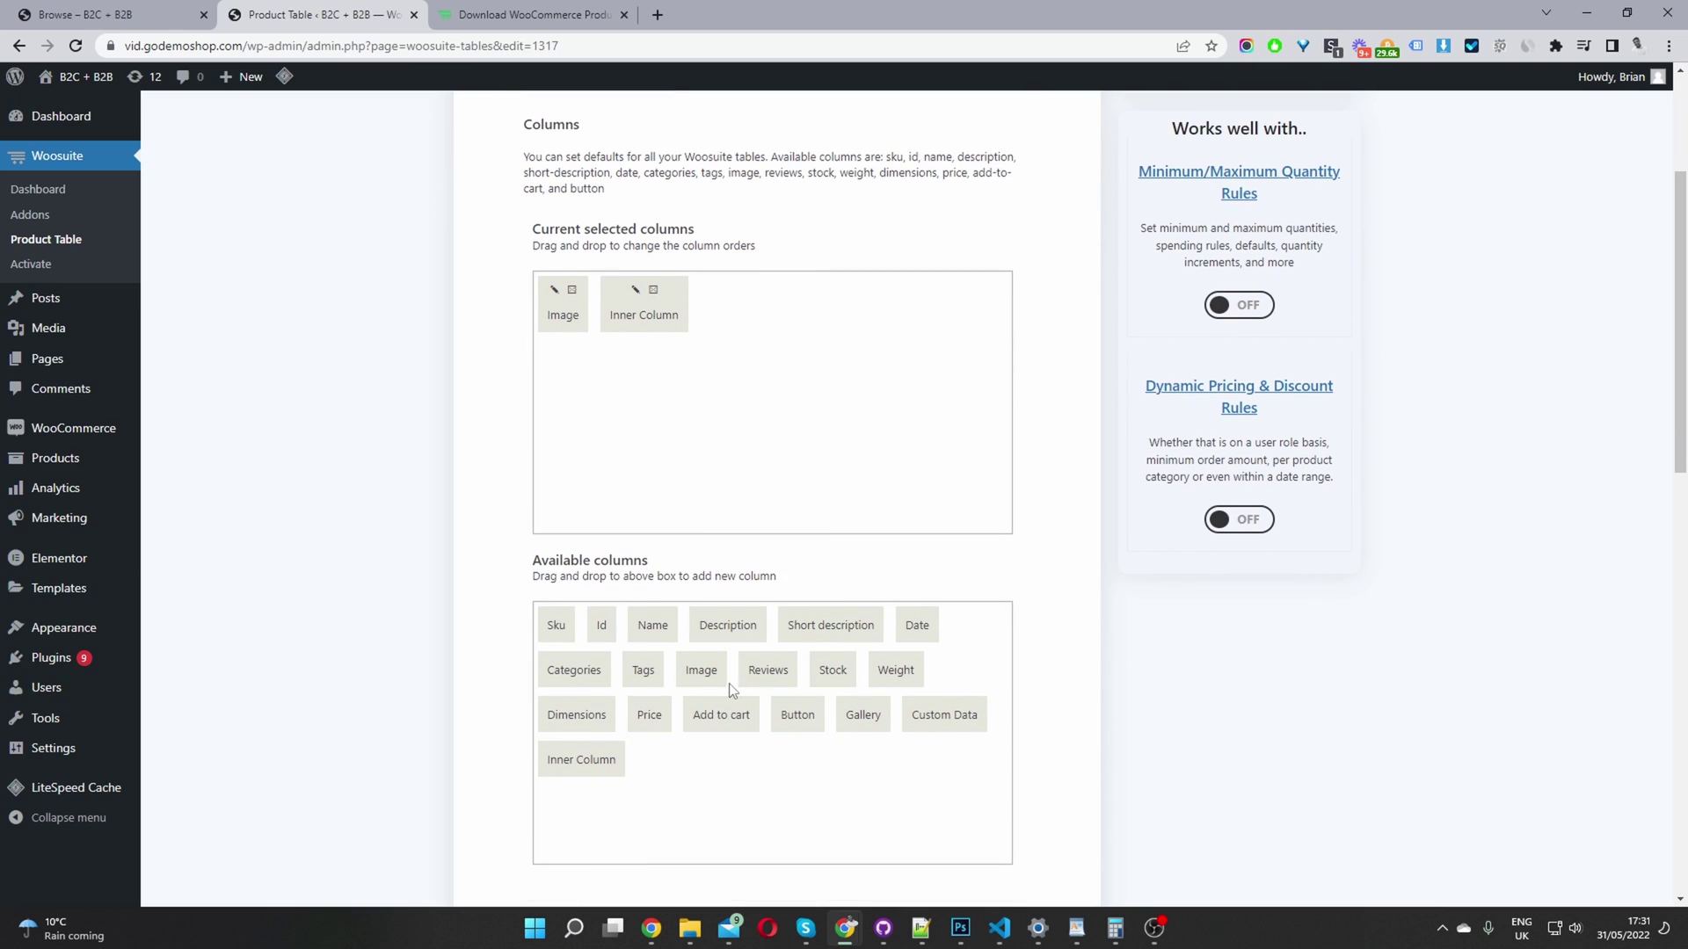
{"action": "left_click_drag", "start_coordinate": [703, 673], "coordinate": [774, 405]}
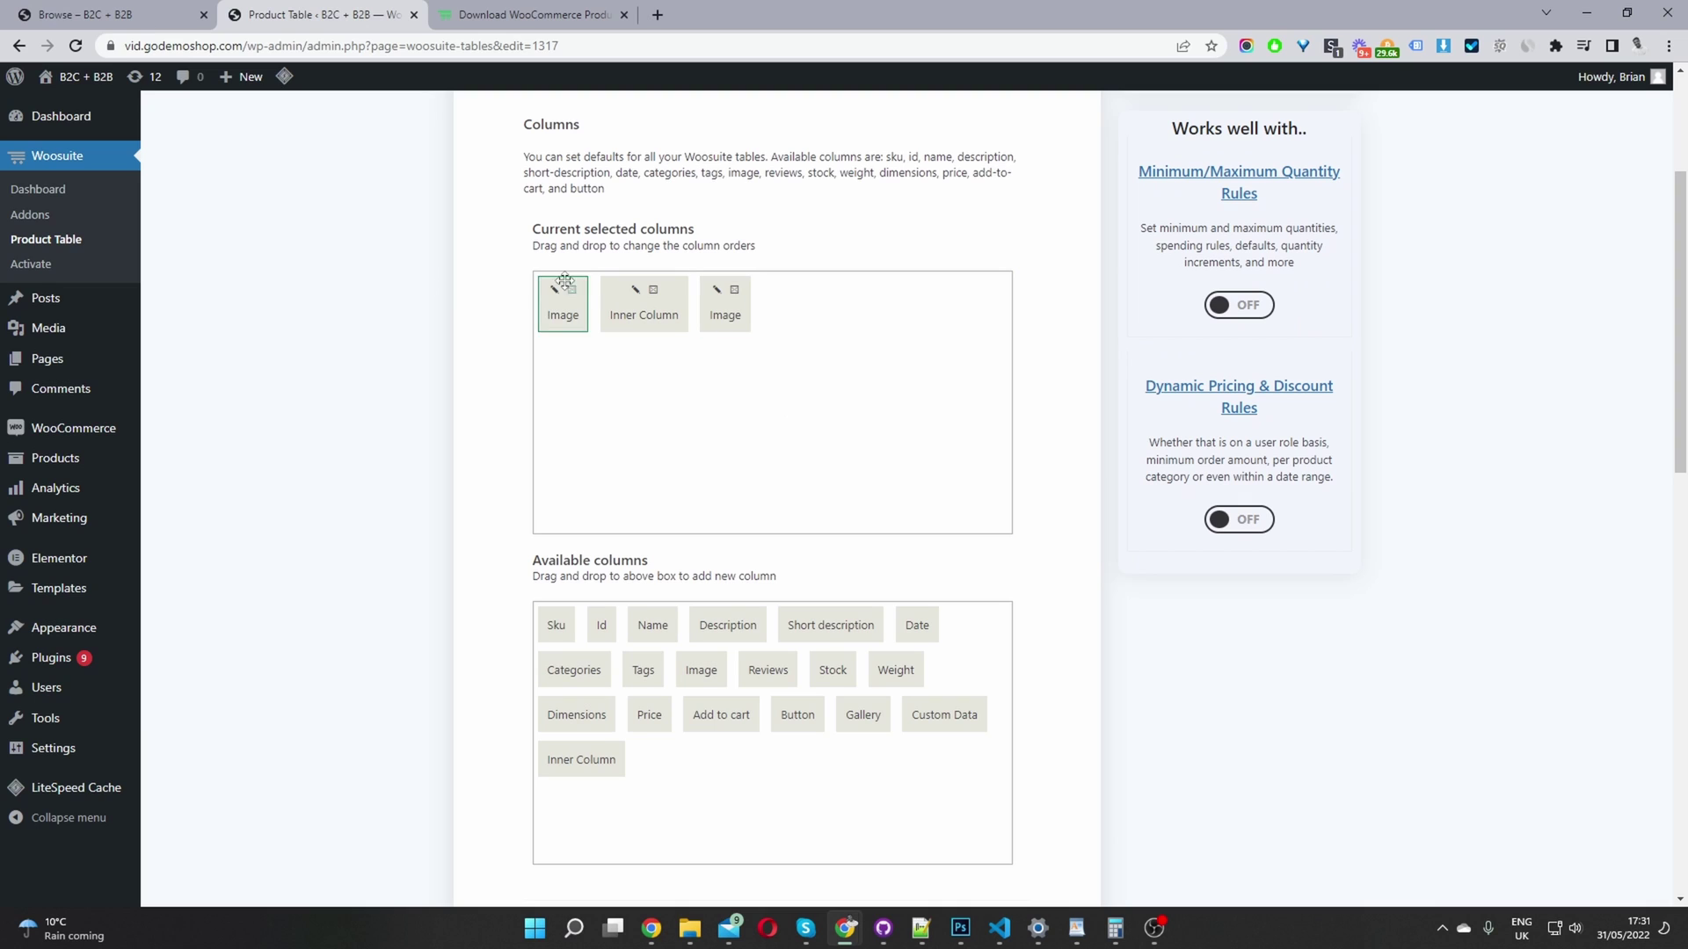
{"action": "left_click", "coordinate": [735, 290]}
{"action": "left_click_drag", "start_coordinate": [581, 758], "coordinate": [826, 365]}
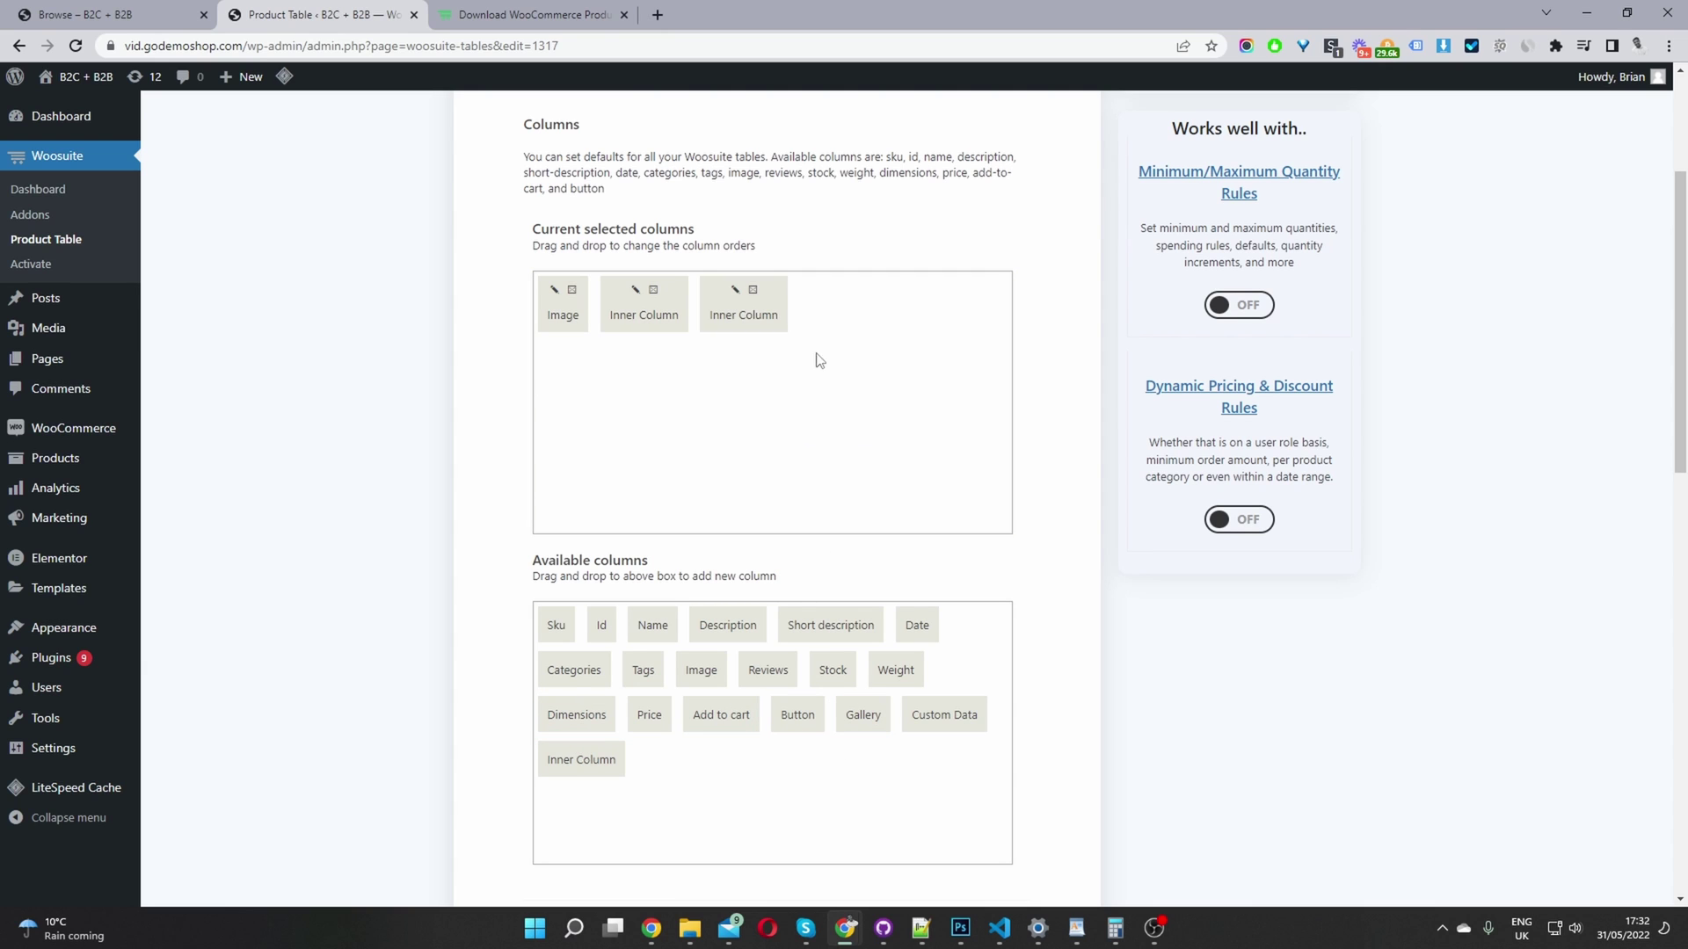
{"action": "left_click", "coordinate": [736, 293]}
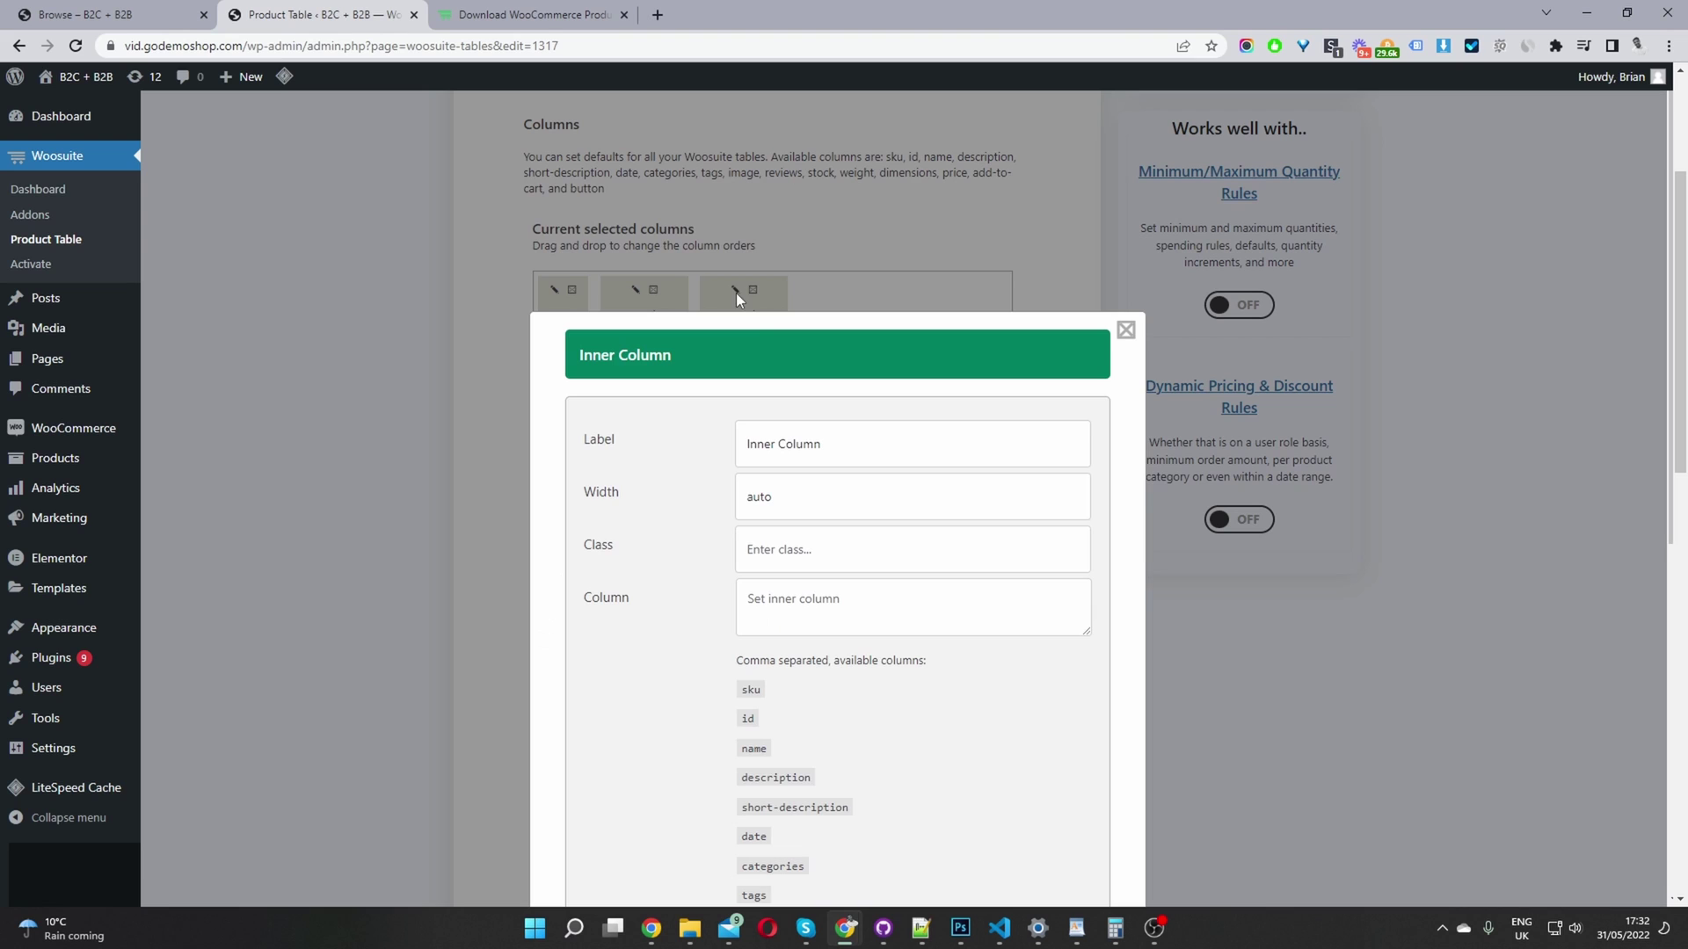
- Fill the new Inner Column's Column field with the sku and name keywords
{"action": "scroll", "coordinate": [911, 591], "scroll_direction": "down", "scroll_amount": 2}
{"action": "left_click_drag", "start_coordinate": [781, 521], "coordinate": [740, 522]}
{"action": "key", "text": "ctrl+c"}
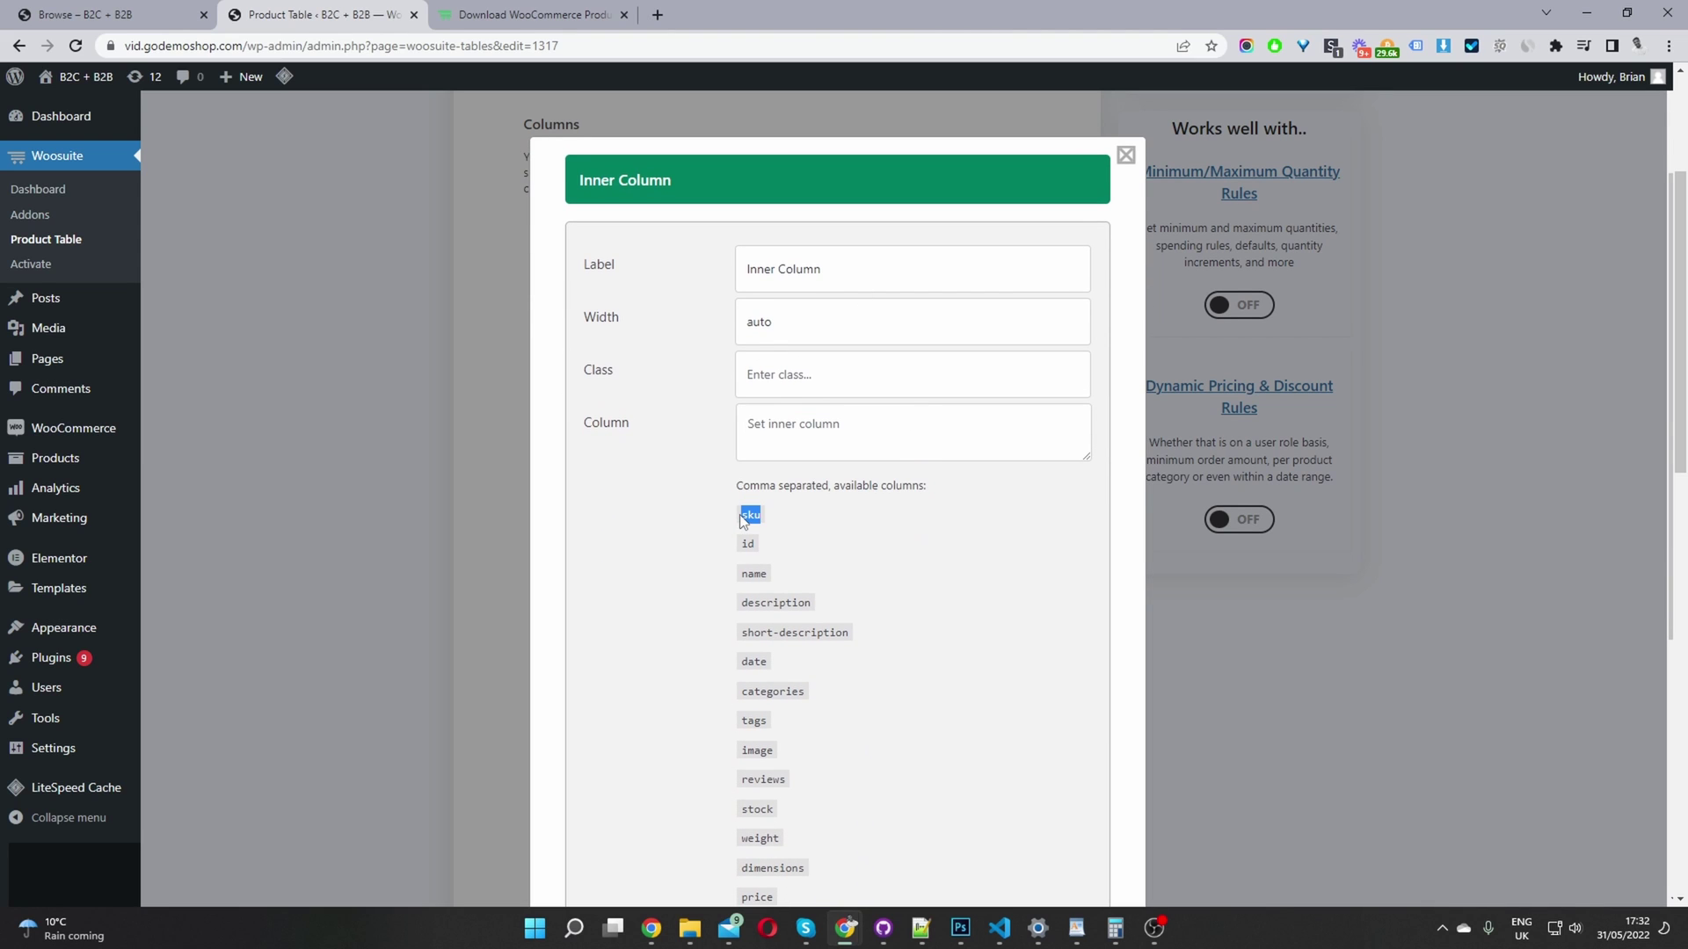
{"action": "left_click", "coordinate": [813, 414]}
{"action": "key", "text": "ctrl+v"}
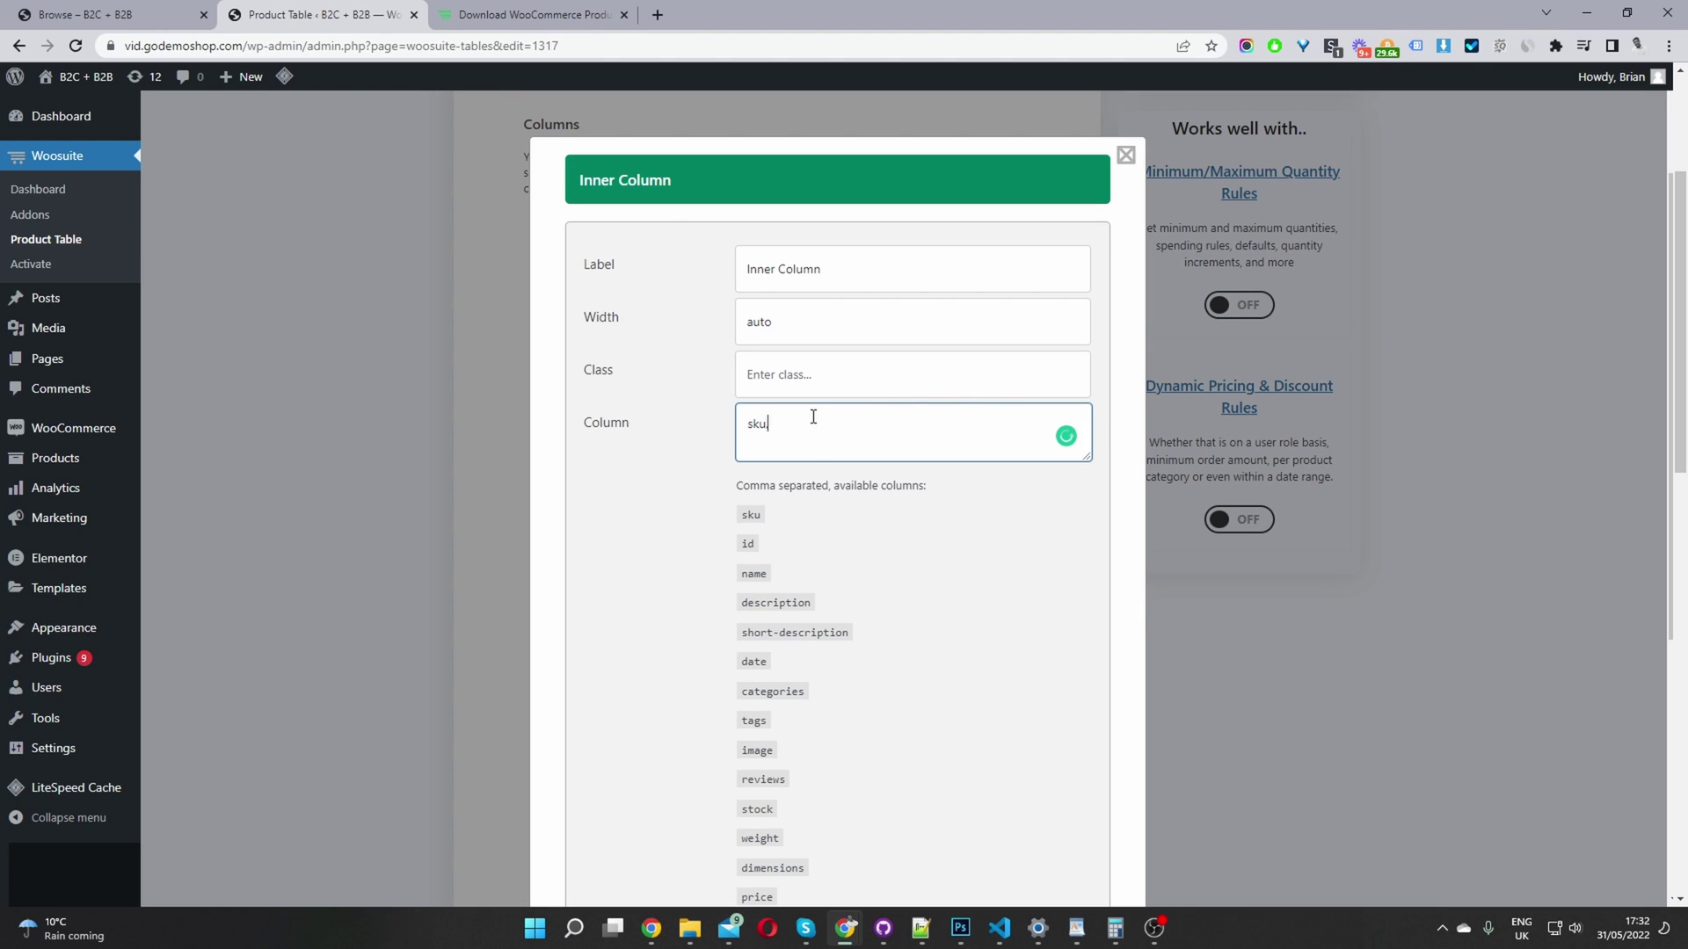
{"action": "left_click_drag", "start_coordinate": [810, 576], "coordinate": [743, 576]}
{"action": "key", "text": "ctrl+c"}
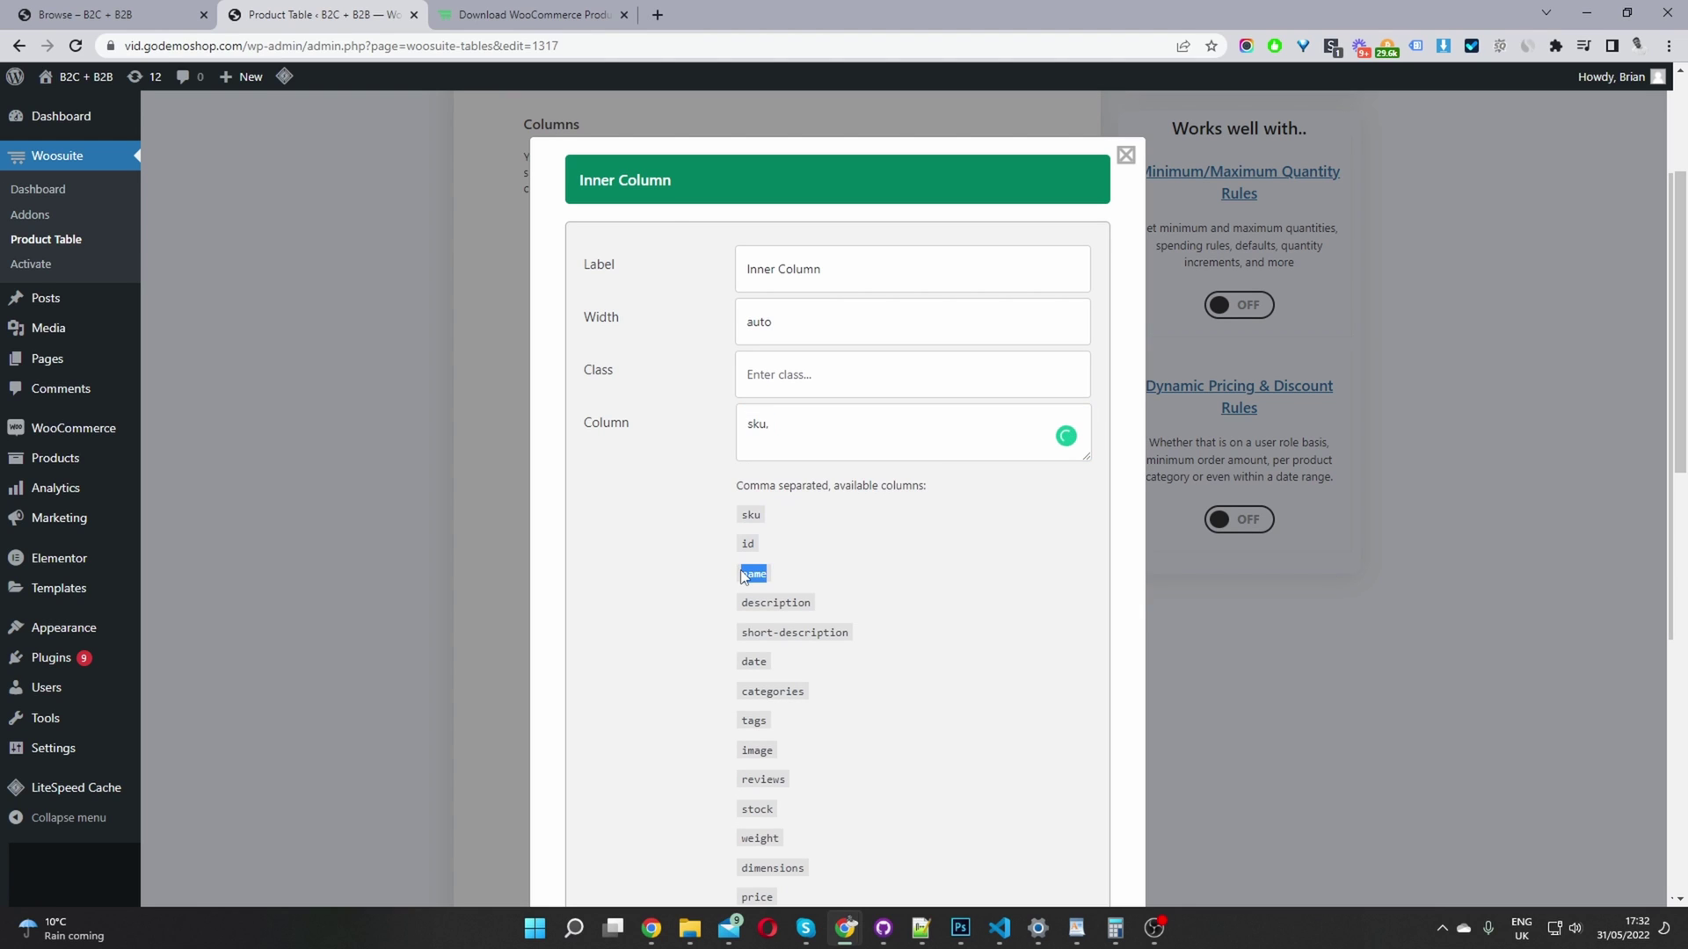
{"action": "left_click", "coordinate": [830, 412]}
{"action": "key", "text": "ctrl+v"}
- Append short-description to the column list and save the Inner Column settings
{"action": "mouse_move", "coordinate": [851, 632]}
{"action": "left_mouse_down"}
{"action": "mouse_move", "coordinate": [738, 633]}
{"action": "mouse_move", "coordinate": [849, 635]}
{"action": "left_mouse_up"}
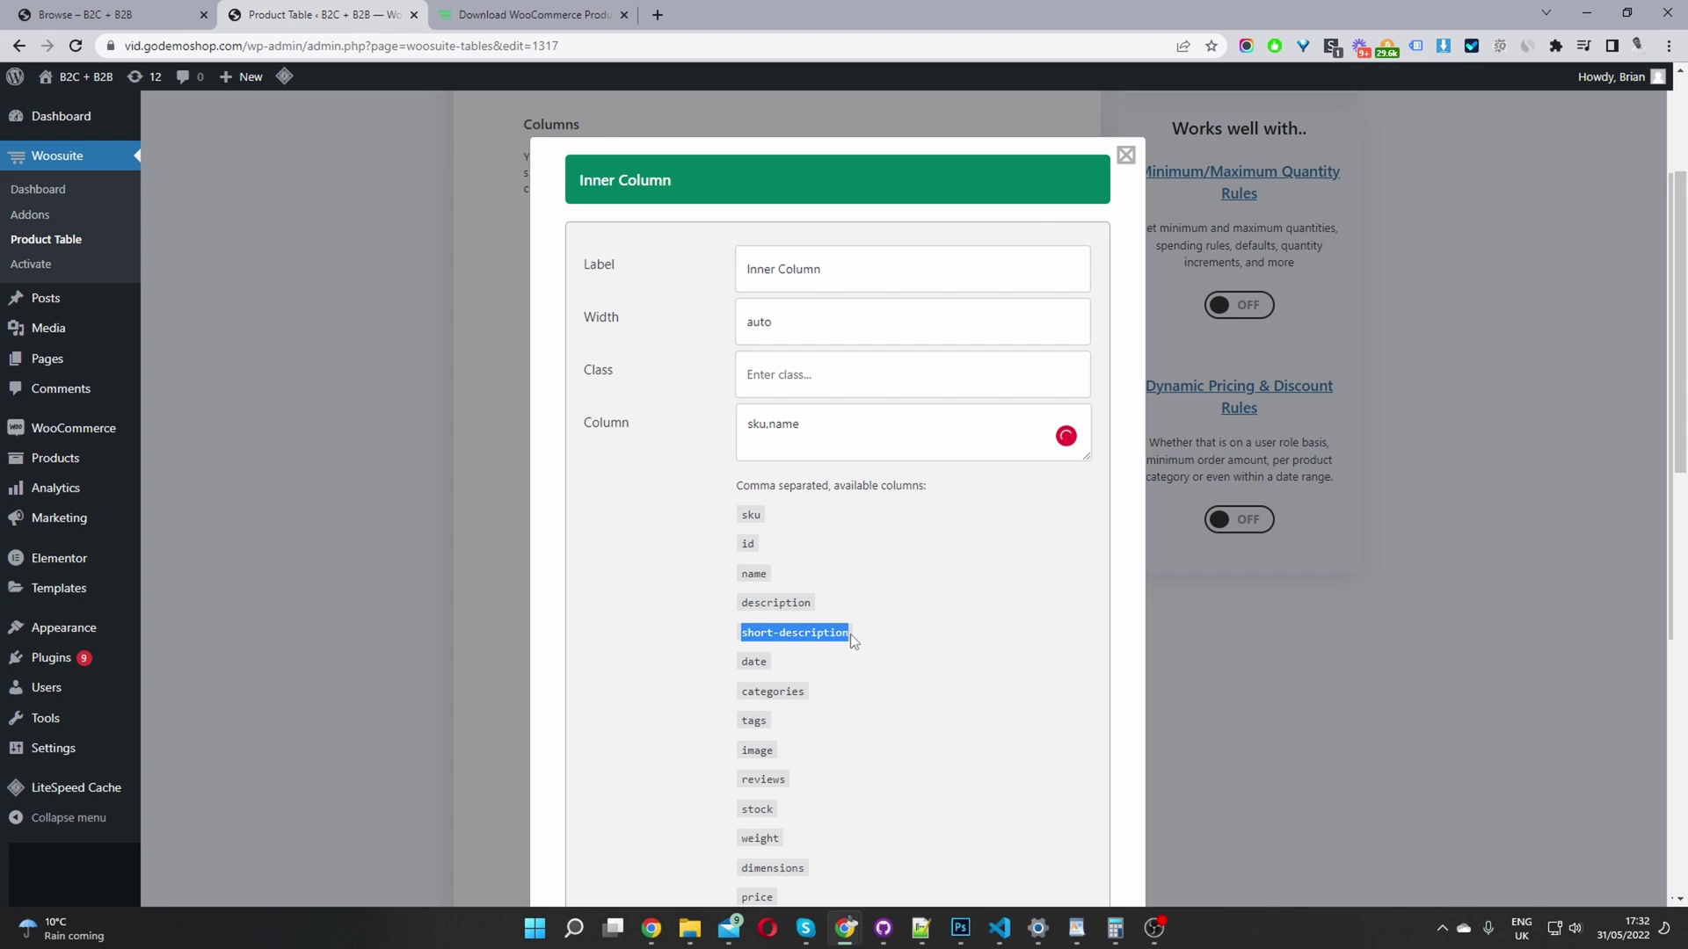
{"action": "key", "text": "ctrl+c"}
{"action": "left_click", "coordinate": [841, 423]}
{"action": "type", "text": ","}
{"action": "key", "text": "ctrl+v"}
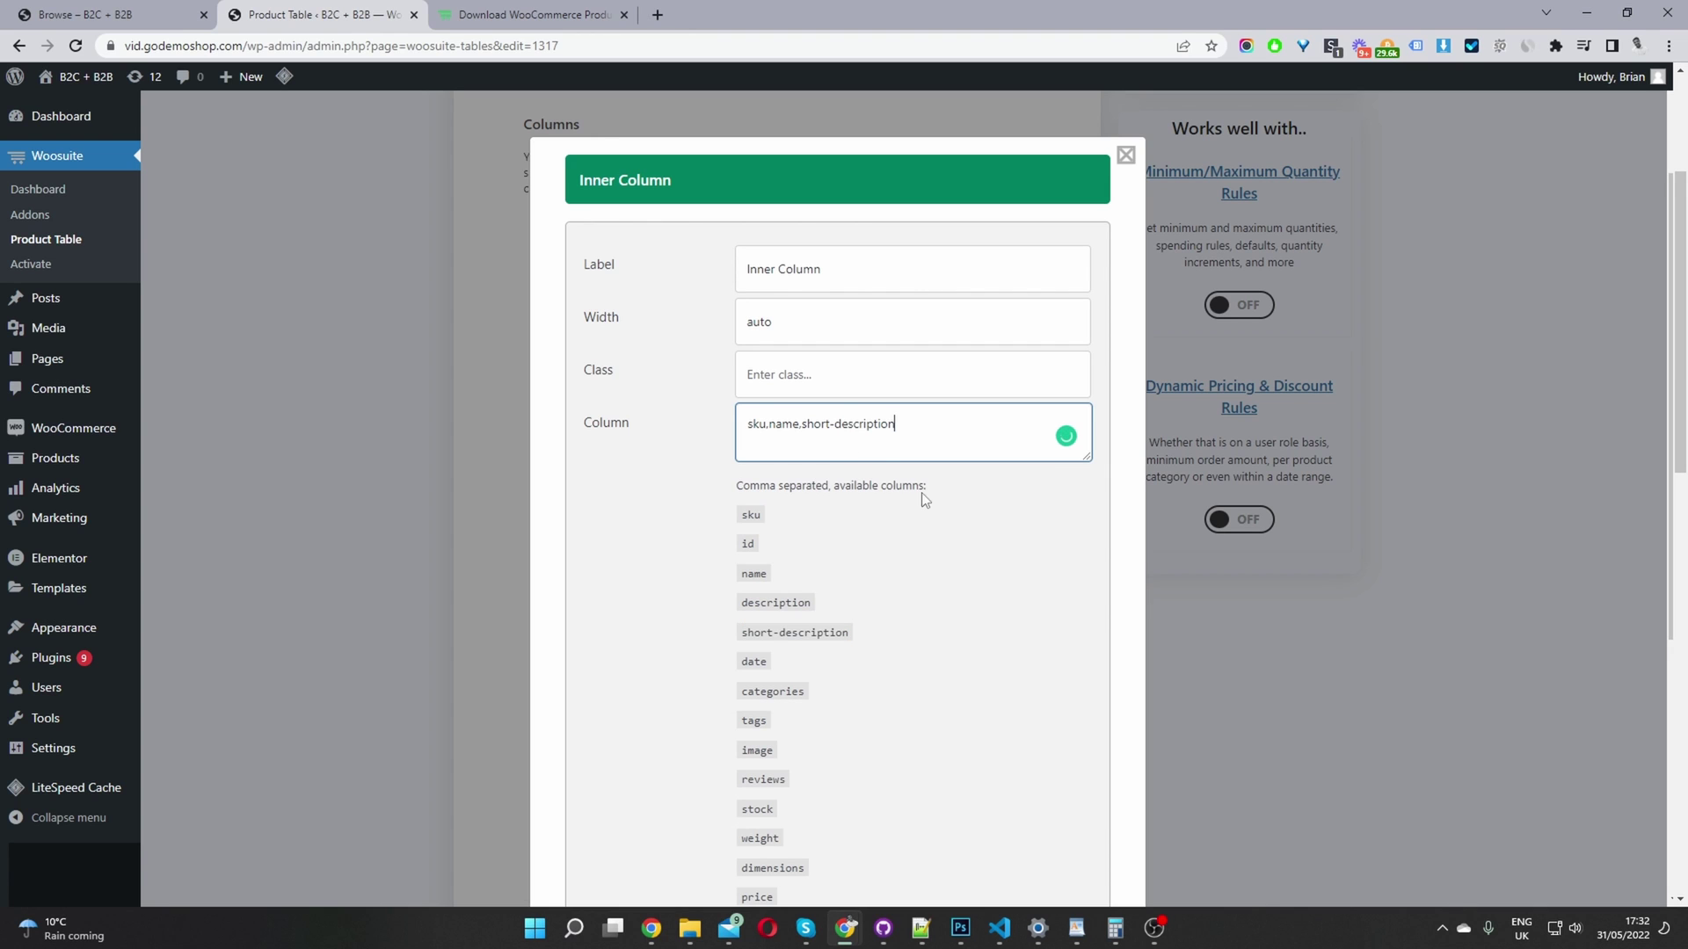
{"action": "scroll", "coordinate": [923, 472], "scroll_direction": "down", "scroll_amount": 5}
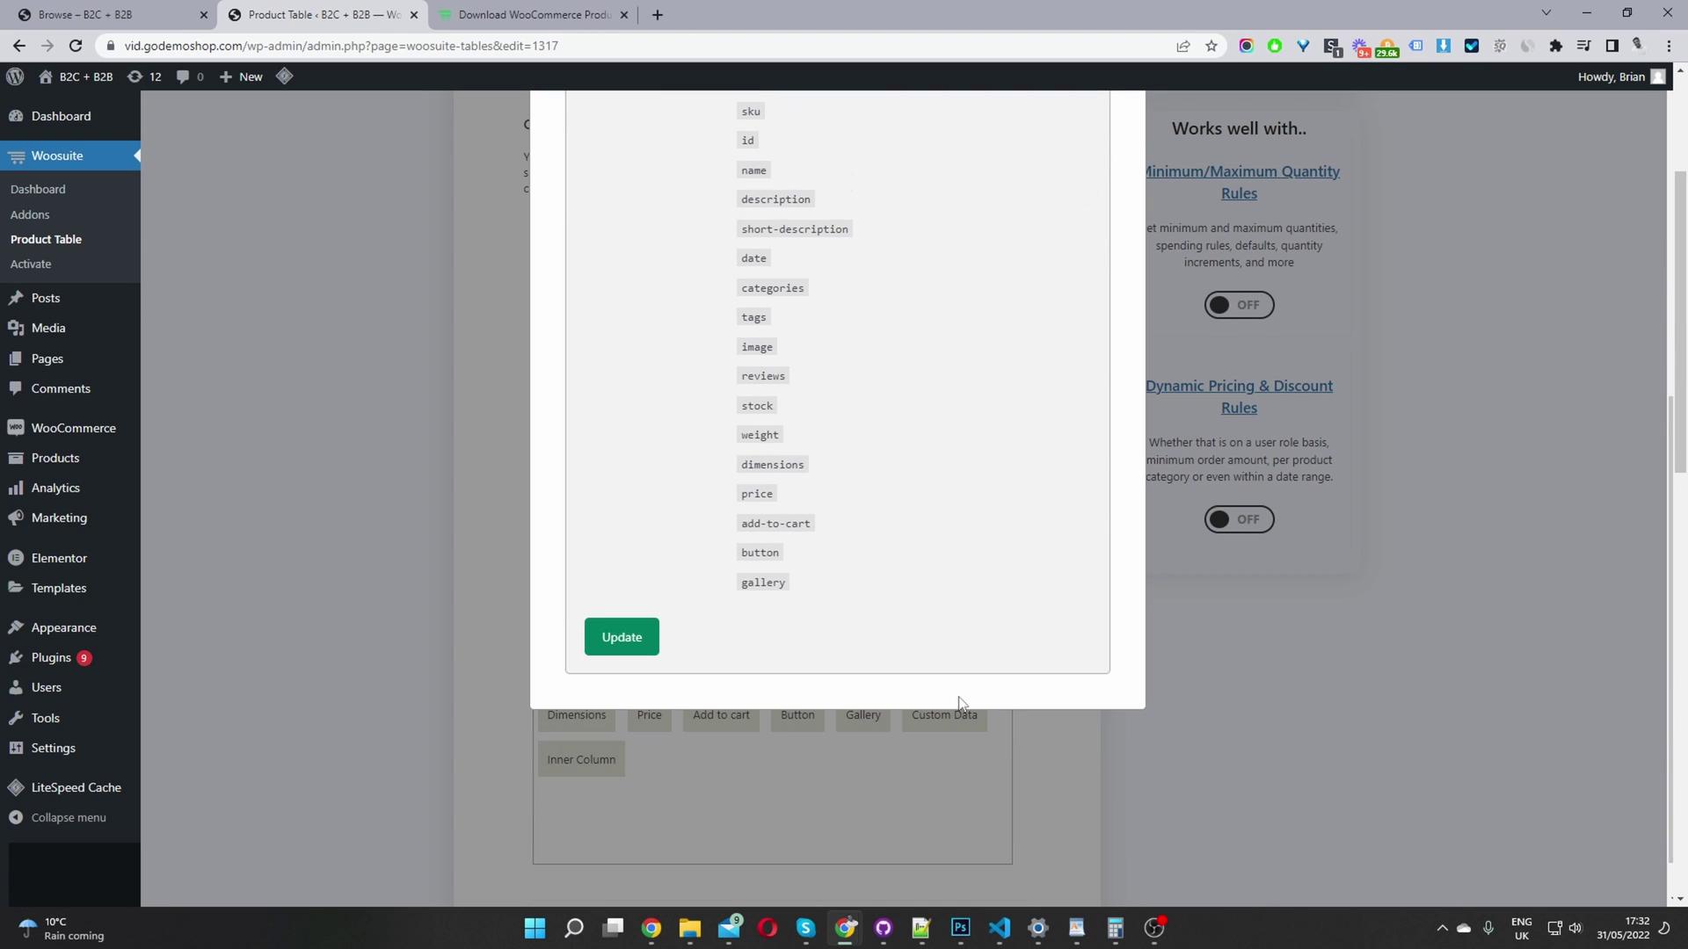
{"action": "left_click", "coordinate": [650, 589]}
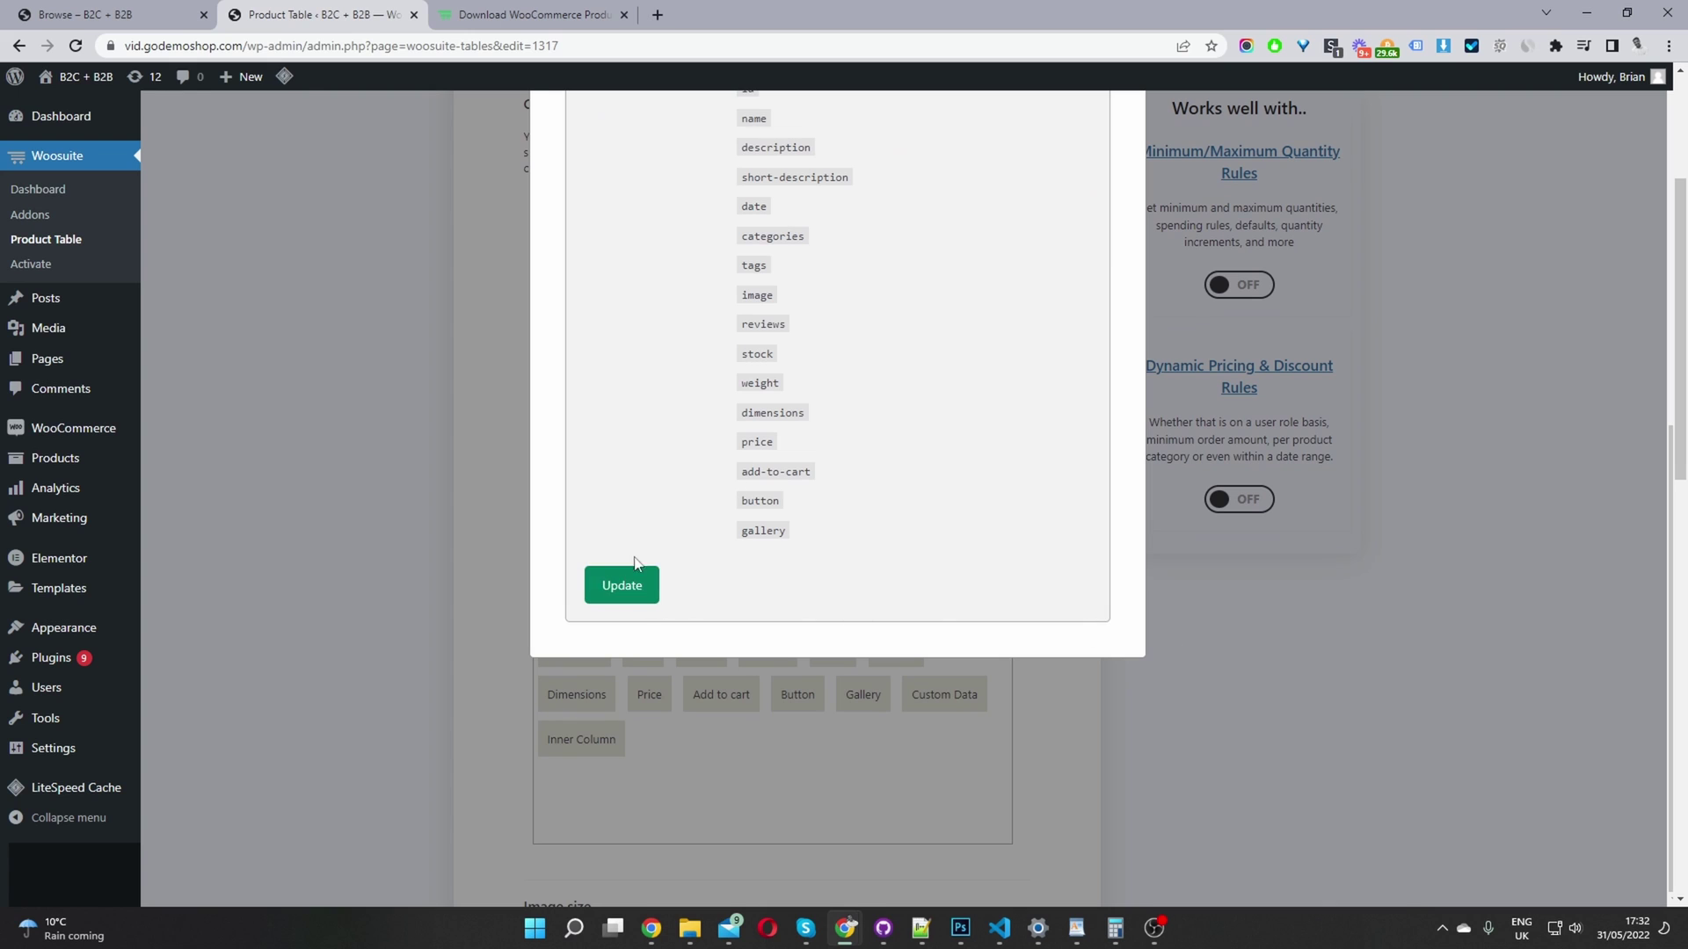
{"action": "left_click", "coordinate": [1268, 606]}
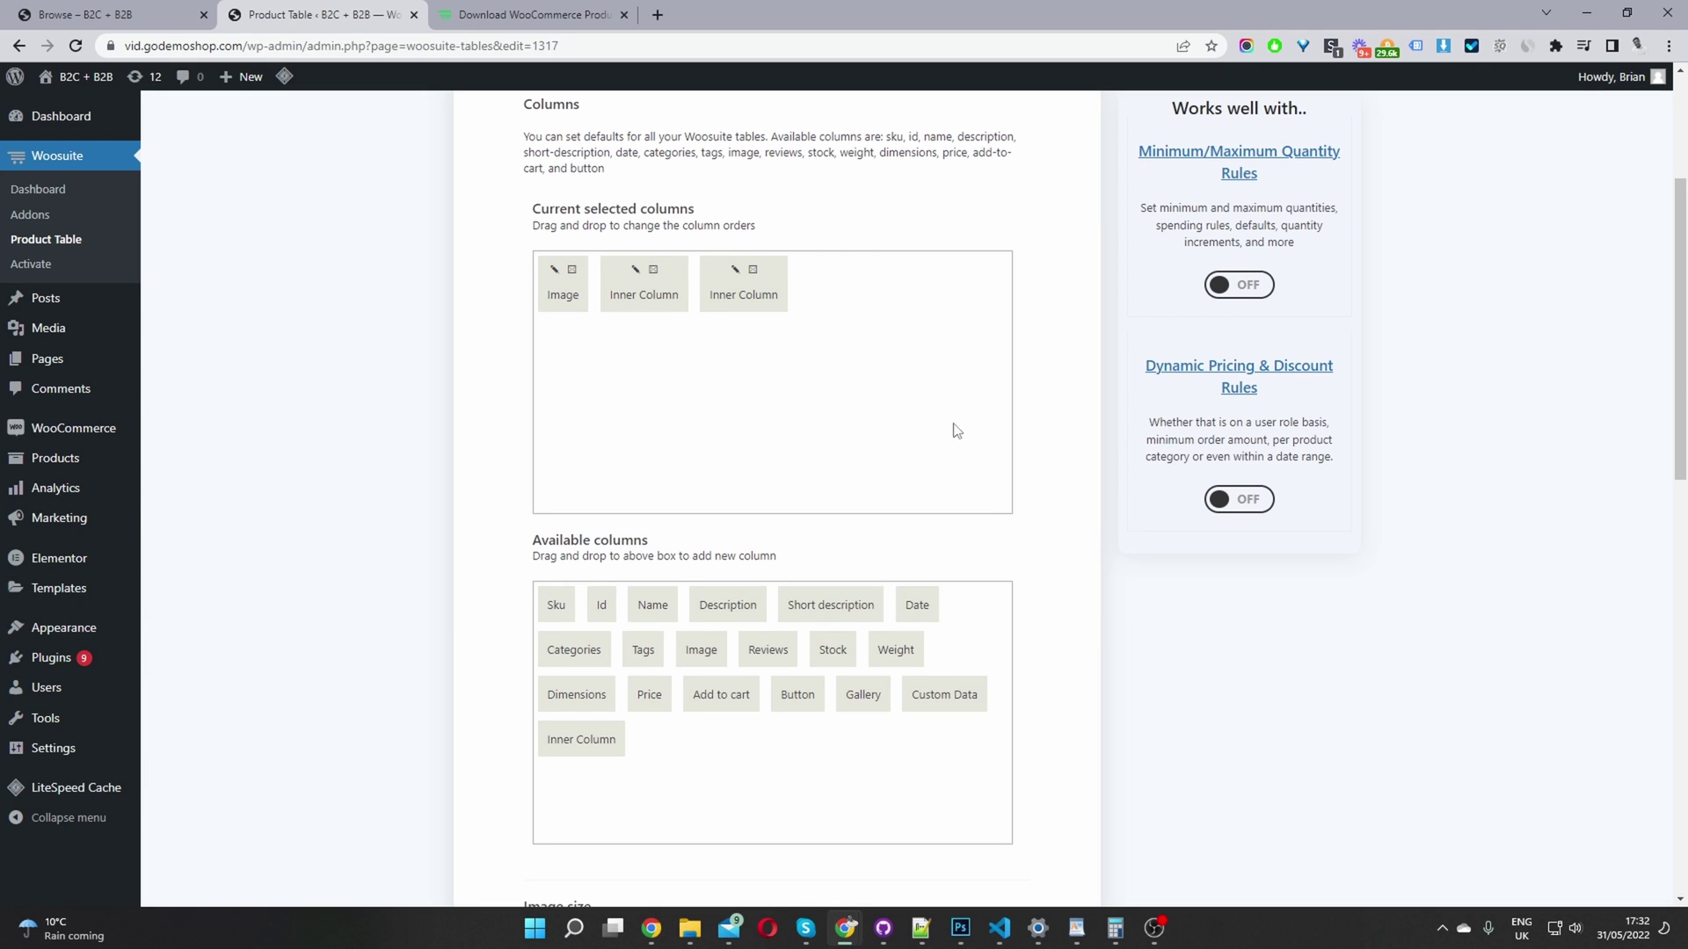
- Review the first Inner Column's column list, including price, then close it
{"action": "left_click", "coordinate": [636, 271]}
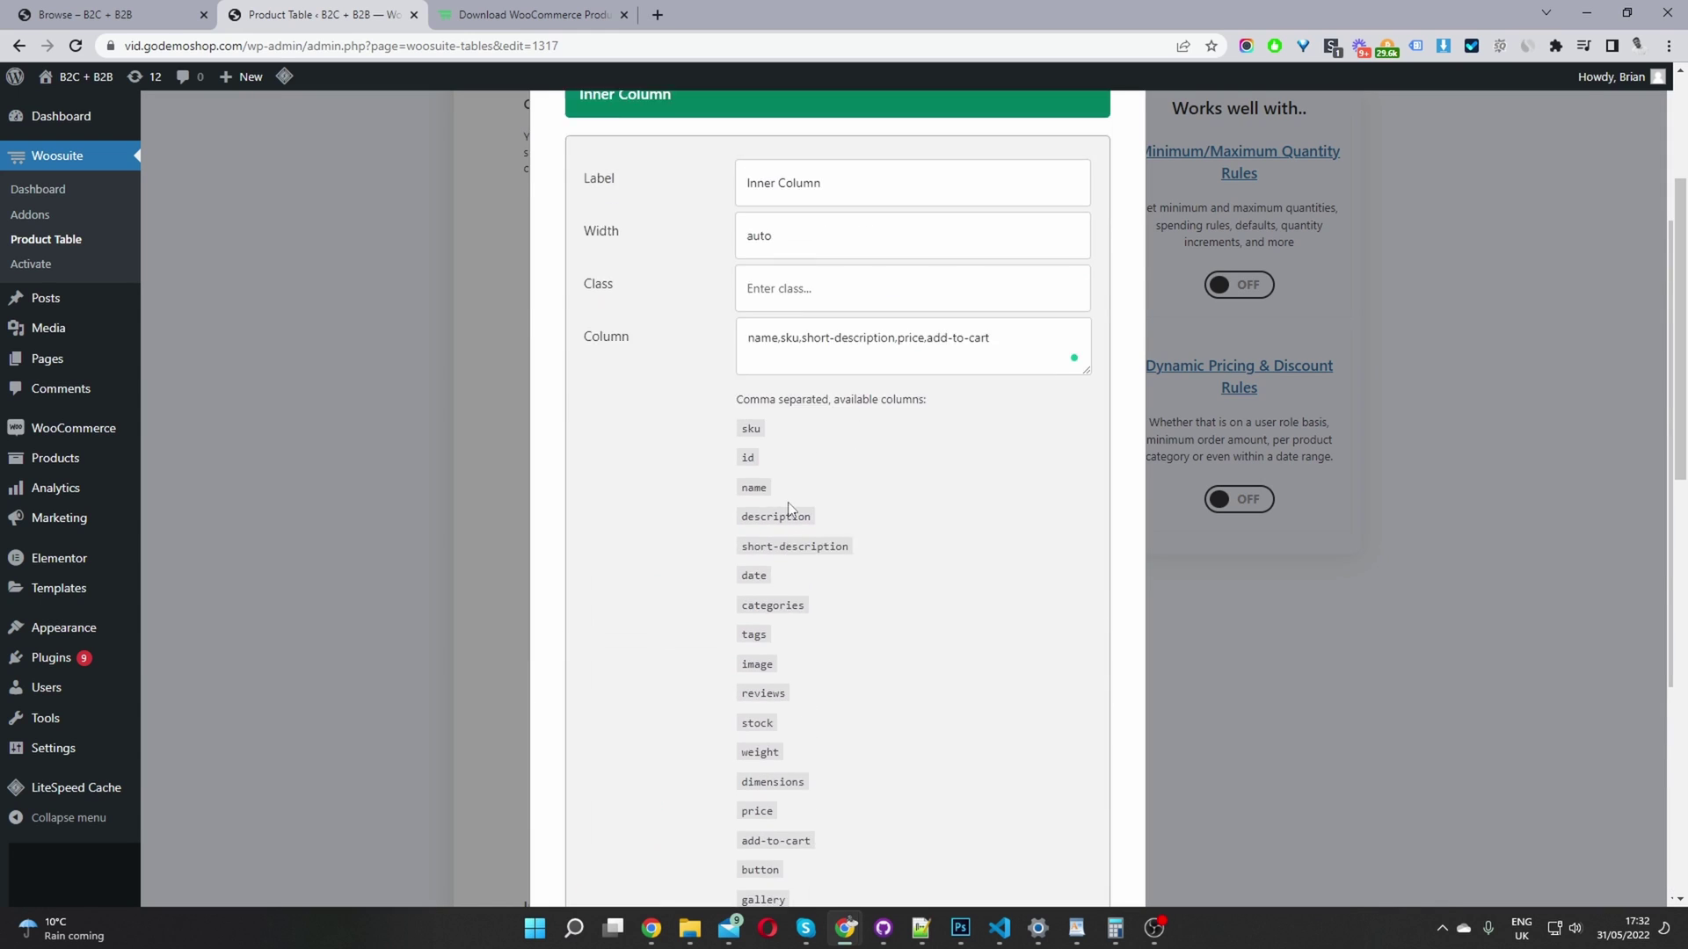
{"action": "left_click_drag", "start_coordinate": [747, 393], "coordinate": [790, 395]}
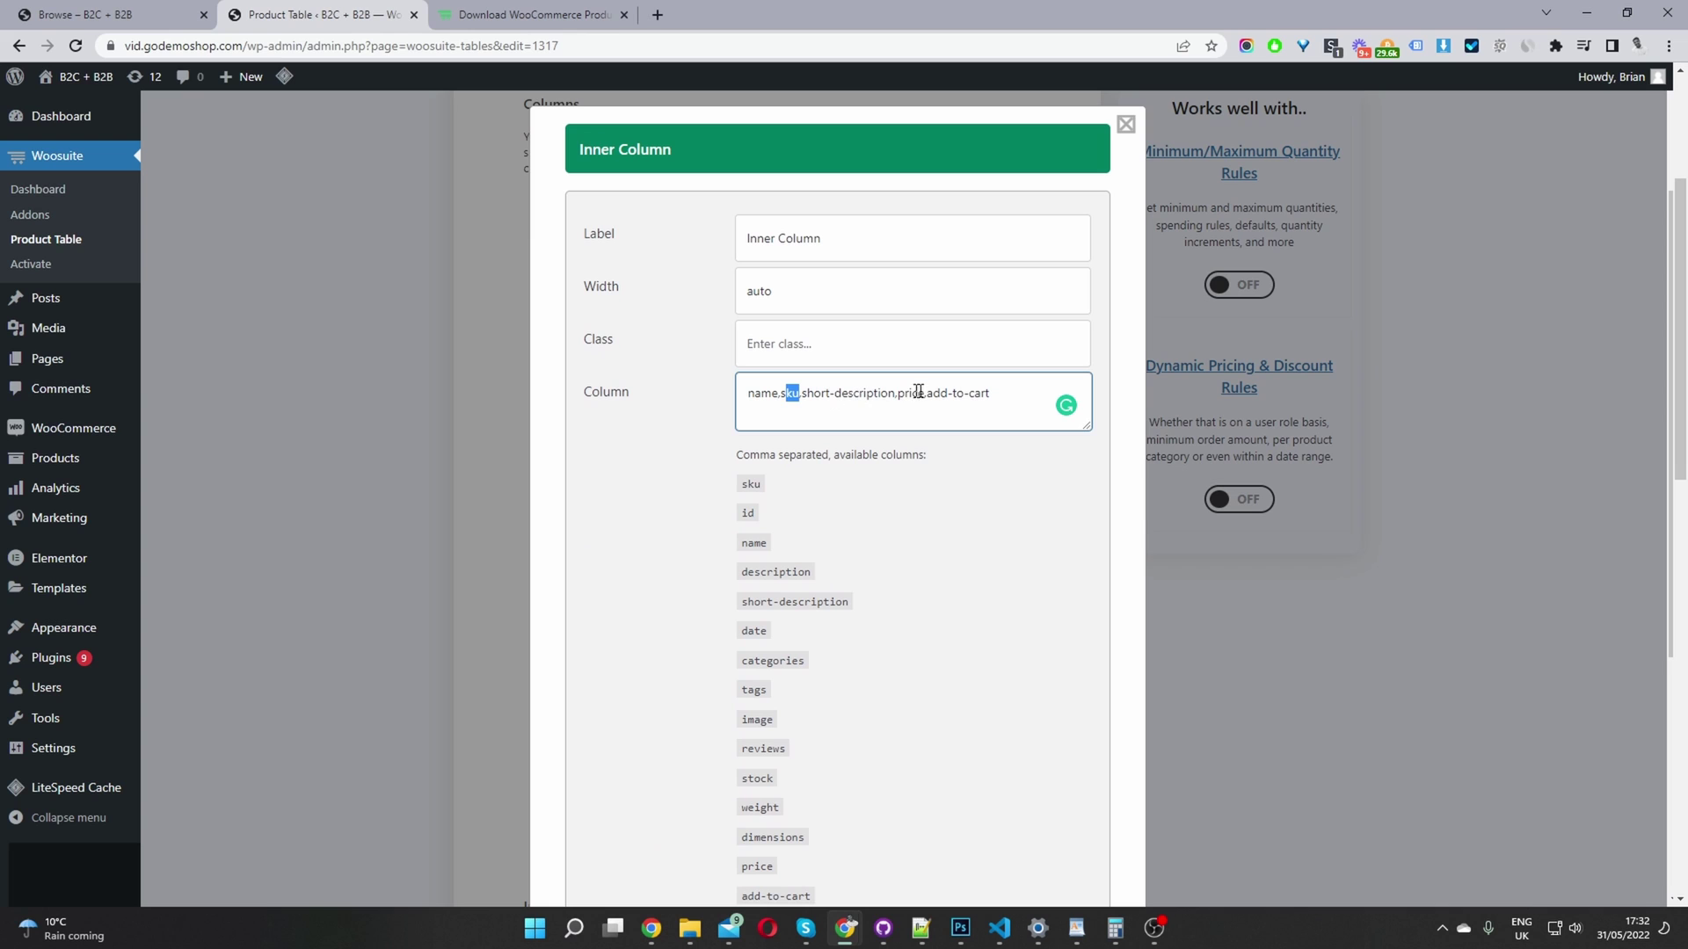
{"action": "left_click_drag", "start_coordinate": [897, 393], "coordinate": [925, 398]}
{"action": "left_click", "coordinate": [1511, 422]}
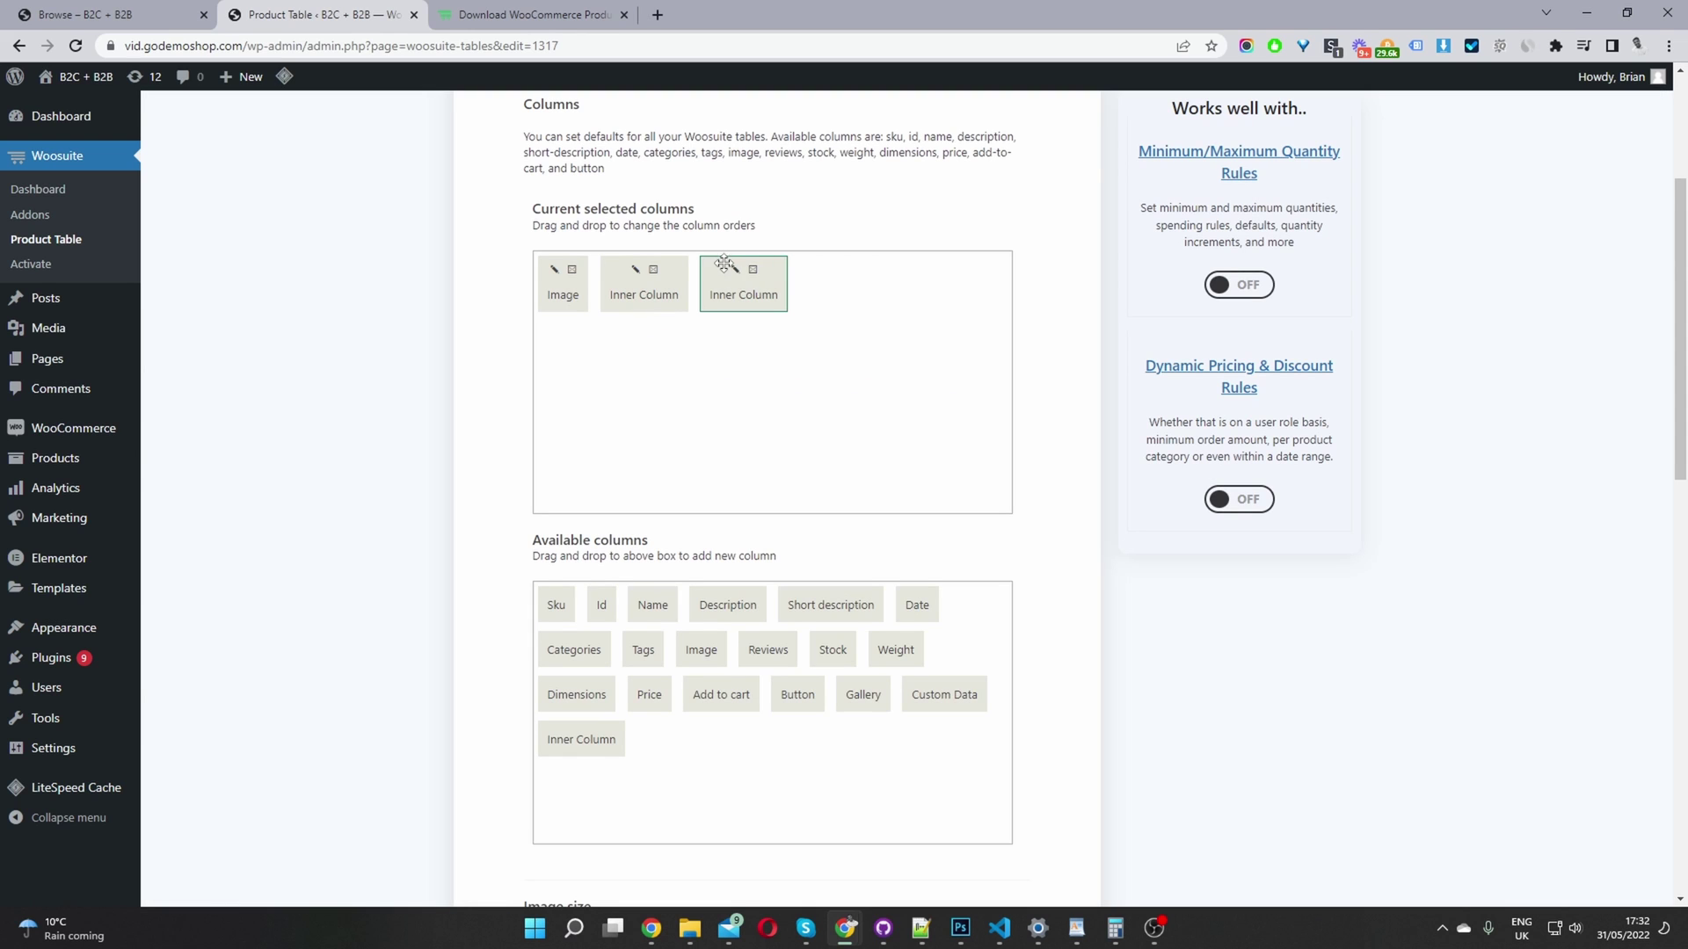
- Delete the duplicate Inner Column, leaving the 250x250 image size unchanged
{"action": "left_click", "coordinate": [753, 269]}
{"action": "scroll", "coordinate": [615, 375], "scroll_direction": "down", "scroll_amount": 6}
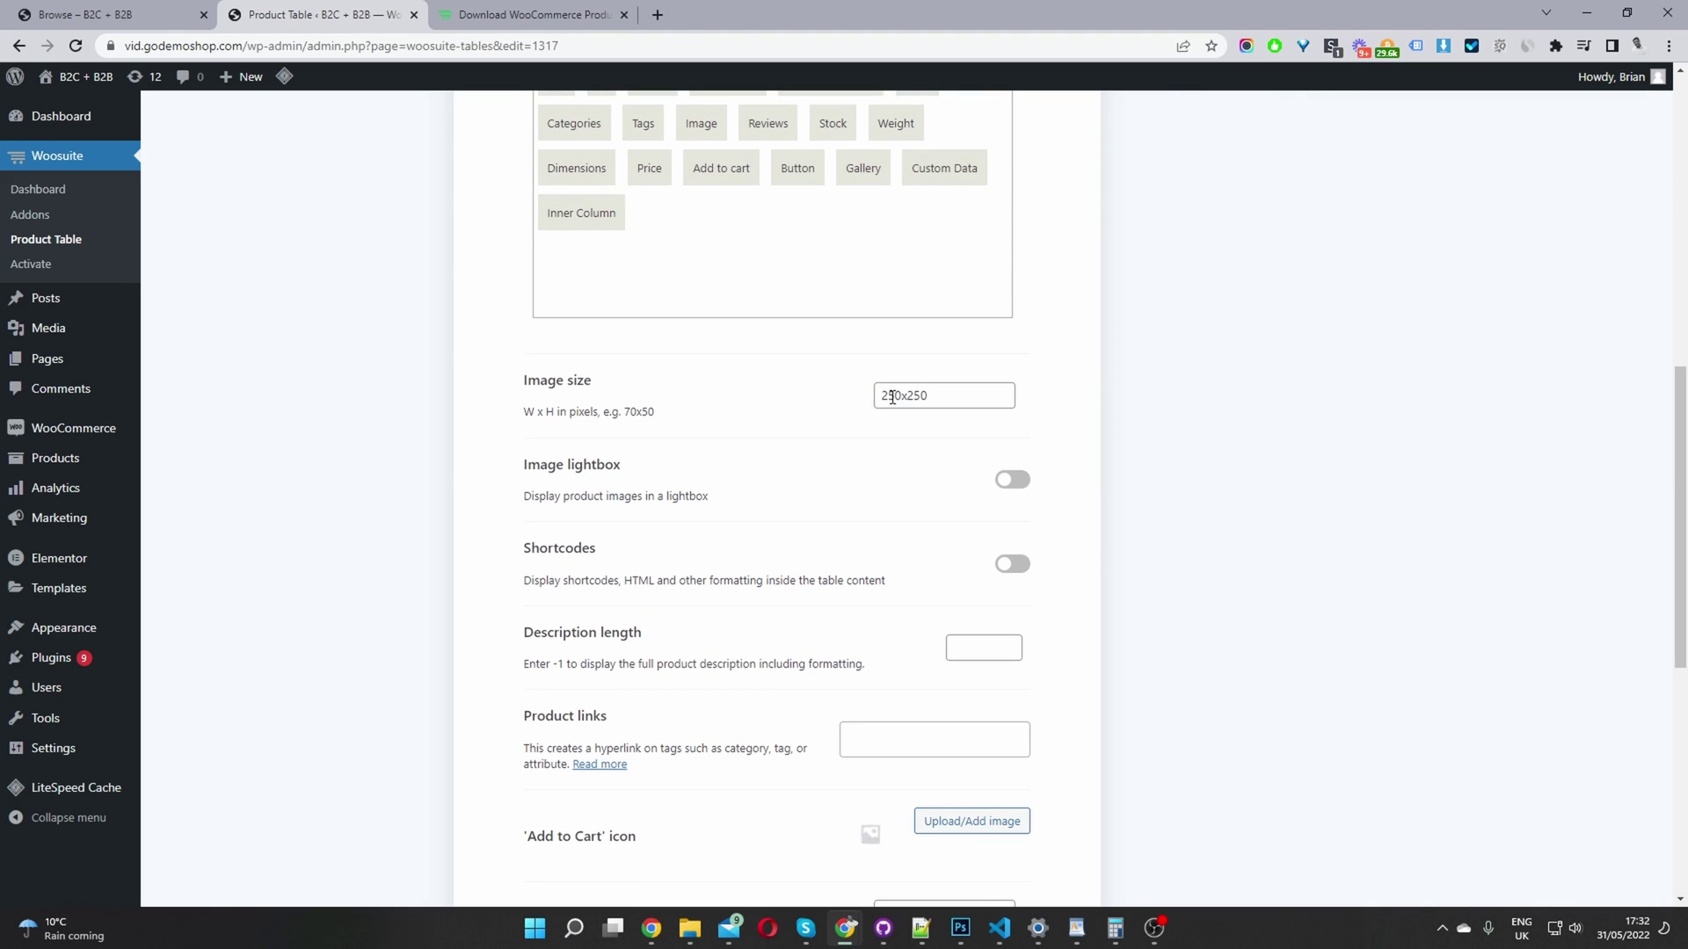
{"action": "left_click_drag", "start_coordinate": [900, 395], "coordinate": [935, 397]}
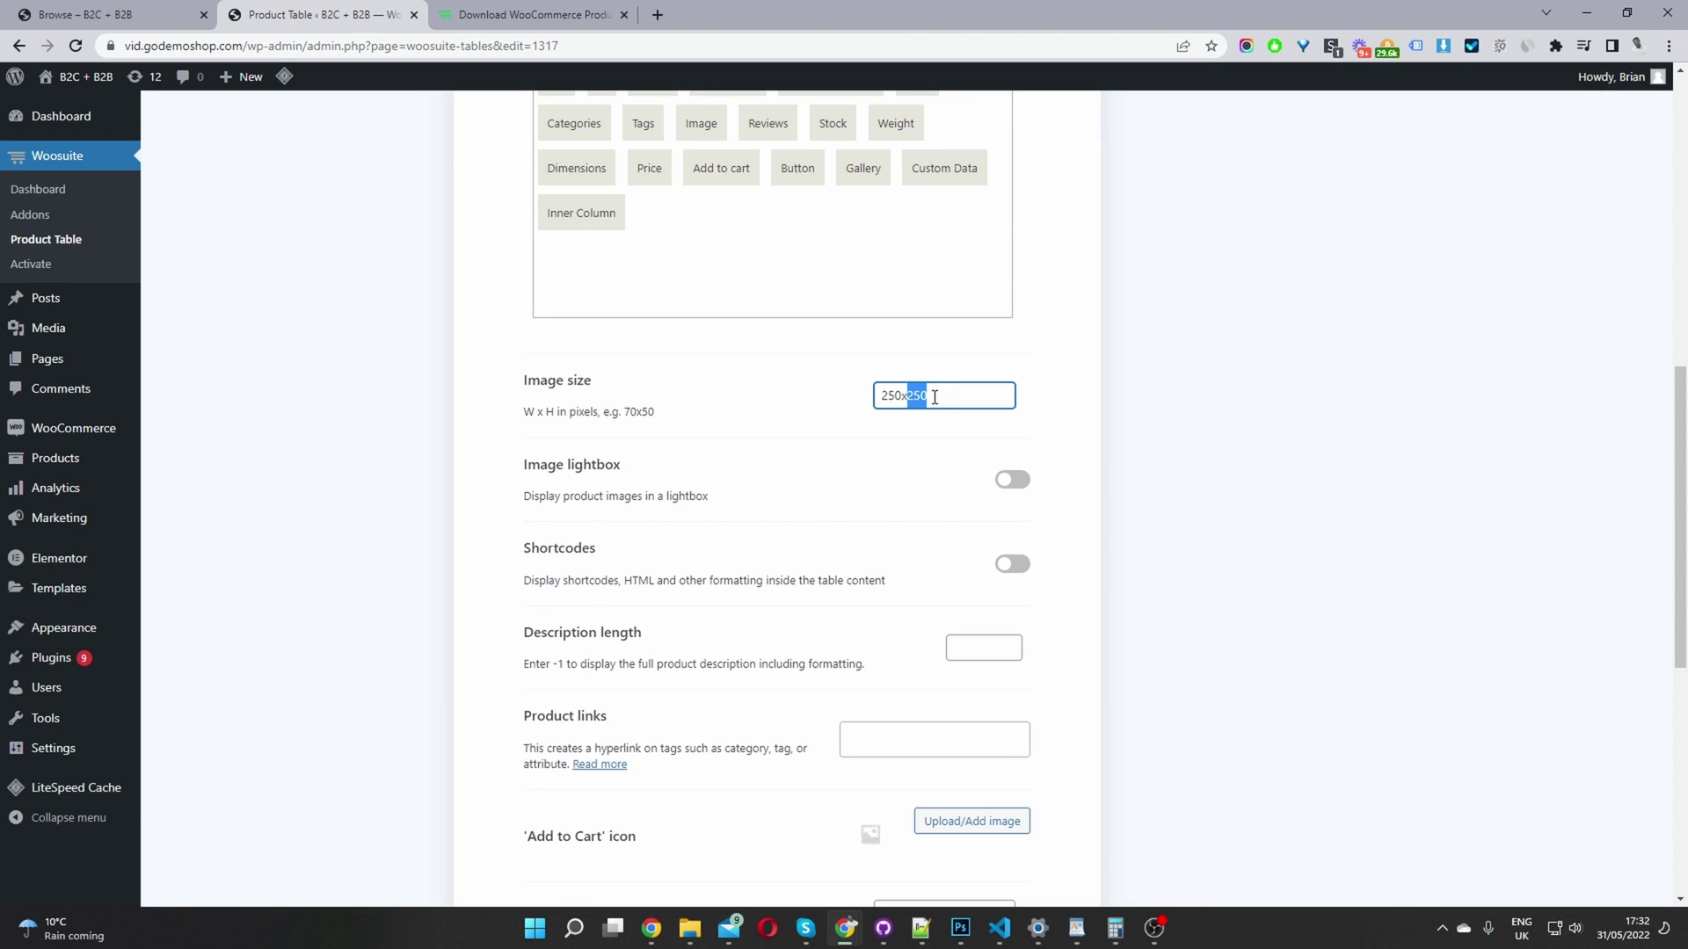
- Expand Order Form Controls to show the Stock Status In Stock rule
{"action": "scroll", "coordinate": [939, 423], "scroll_direction": "down", "scroll_amount": 2}
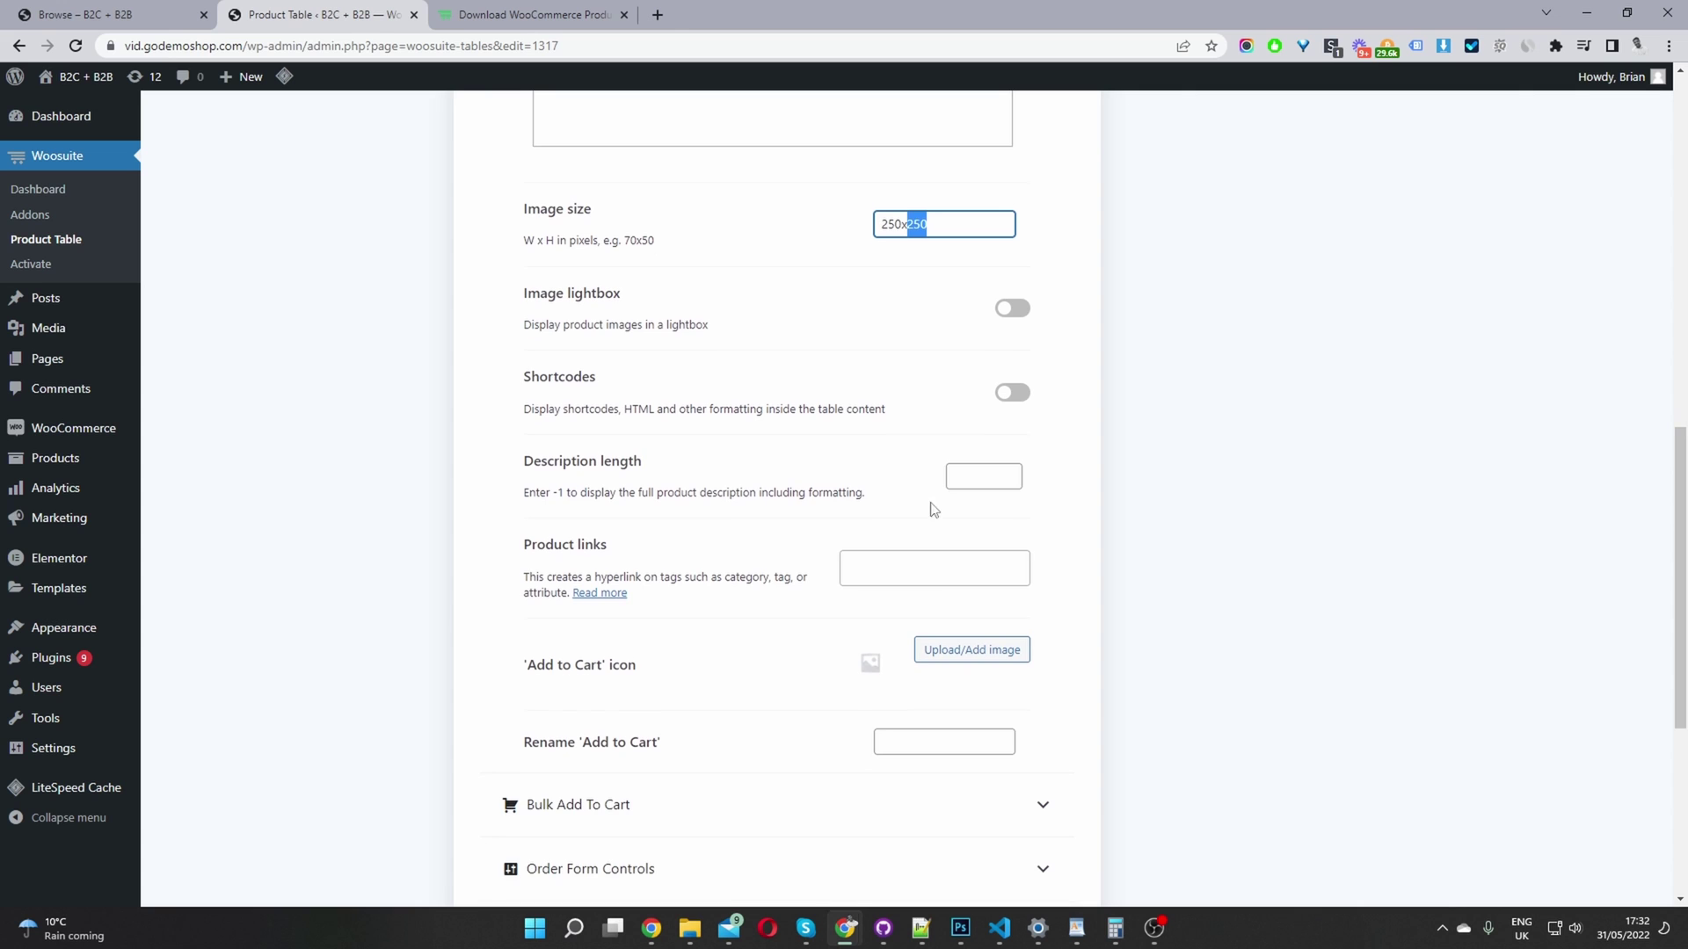
{"action": "scroll", "coordinate": [909, 505], "scroll_direction": "down", "scroll_amount": 4}
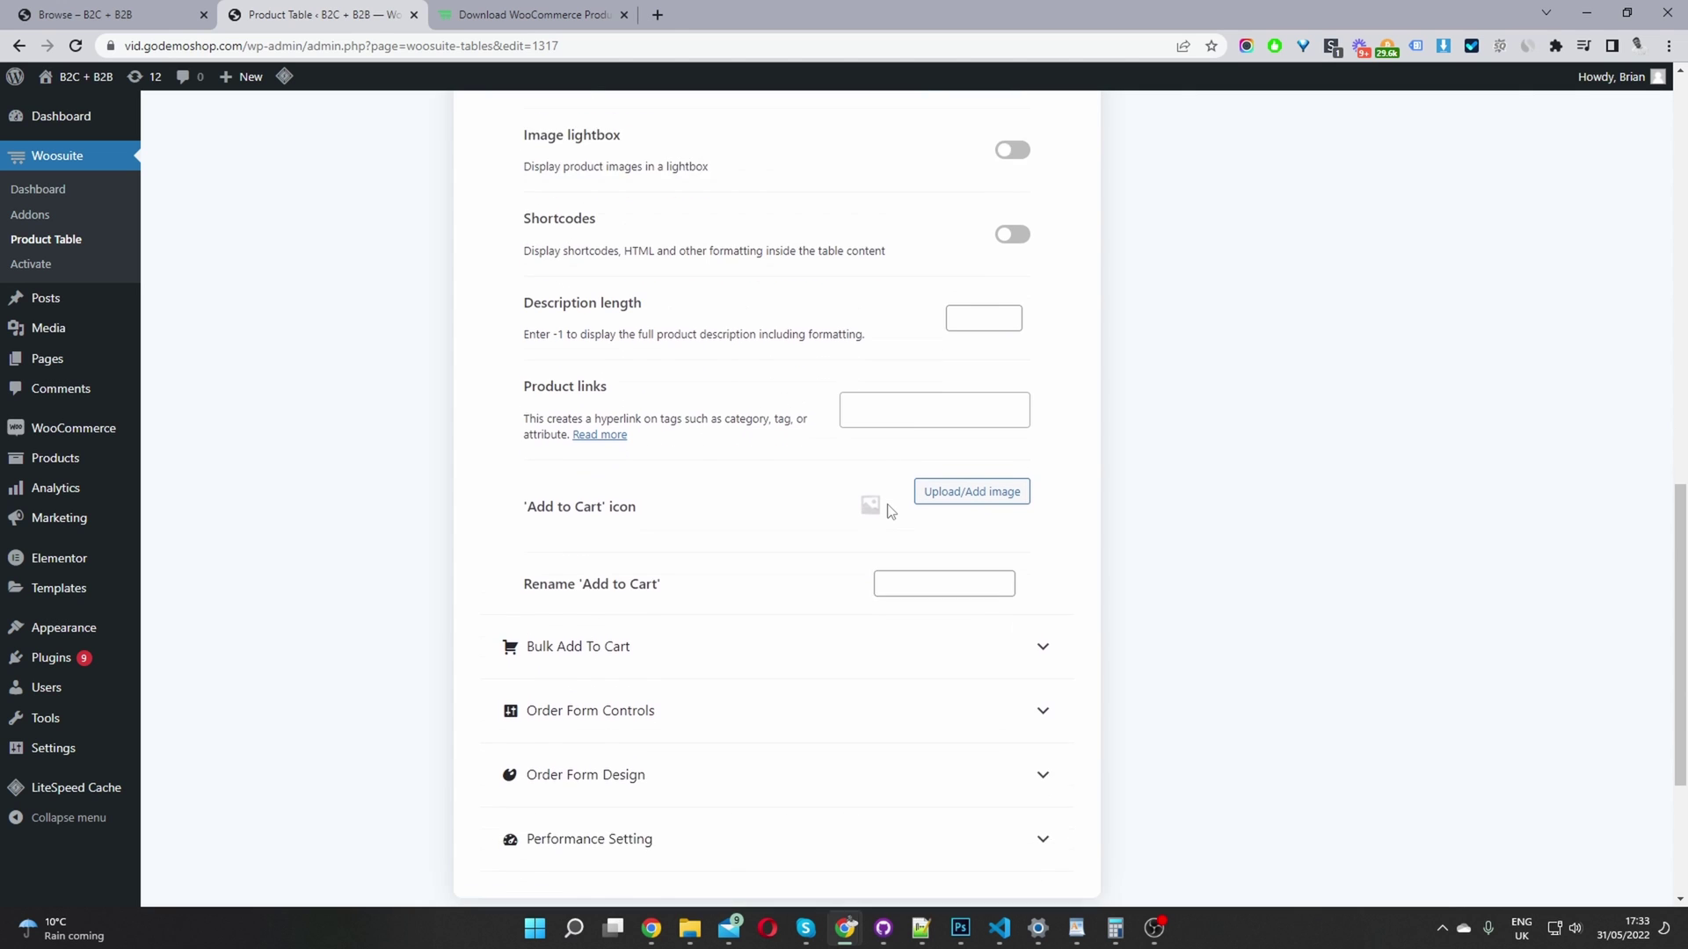
{"action": "left_click", "coordinate": [620, 527]}
{"action": "scroll", "coordinate": [791, 519], "scroll_direction": "up", "scroll_amount": 4}
{"action": "scroll", "coordinate": [737, 471], "scroll_direction": "up", "scroll_amount": 6}
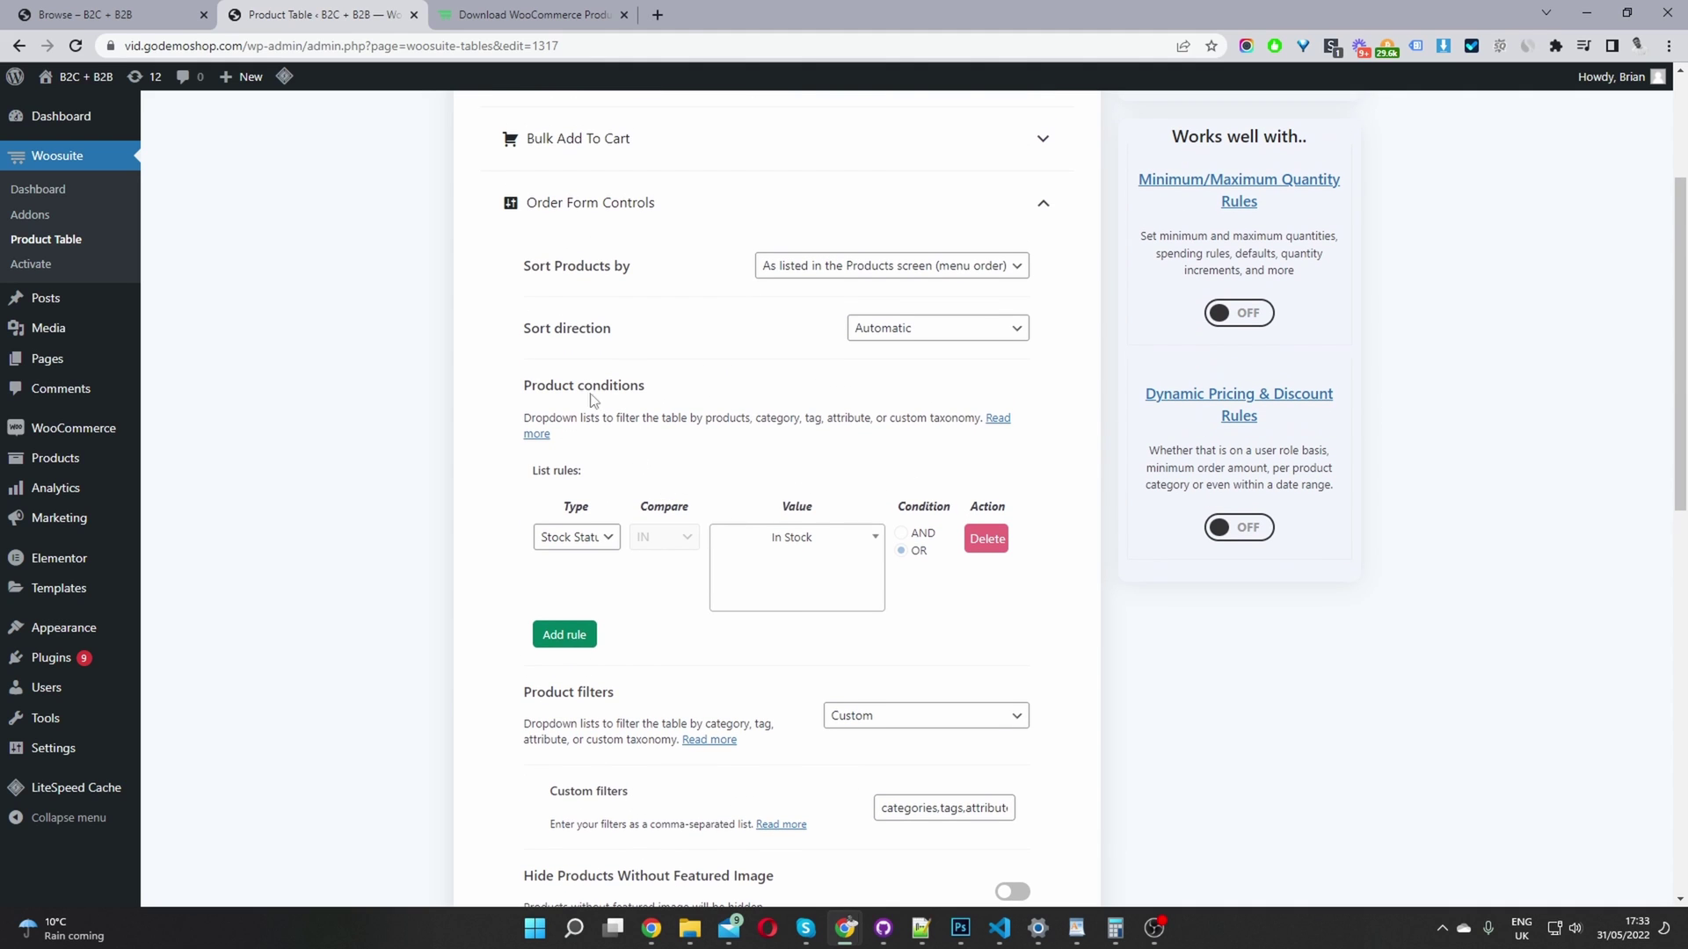
{"action": "left_click", "coordinate": [576, 640]}
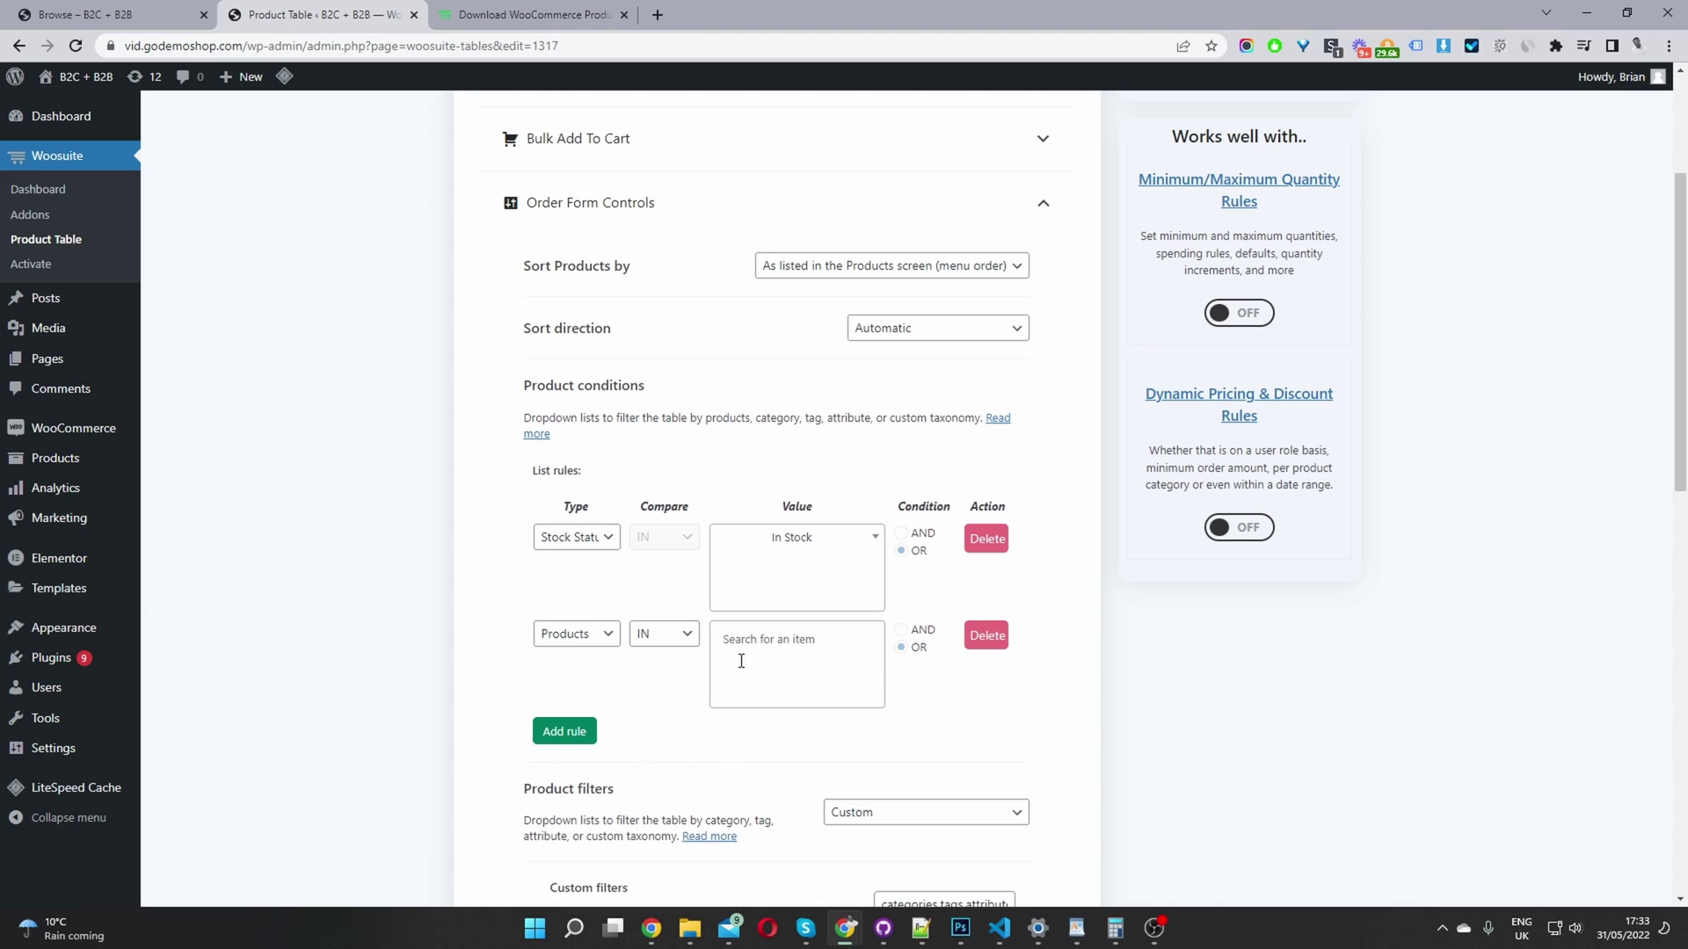
{"action": "left_click", "coordinate": [577, 640]}
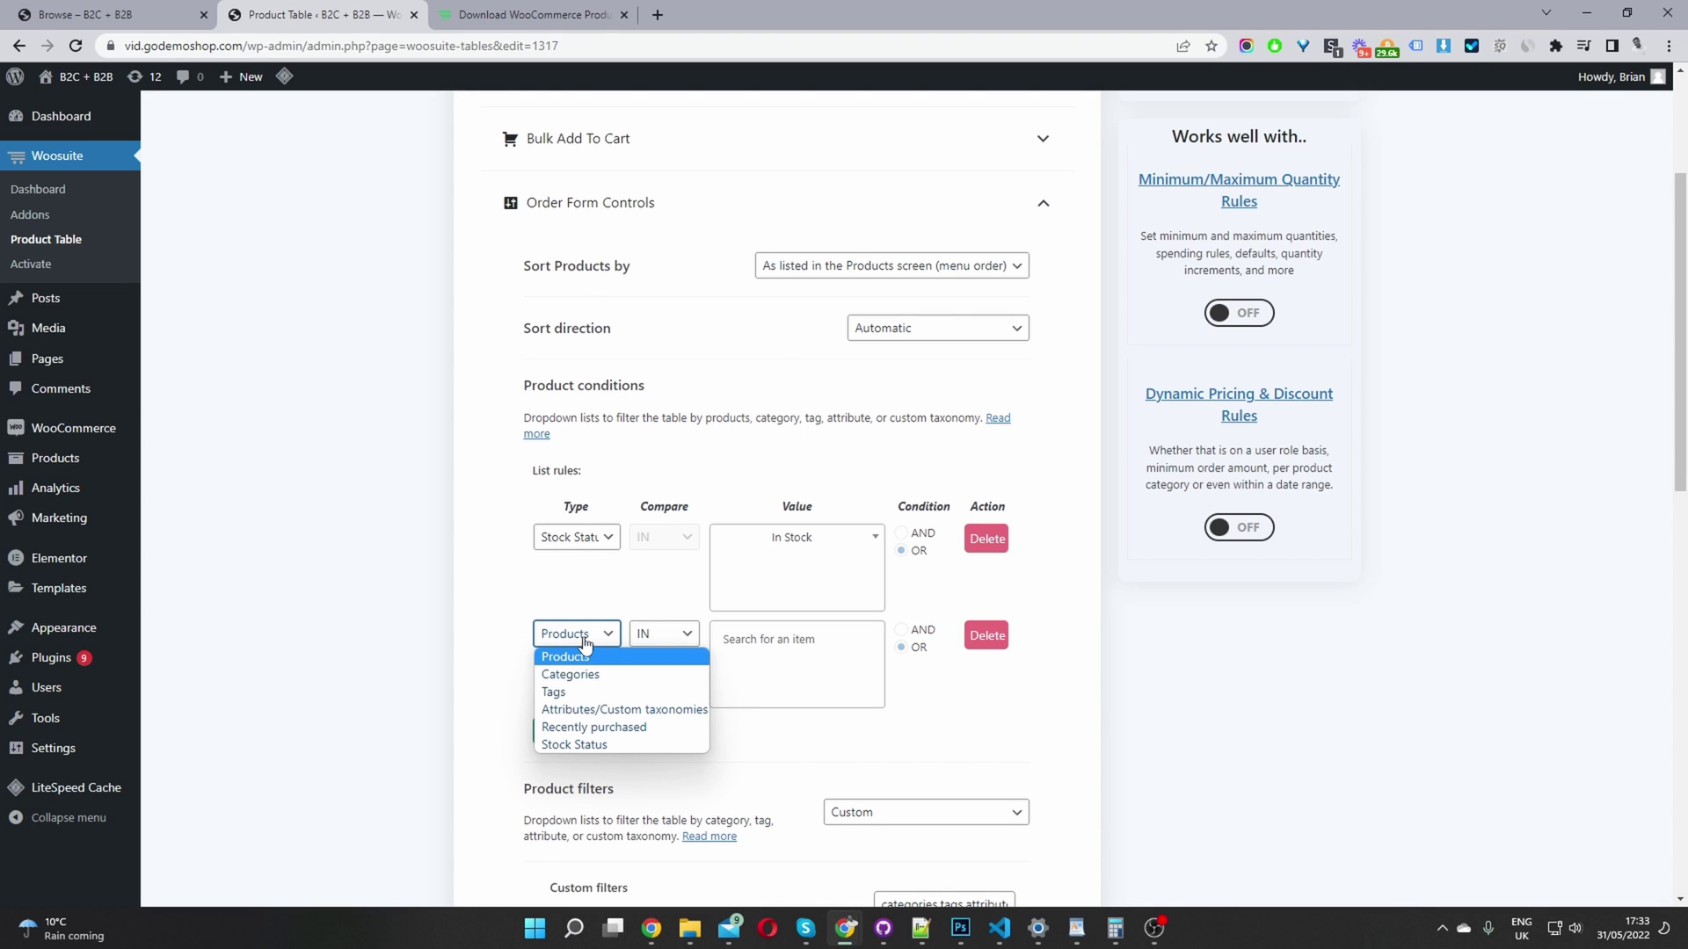
{"action": "left_click", "coordinate": [583, 745]}
{"action": "left_click", "coordinate": [772, 656]}
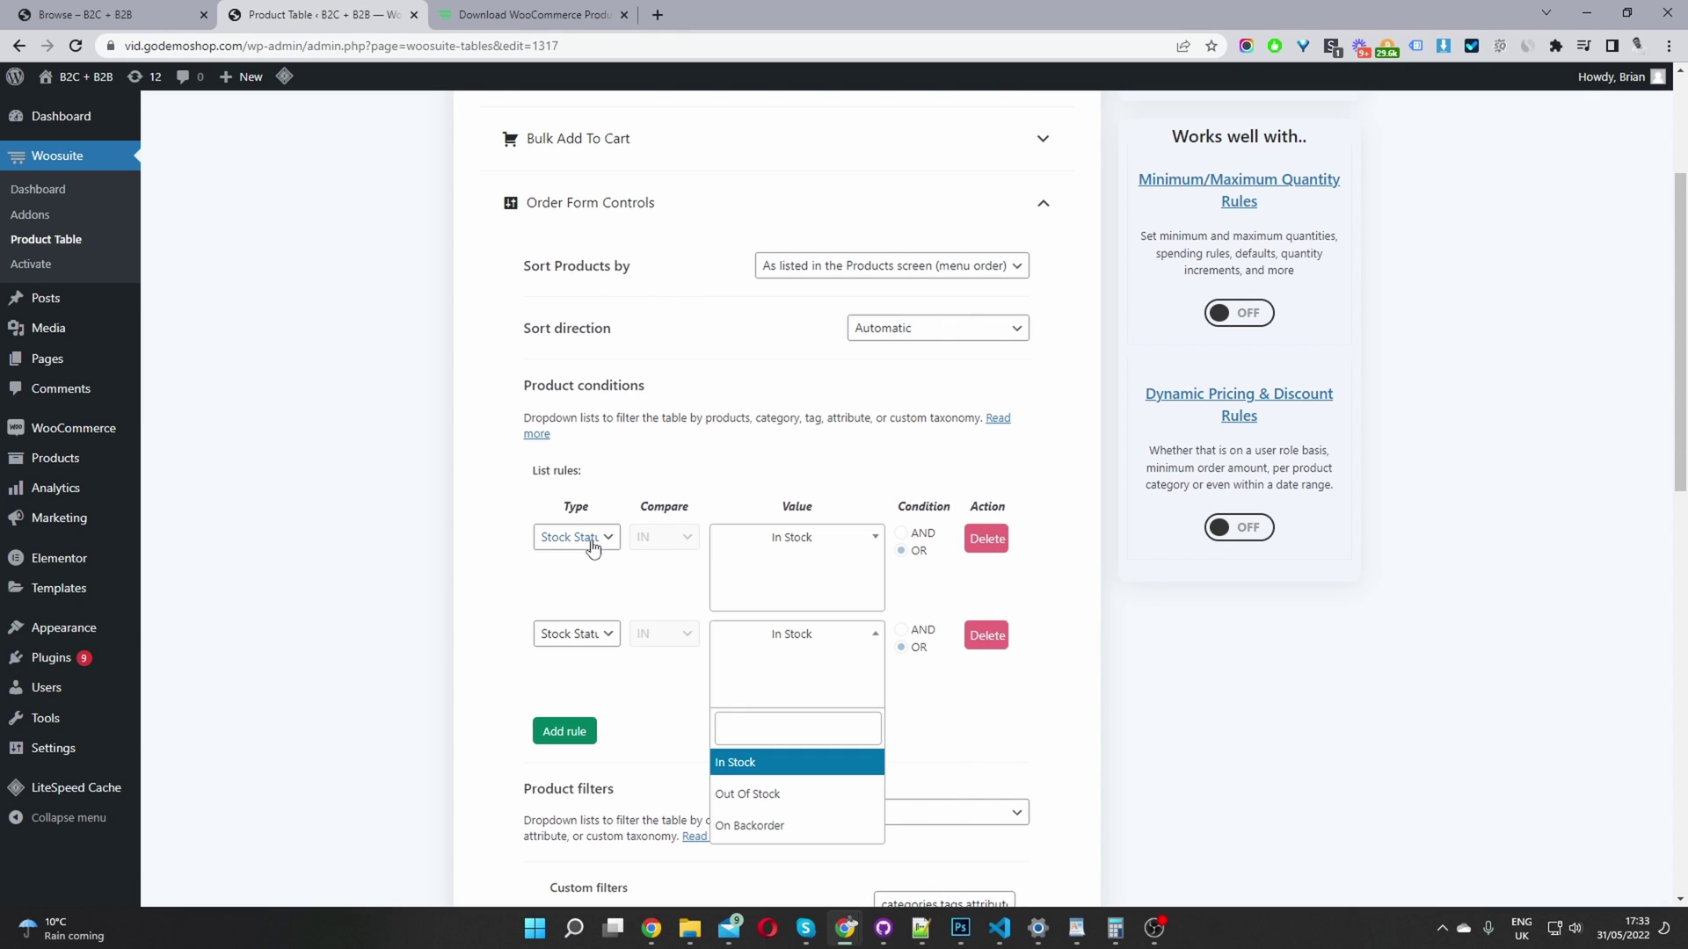
{"action": "left_click", "coordinate": [590, 633]}
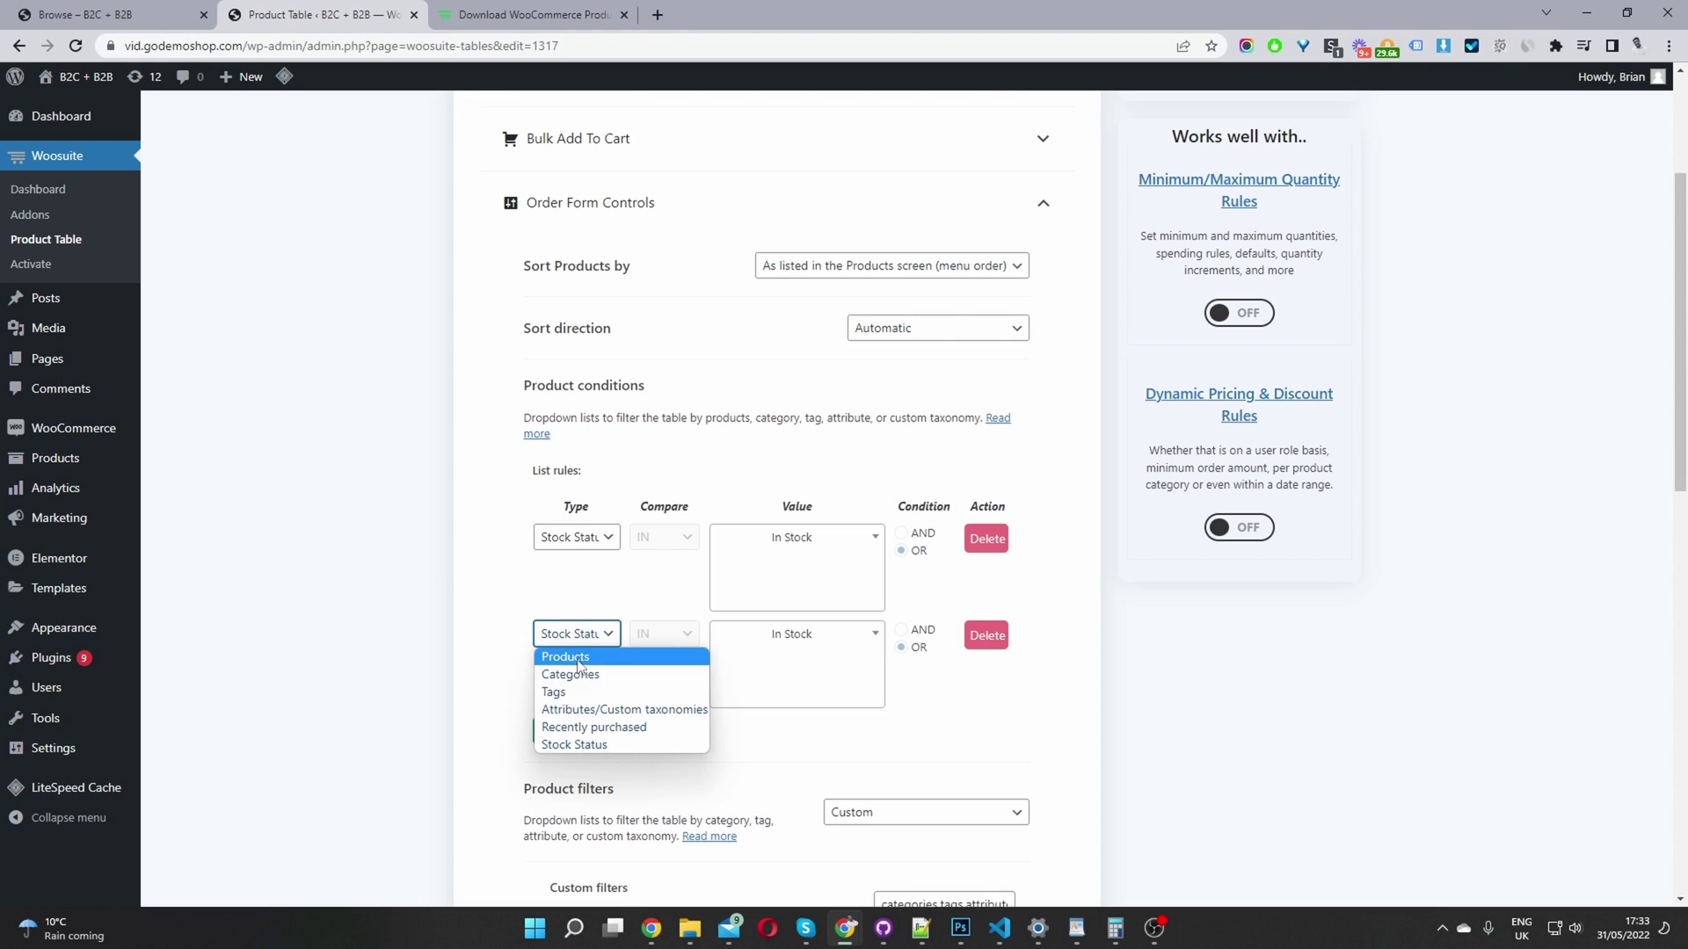
{"action": "left_click", "coordinate": [577, 675]}
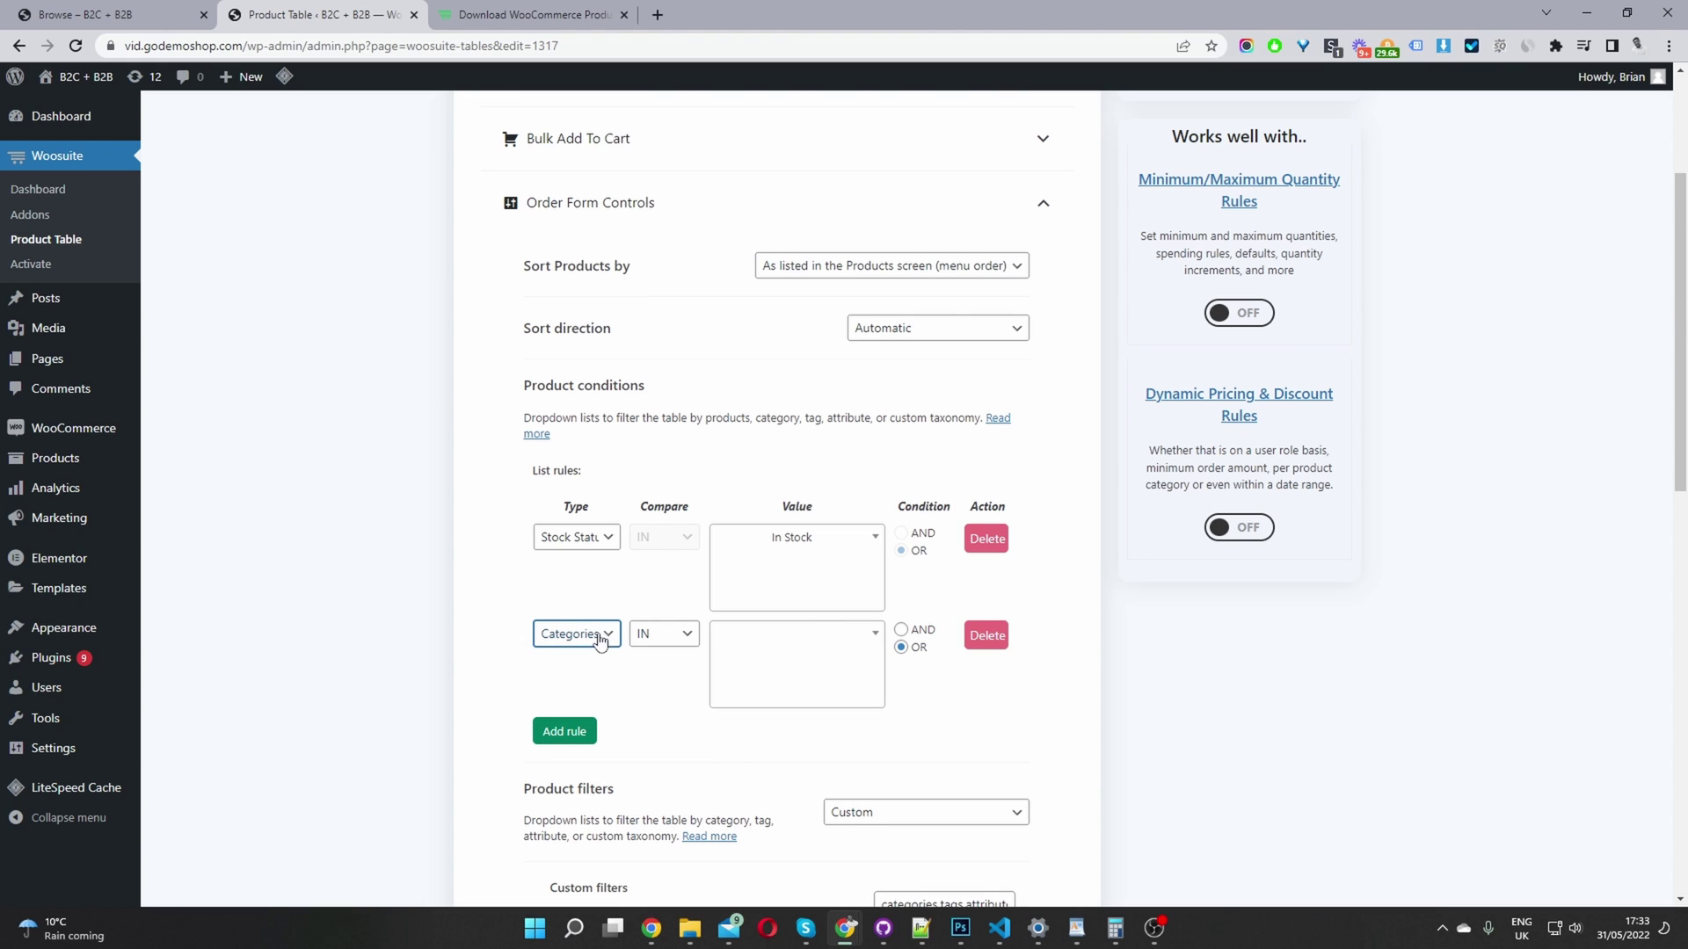
{"action": "left_click", "coordinate": [790, 664]}
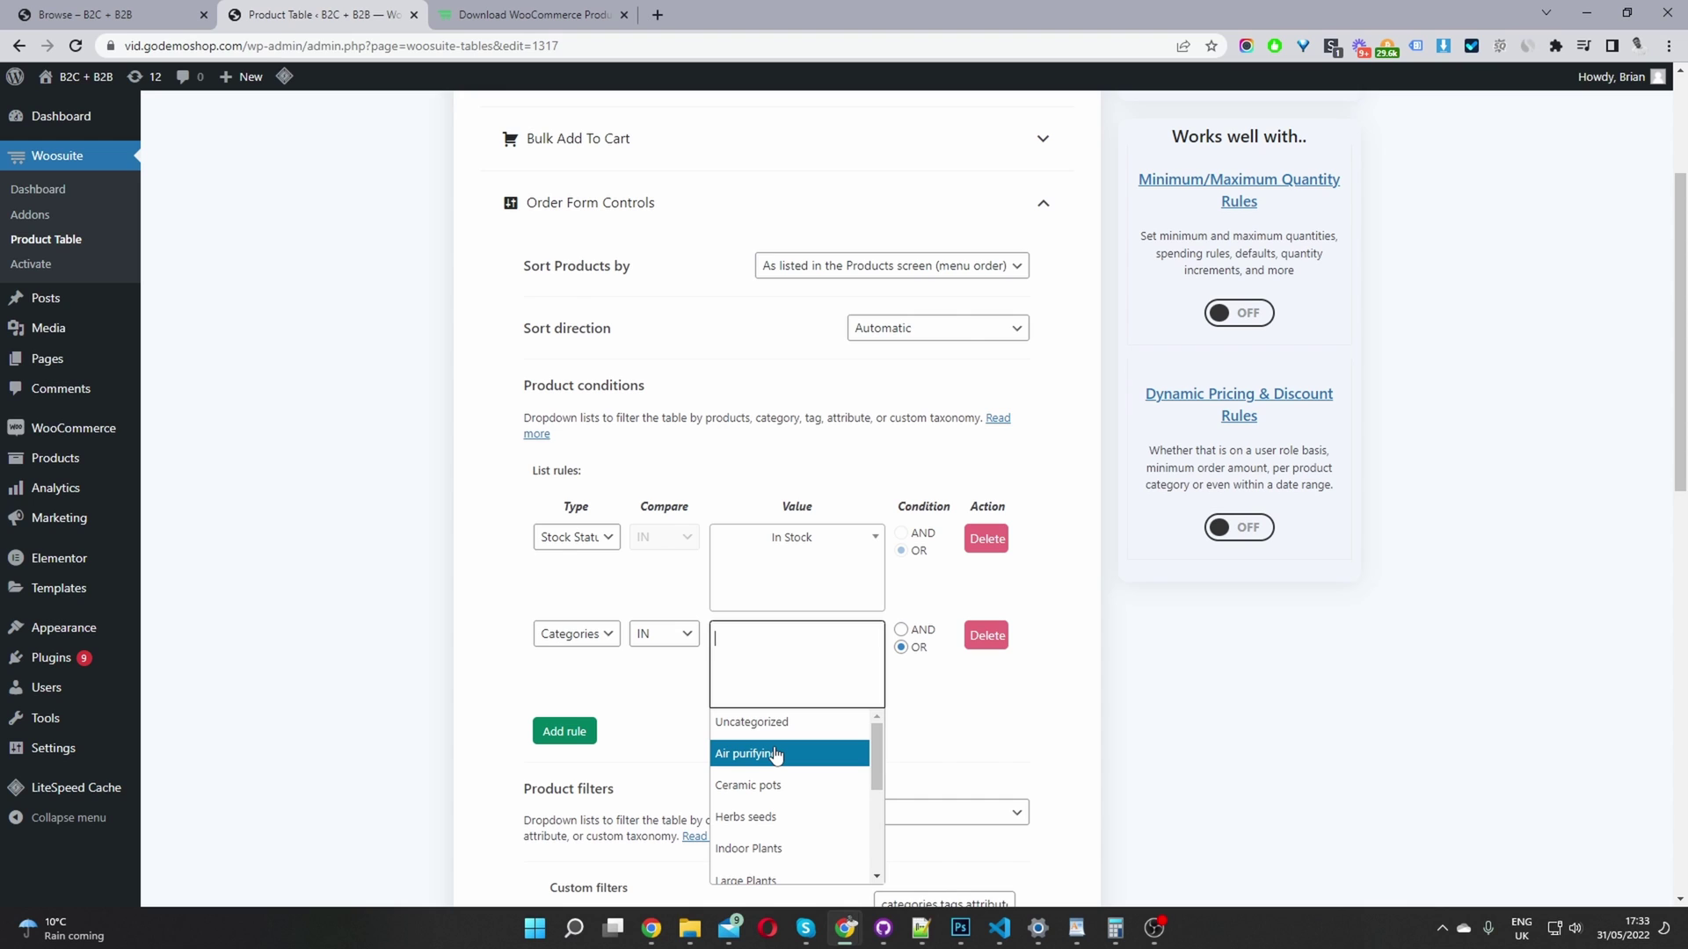
{"action": "left_click", "coordinate": [776, 755]}
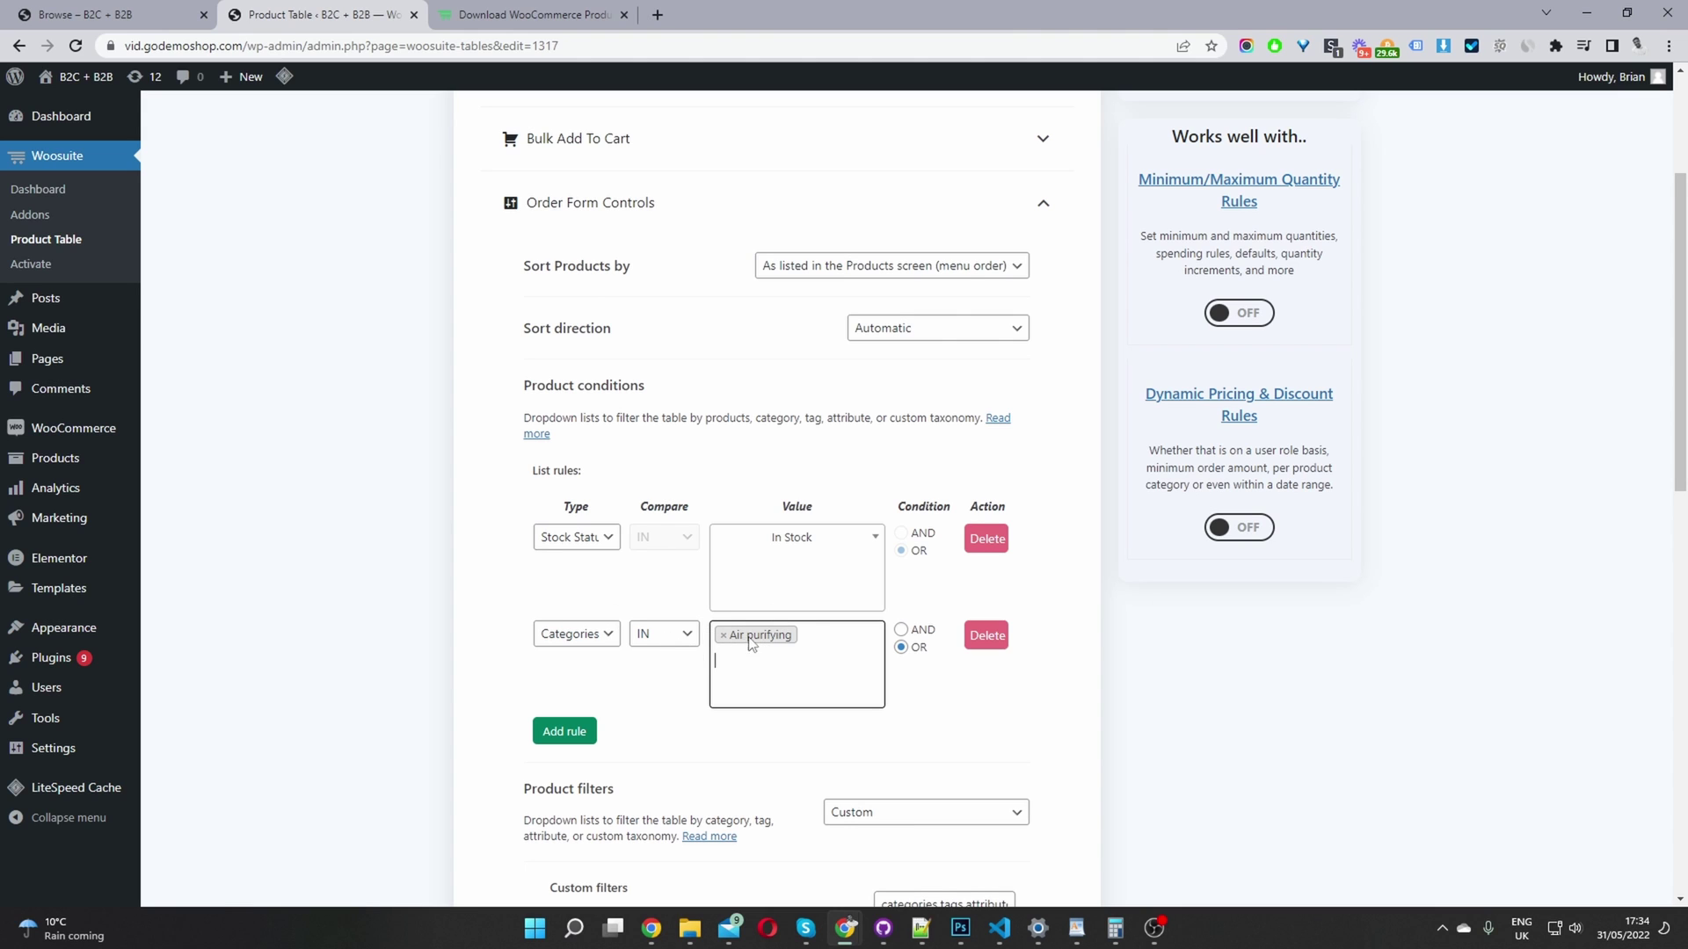
{"action": "left_click", "coordinate": [997, 637]}
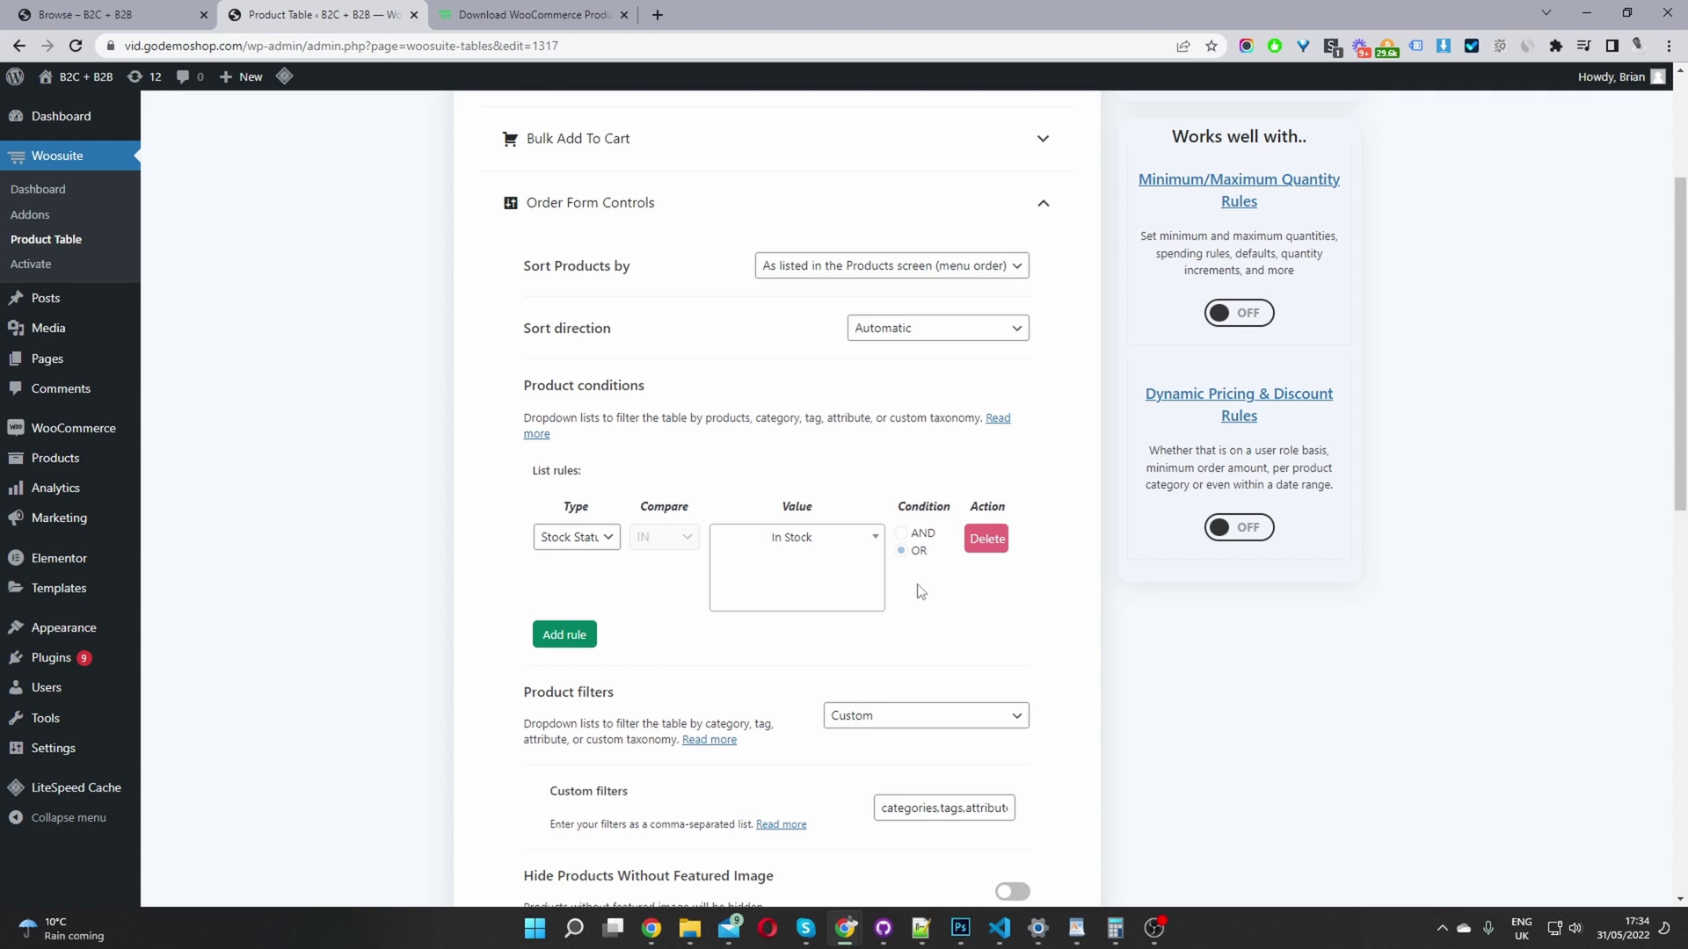
{"action": "scroll", "coordinate": [920, 592], "scroll_direction": "down", "scroll_amount": 2}
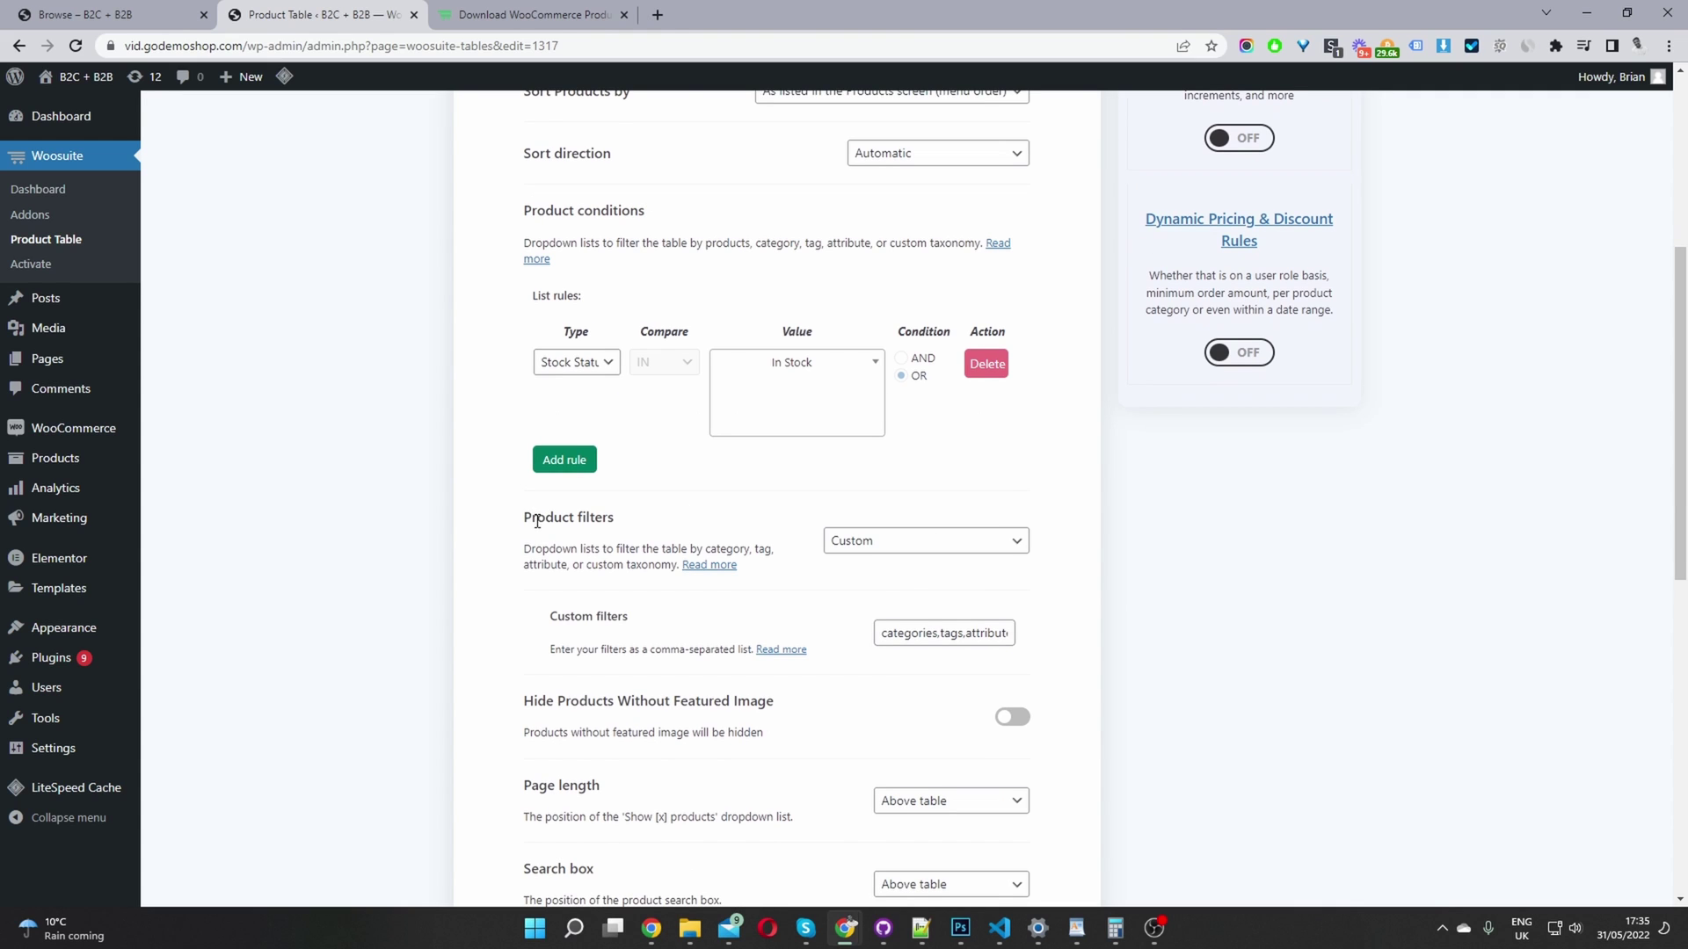
{"action": "left_click", "coordinate": [857, 549]}
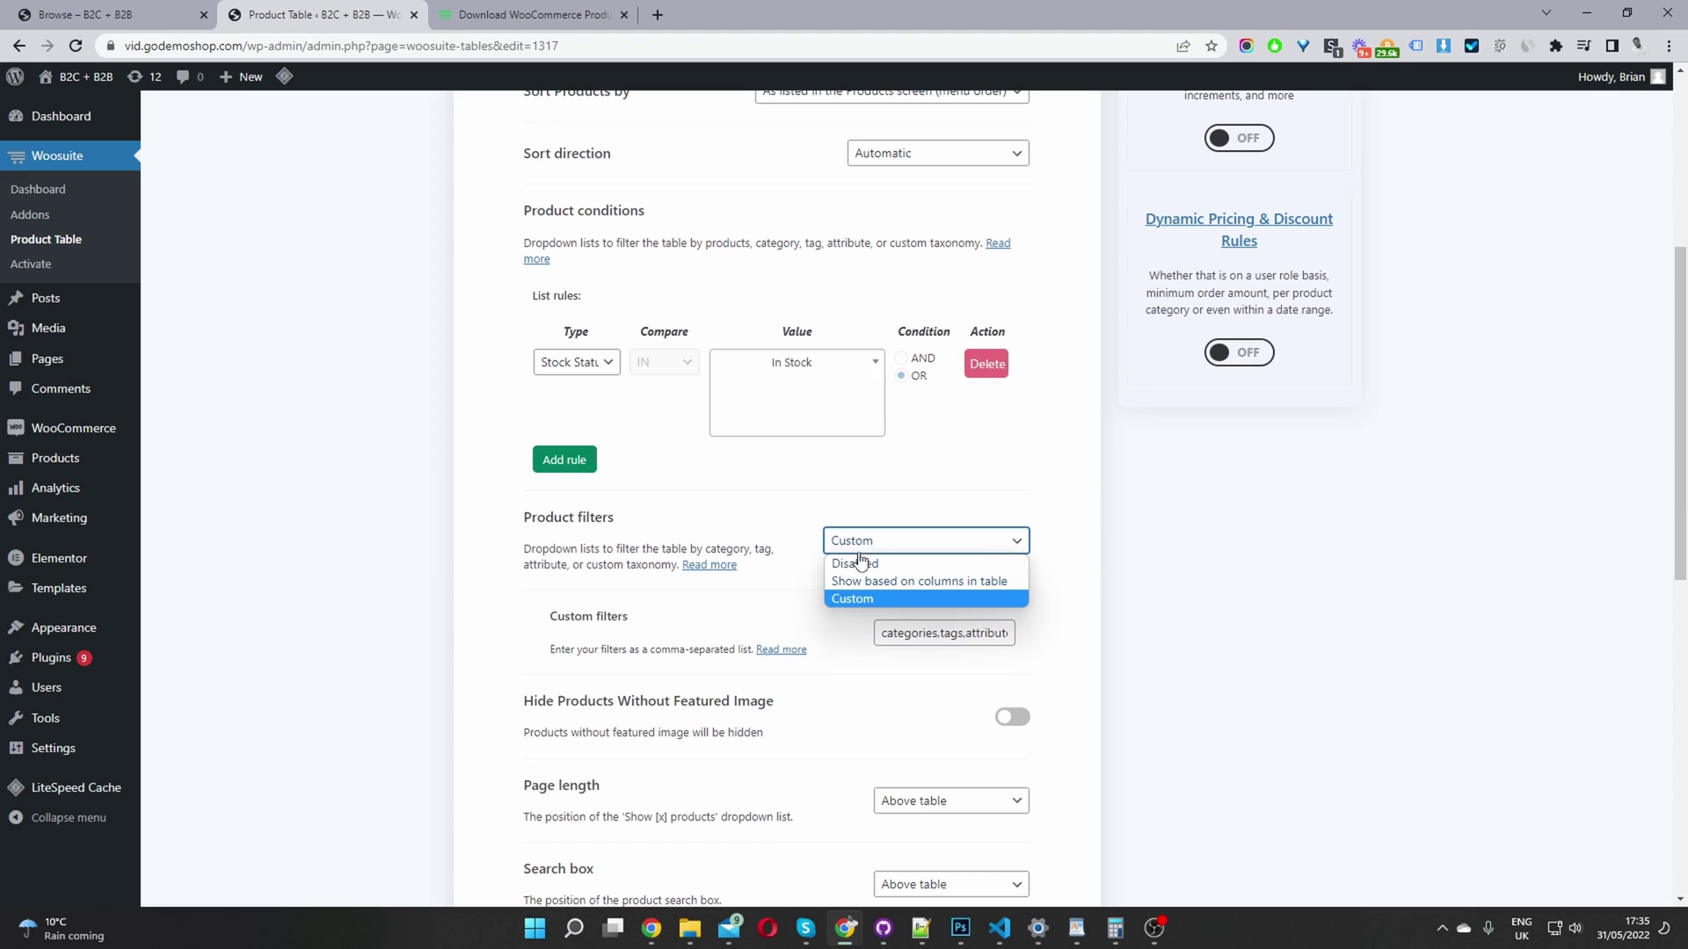
{"action": "left_click", "coordinate": [900, 599]}
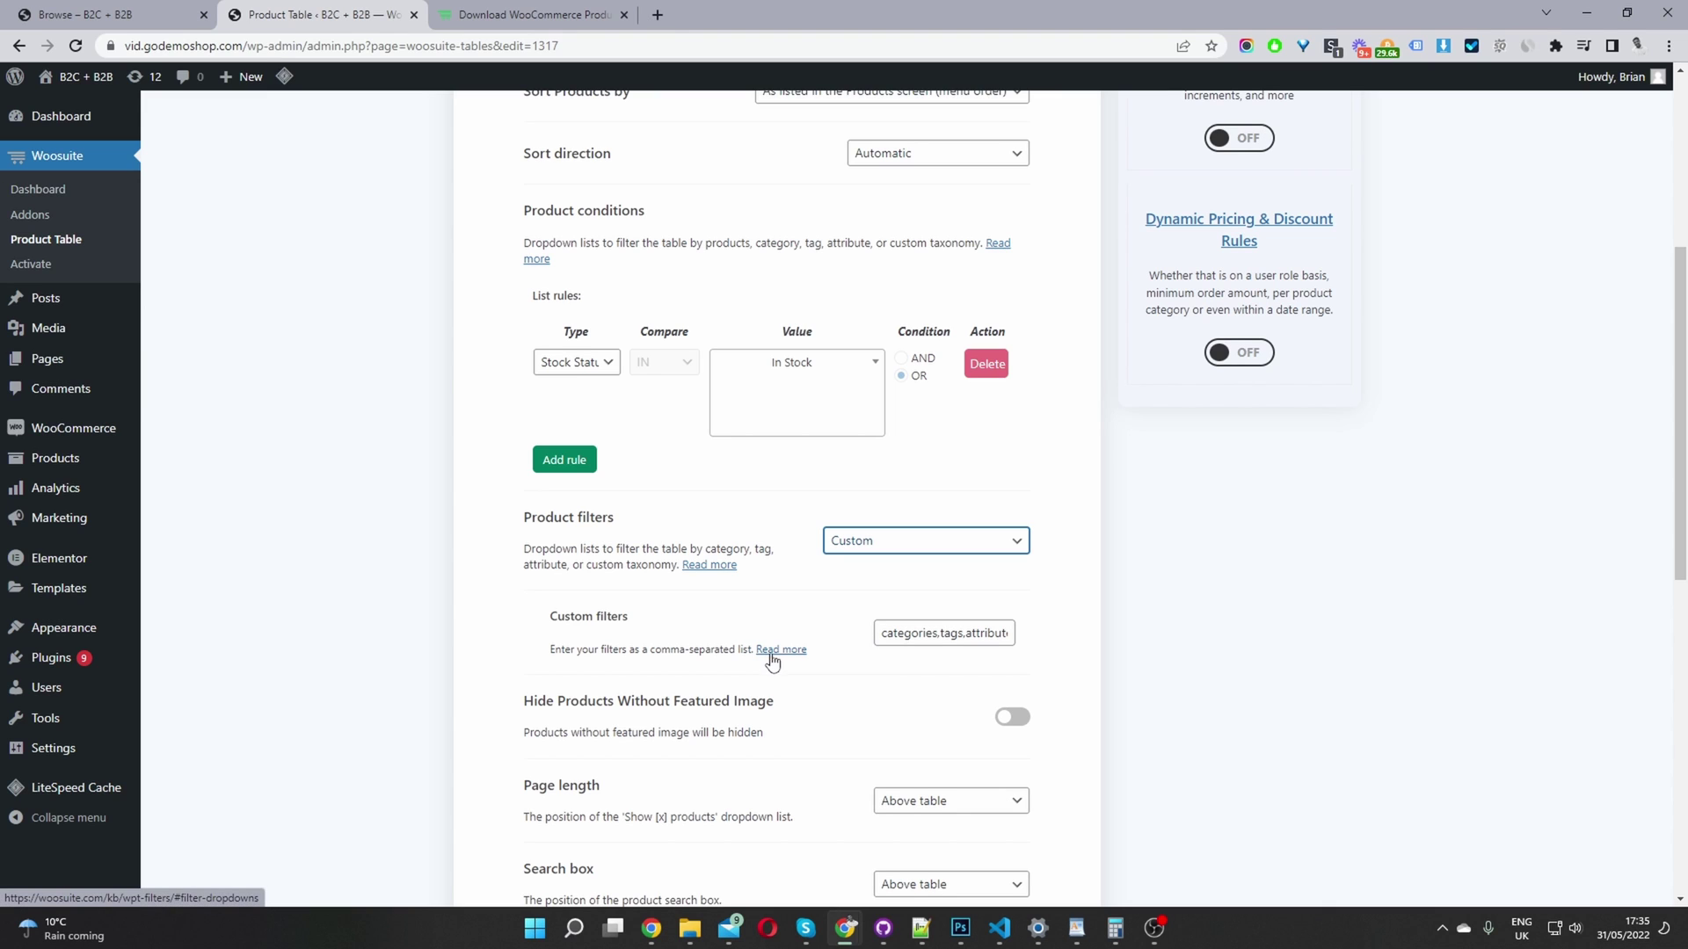
{"action": "left_click_drag", "start_coordinate": [935, 633], "coordinate": [1015, 637]}
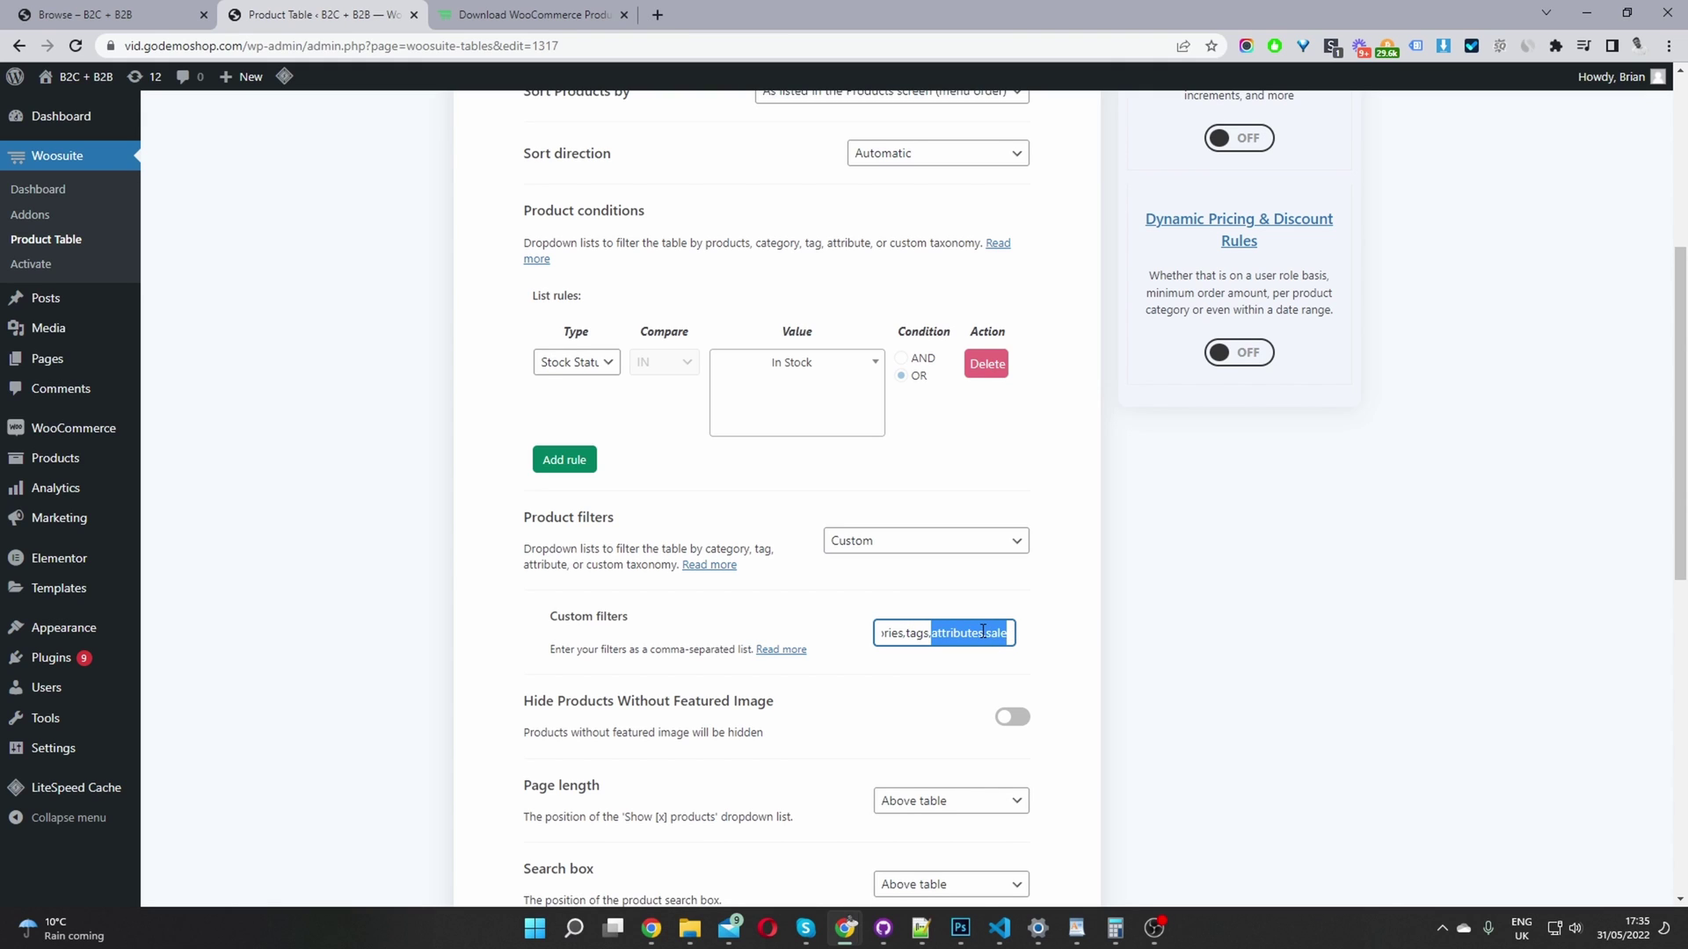
{"action": "left_click", "coordinate": [983, 632]}
{"action": "left_click_drag", "start_coordinate": [991, 632], "coordinate": [1012, 630]}
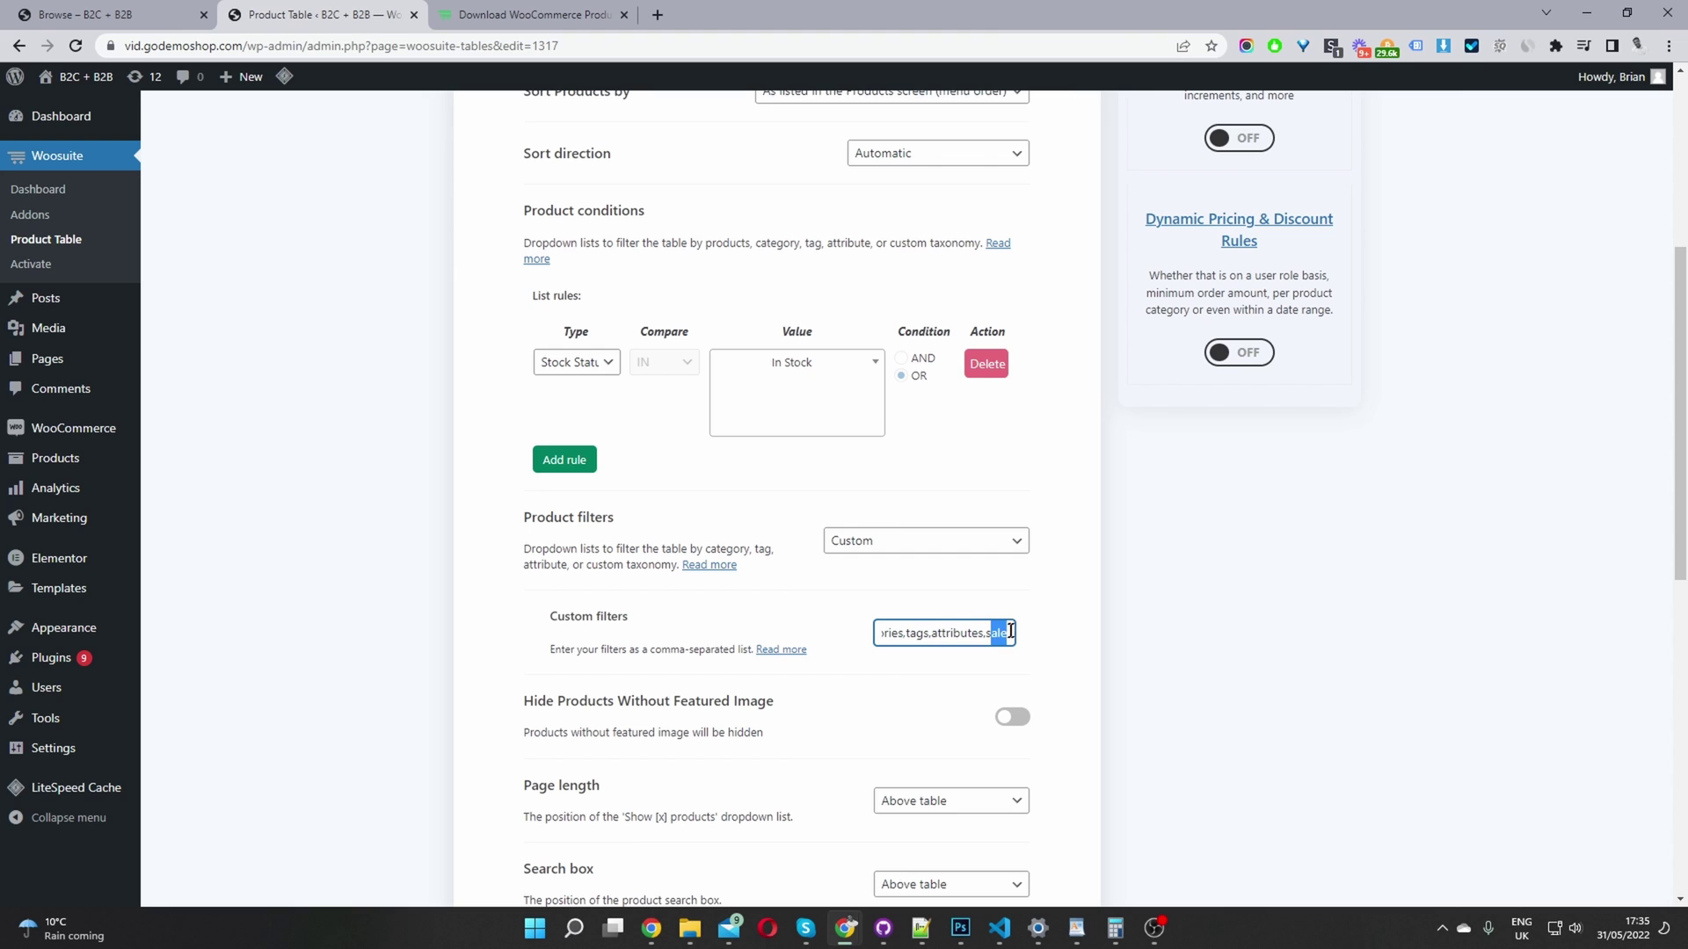
{"action": "scroll", "coordinate": [840, 397], "scroll_direction": "down", "scroll_amount": 5}
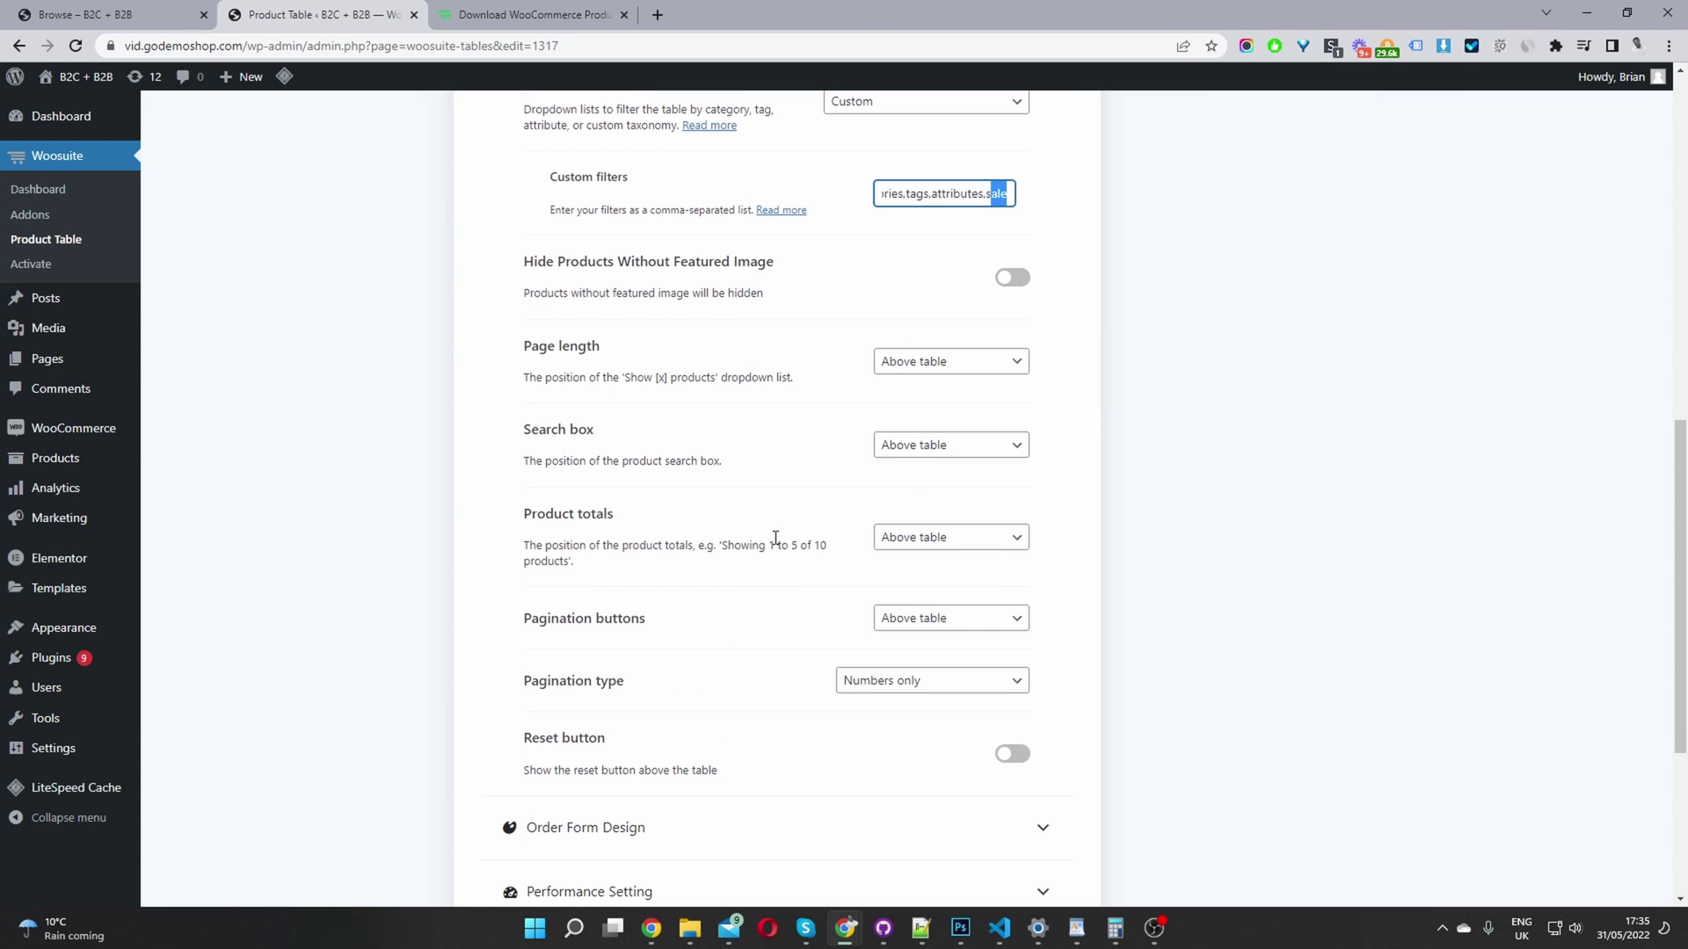
{"action": "scroll", "coordinate": [776, 426], "scroll_direction": "down", "scroll_amount": 4}
{"action": "left_click", "coordinate": [748, 479]}
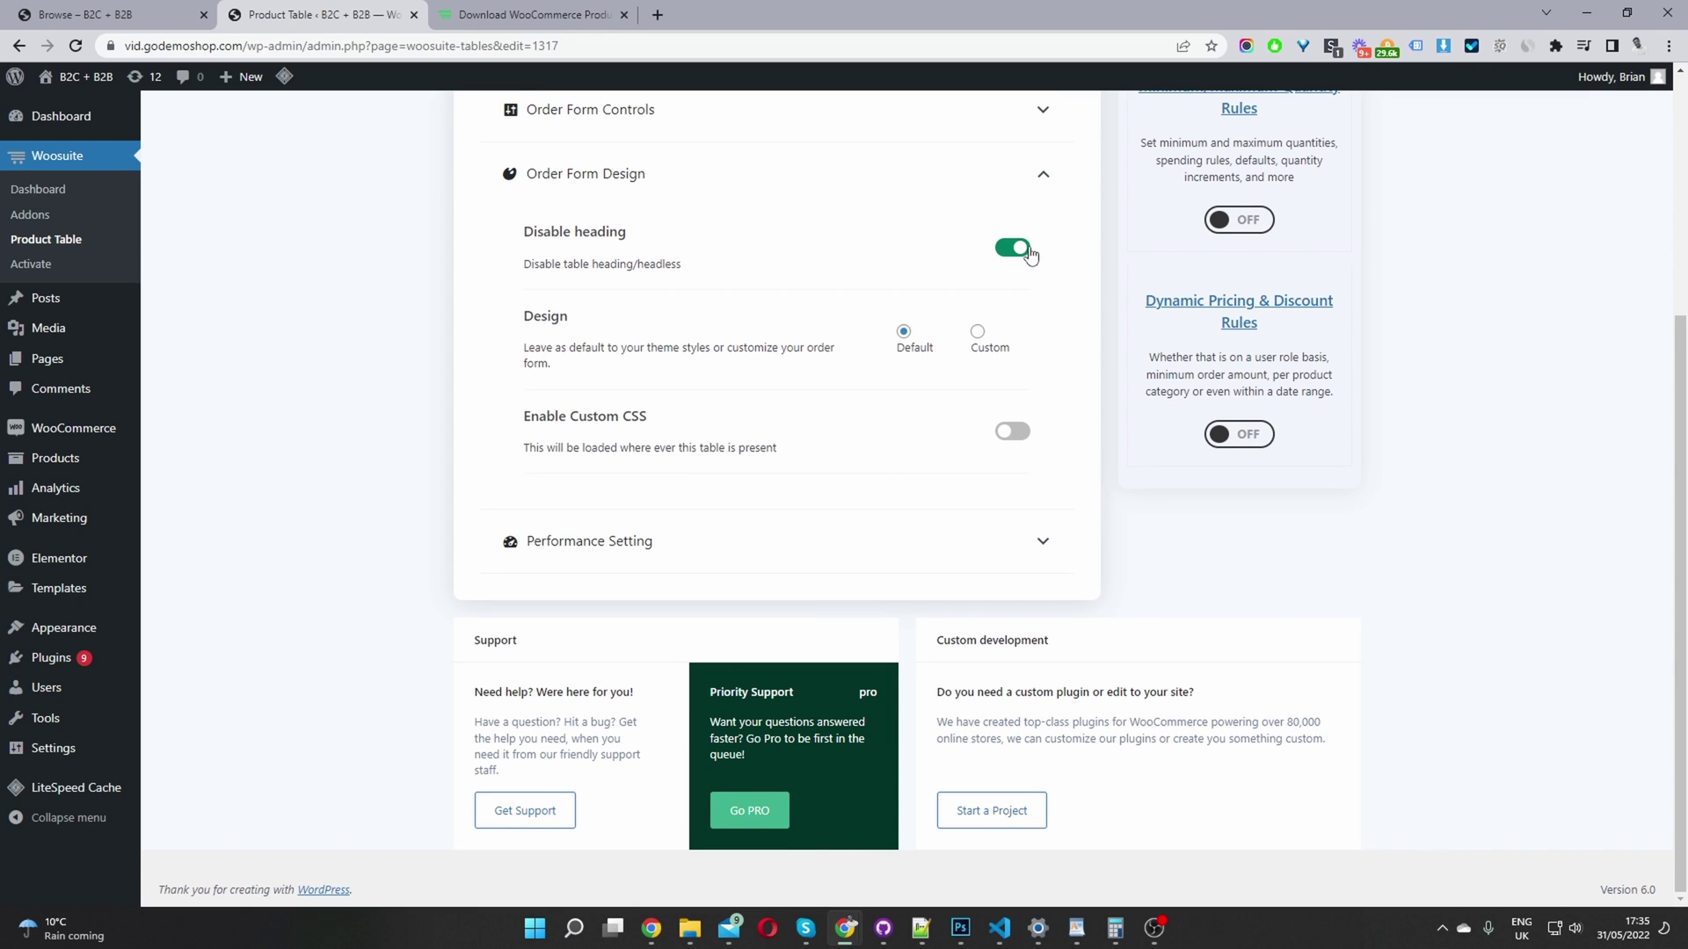
- Save the Current Inventory table settings and return to the three-table product list
{"action": "scroll", "coordinate": [1011, 360], "scroll_direction": "up", "scroll_amount": 4}
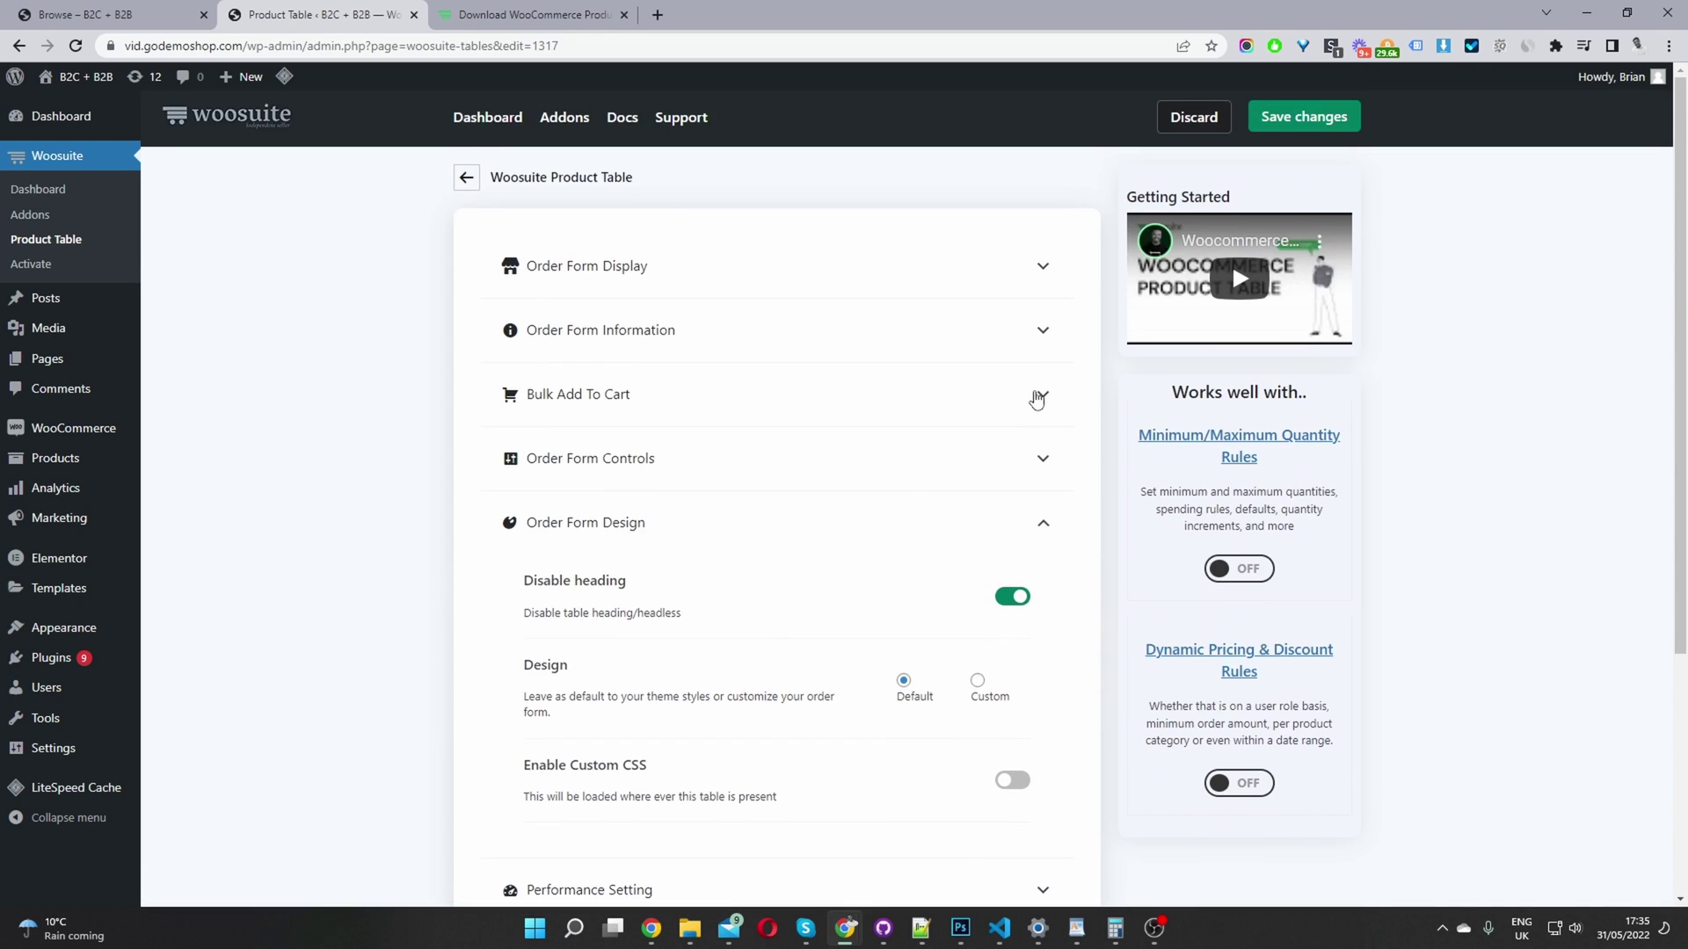
{"action": "left_click", "coordinate": [1304, 139]}
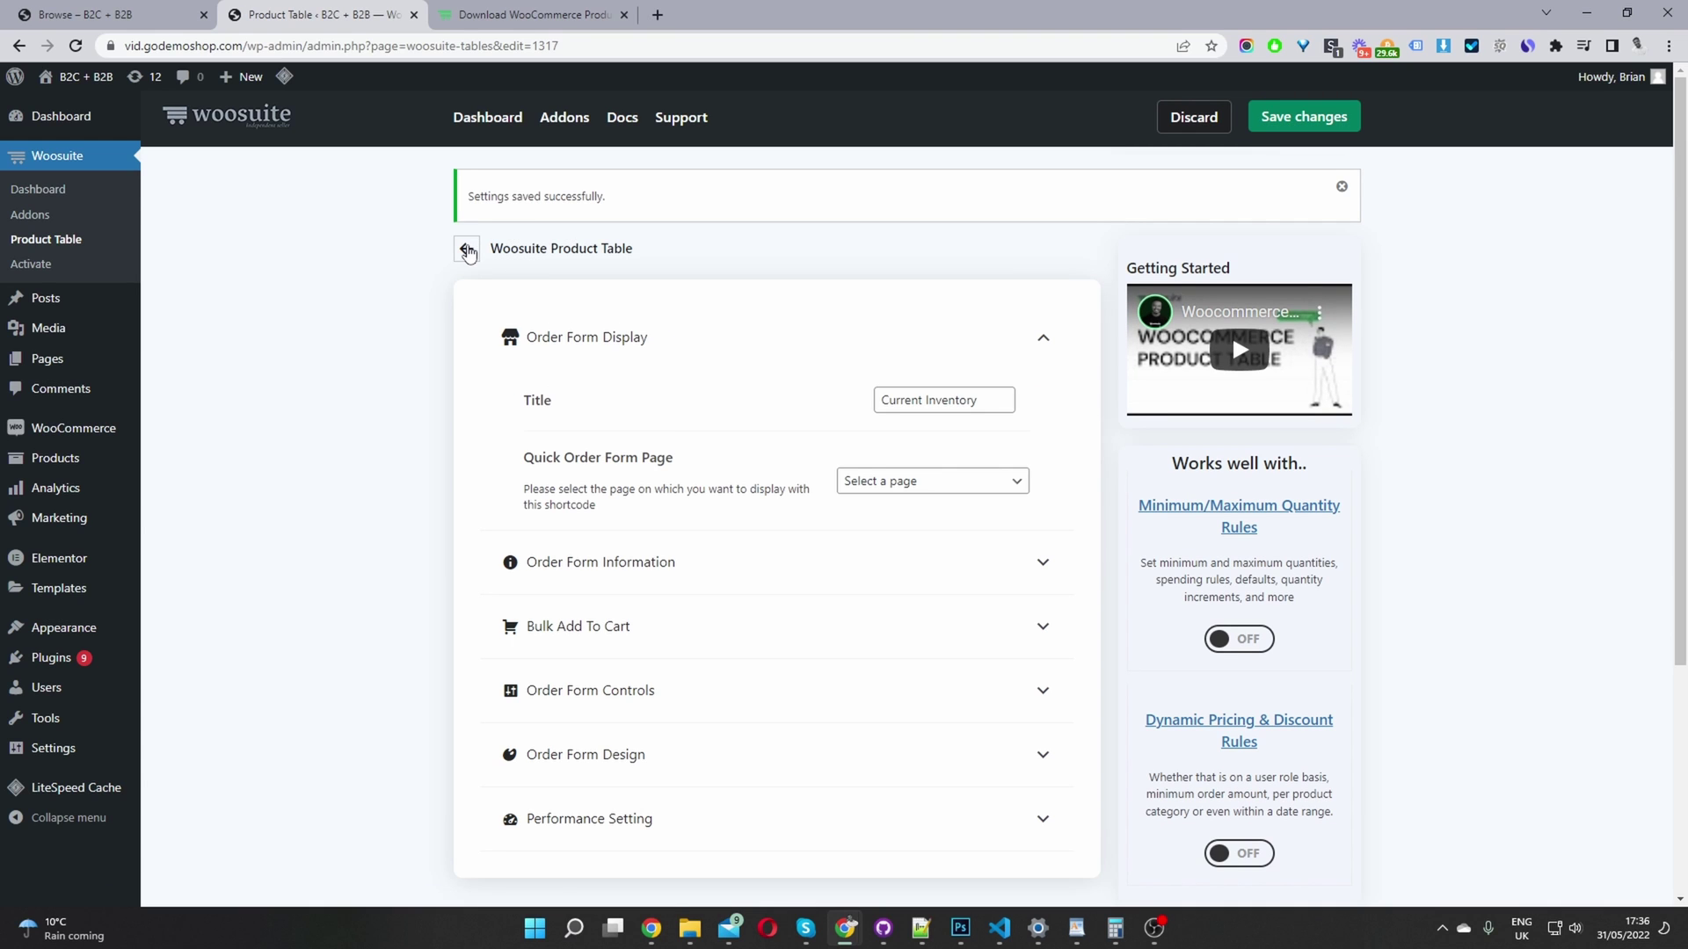
{"action": "left_click", "coordinate": [467, 250]}
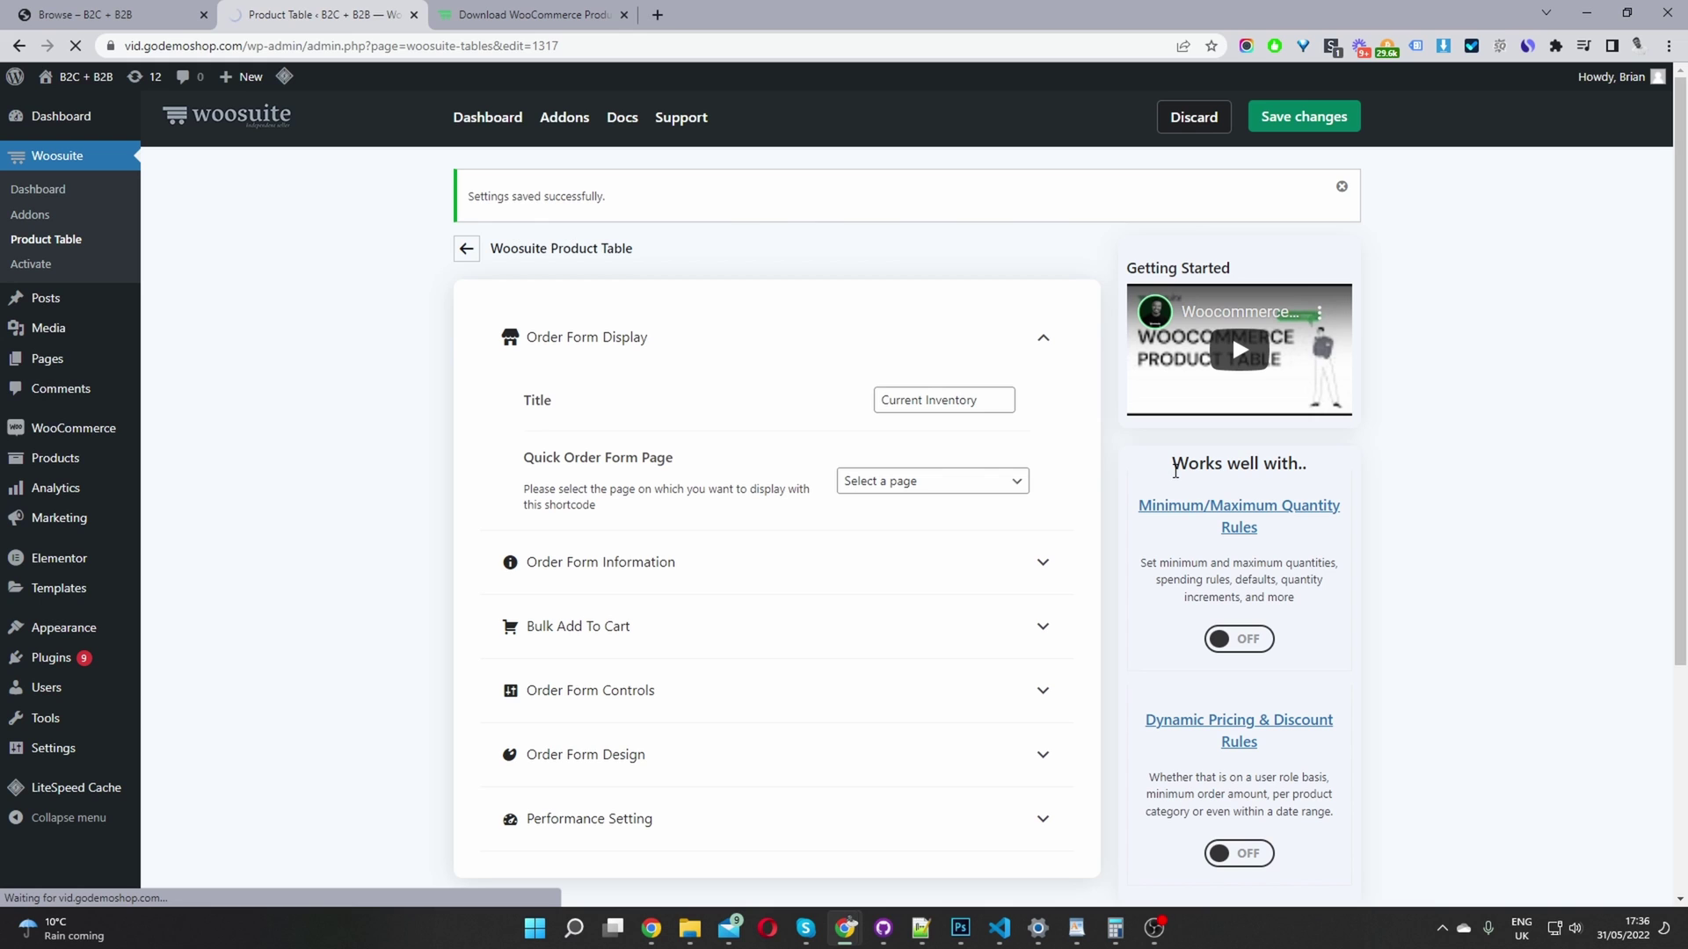
{"action": "scroll", "coordinate": [602, 484], "scroll_direction": "down", "scroll_amount": 3}
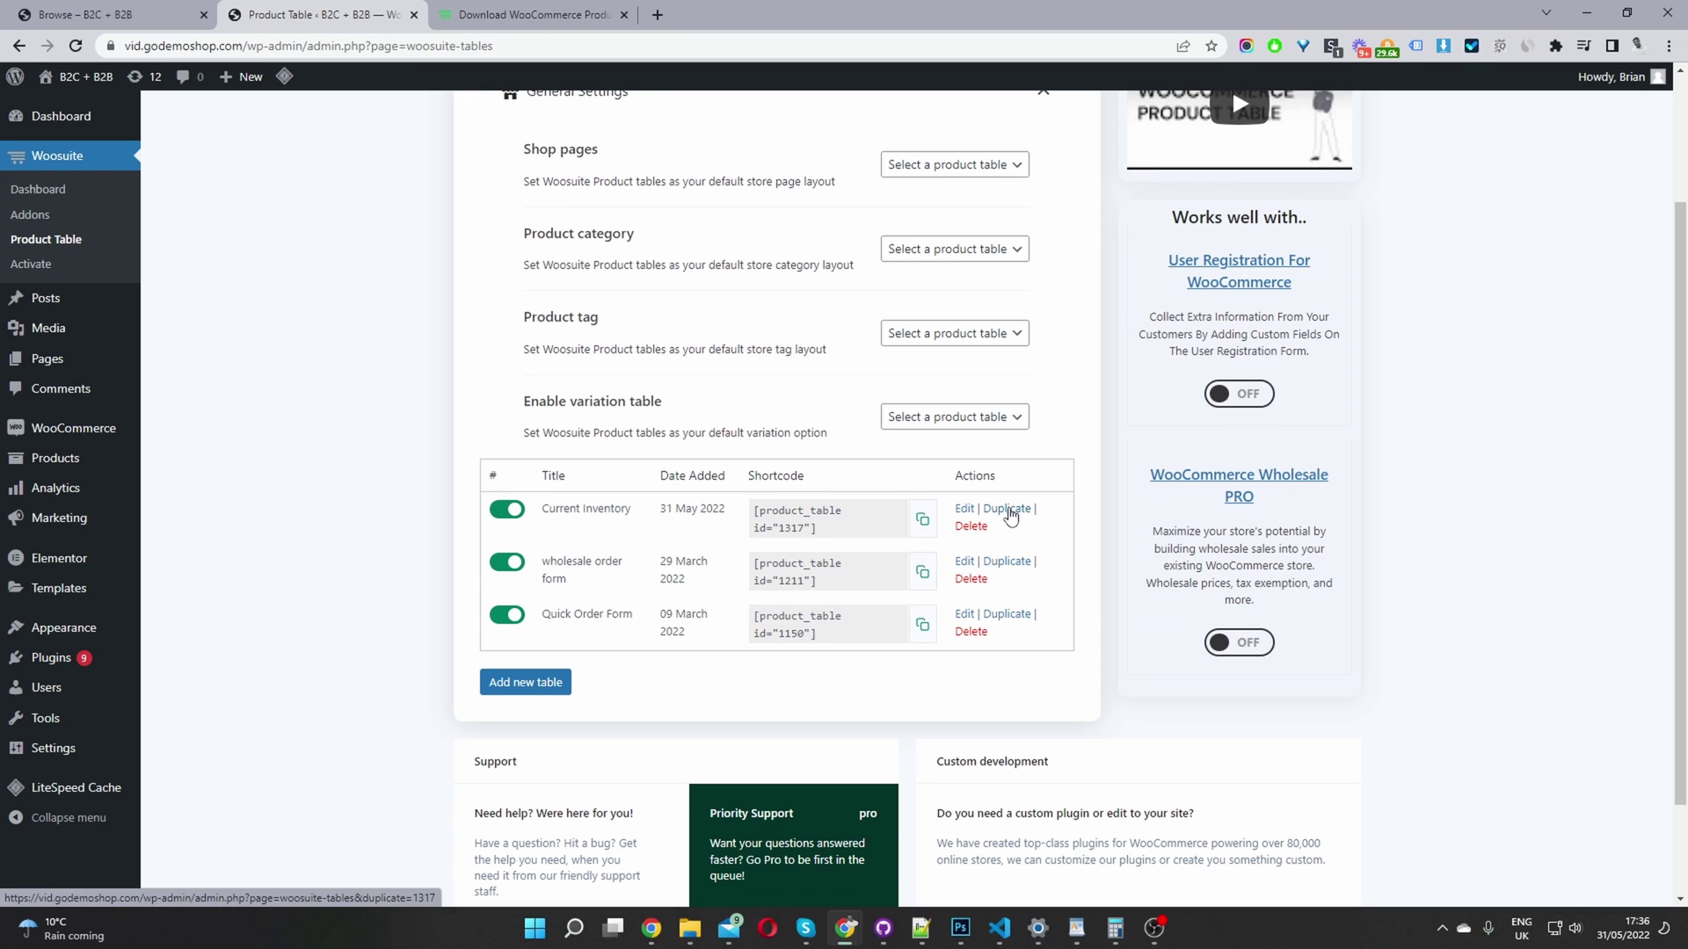
- Duplicate the Current Inventory table and open the copy (id 1320) for editing
{"action": "left_click", "coordinate": [1011, 517]}
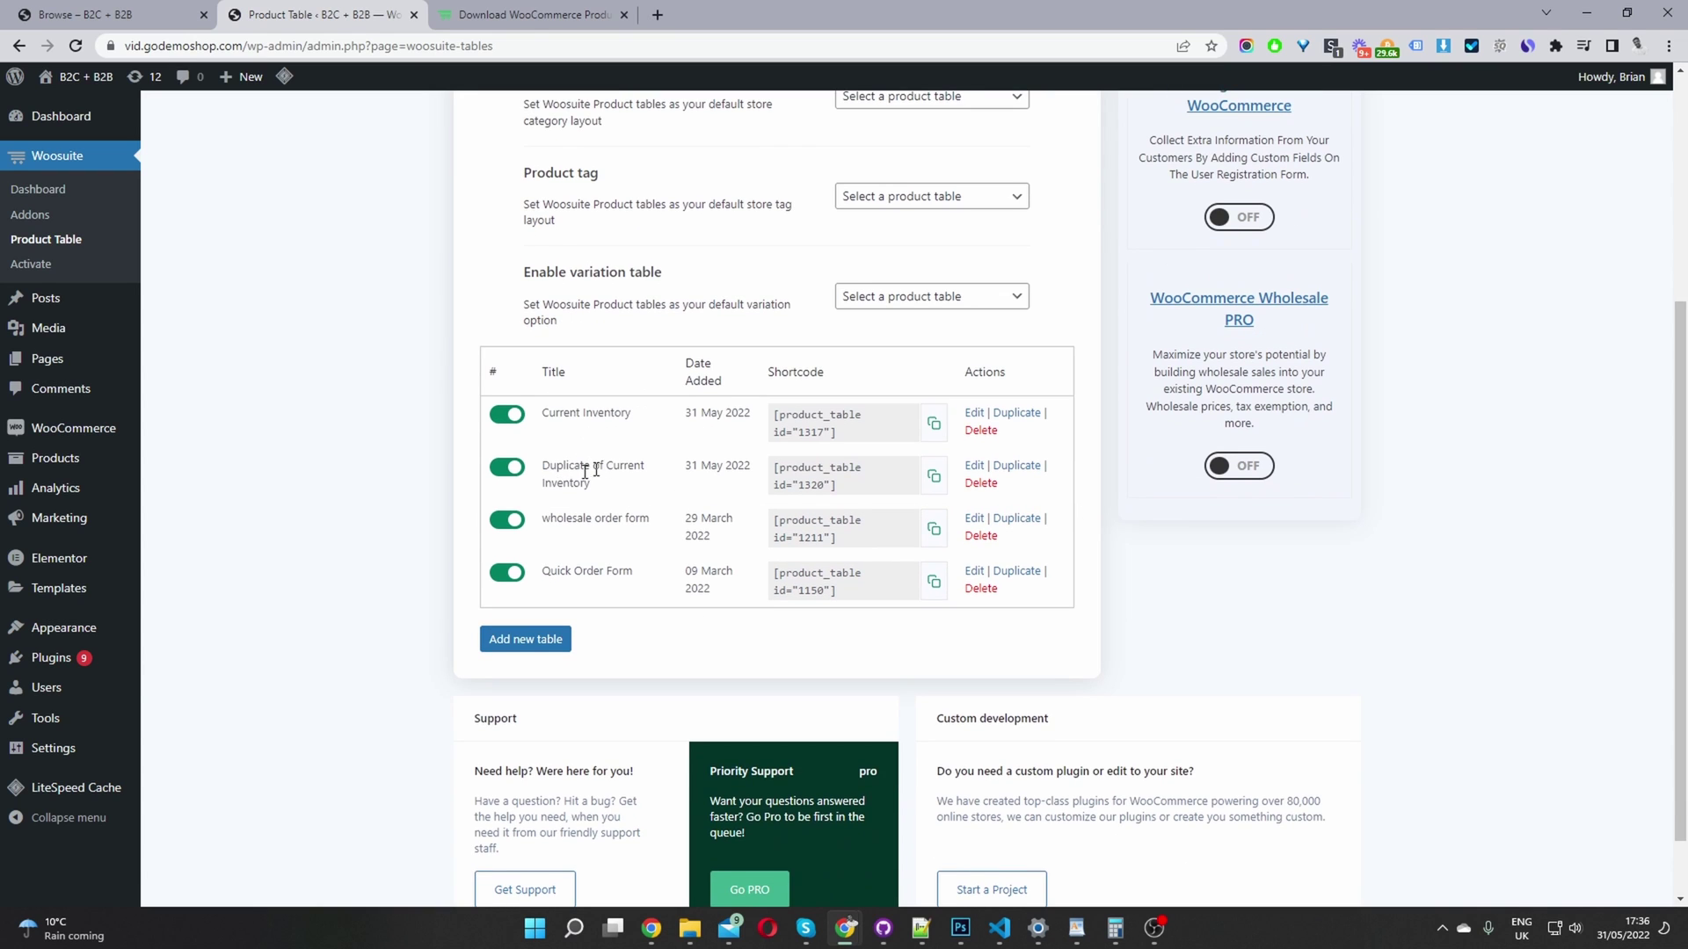
{"action": "left_click", "coordinate": [975, 468]}
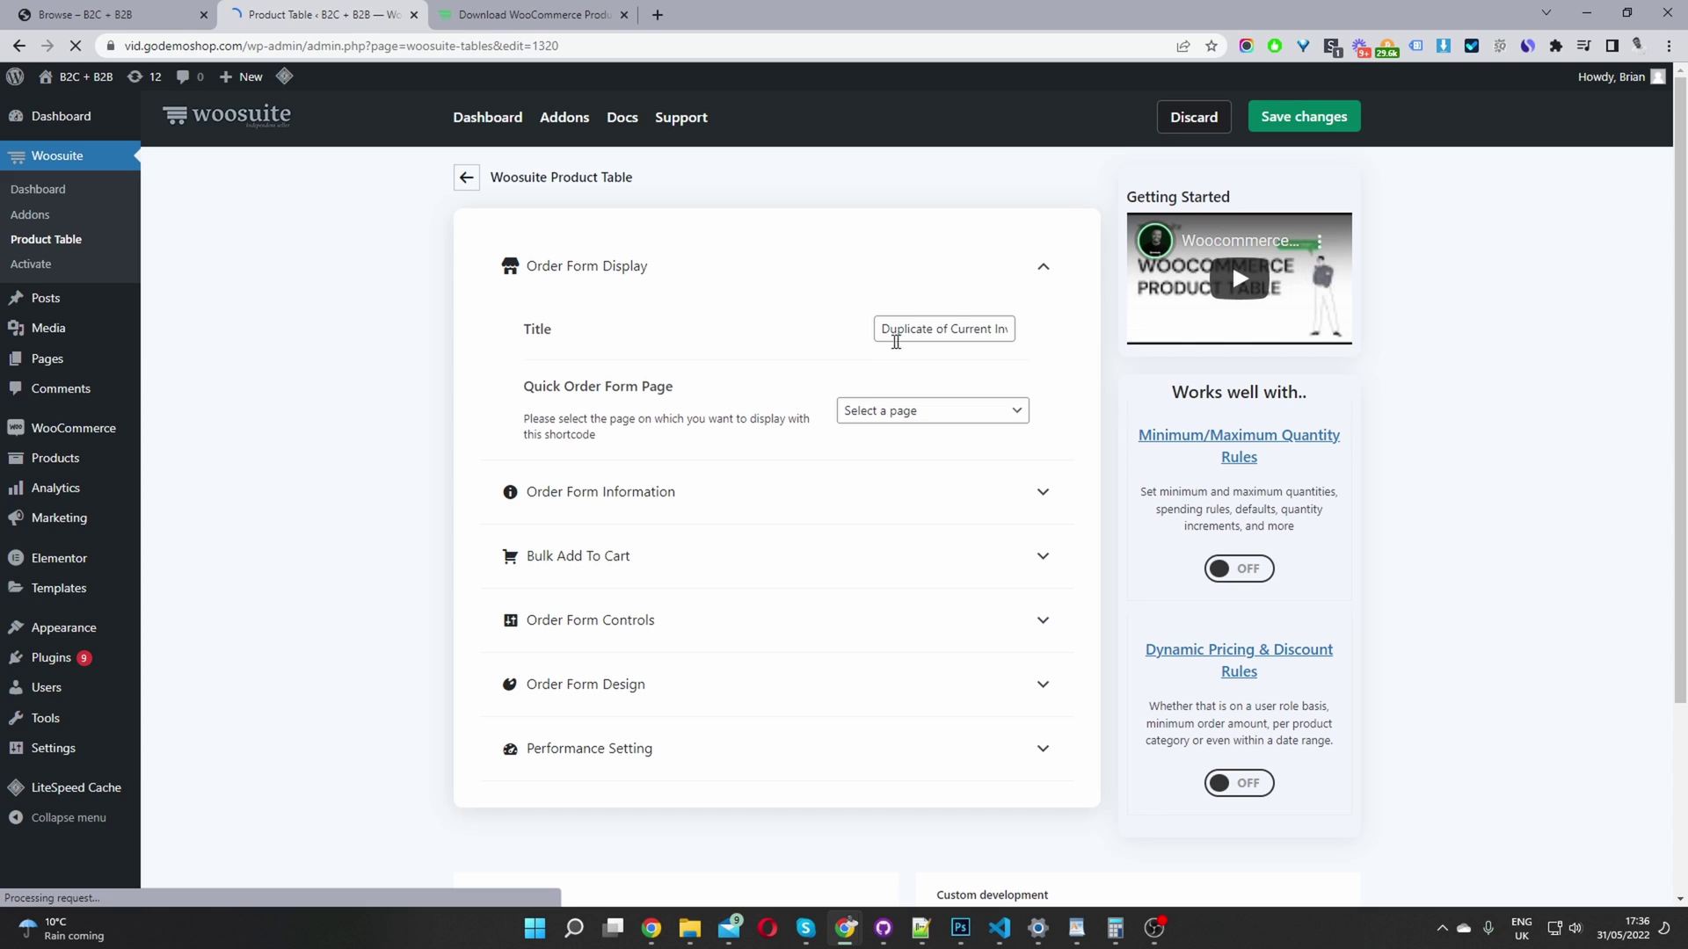
- Rename the duplicate table to 'Sold Inventory'
{"action": "left_click_drag", "start_coordinate": [996, 328], "coordinate": [848, 343]}
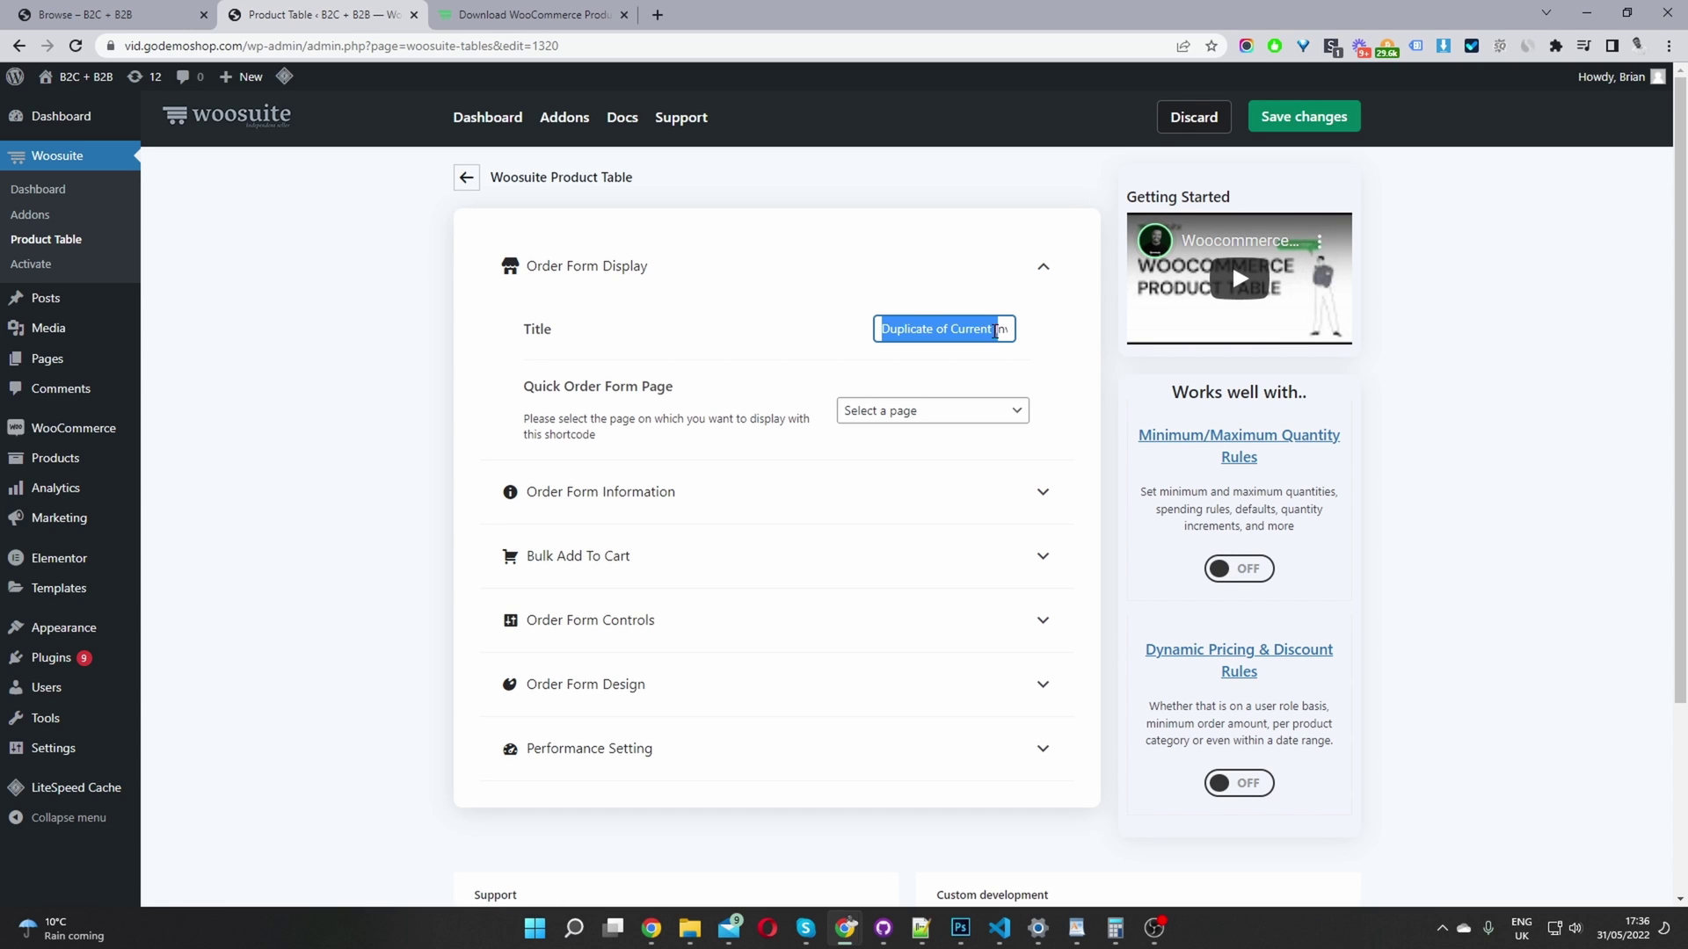
{"action": "left_click_drag", "start_coordinate": [997, 329], "coordinate": [875, 329]}
{"action": "type", "text": "Sold Inventory"}
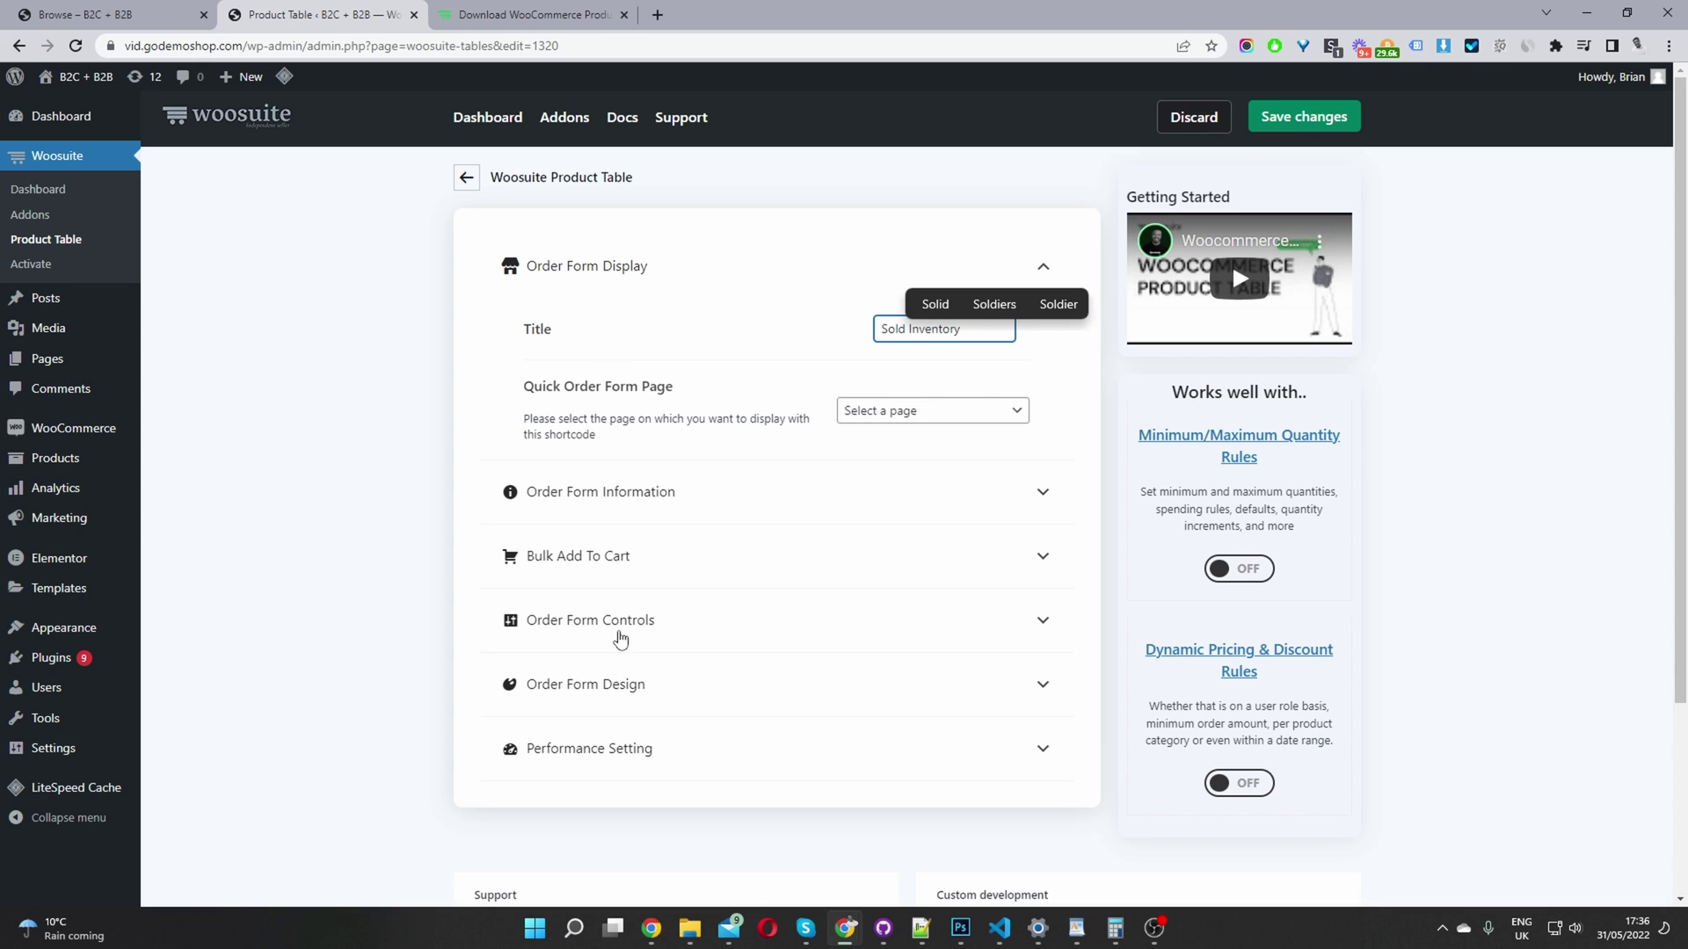
- Set the Stock Status rule to Out Of Stock, save, and view the storefront Browse page
{"action": "left_click", "coordinate": [626, 624]}
{"action": "scroll", "coordinate": [626, 584], "scroll_direction": "down", "scroll_amount": 3}
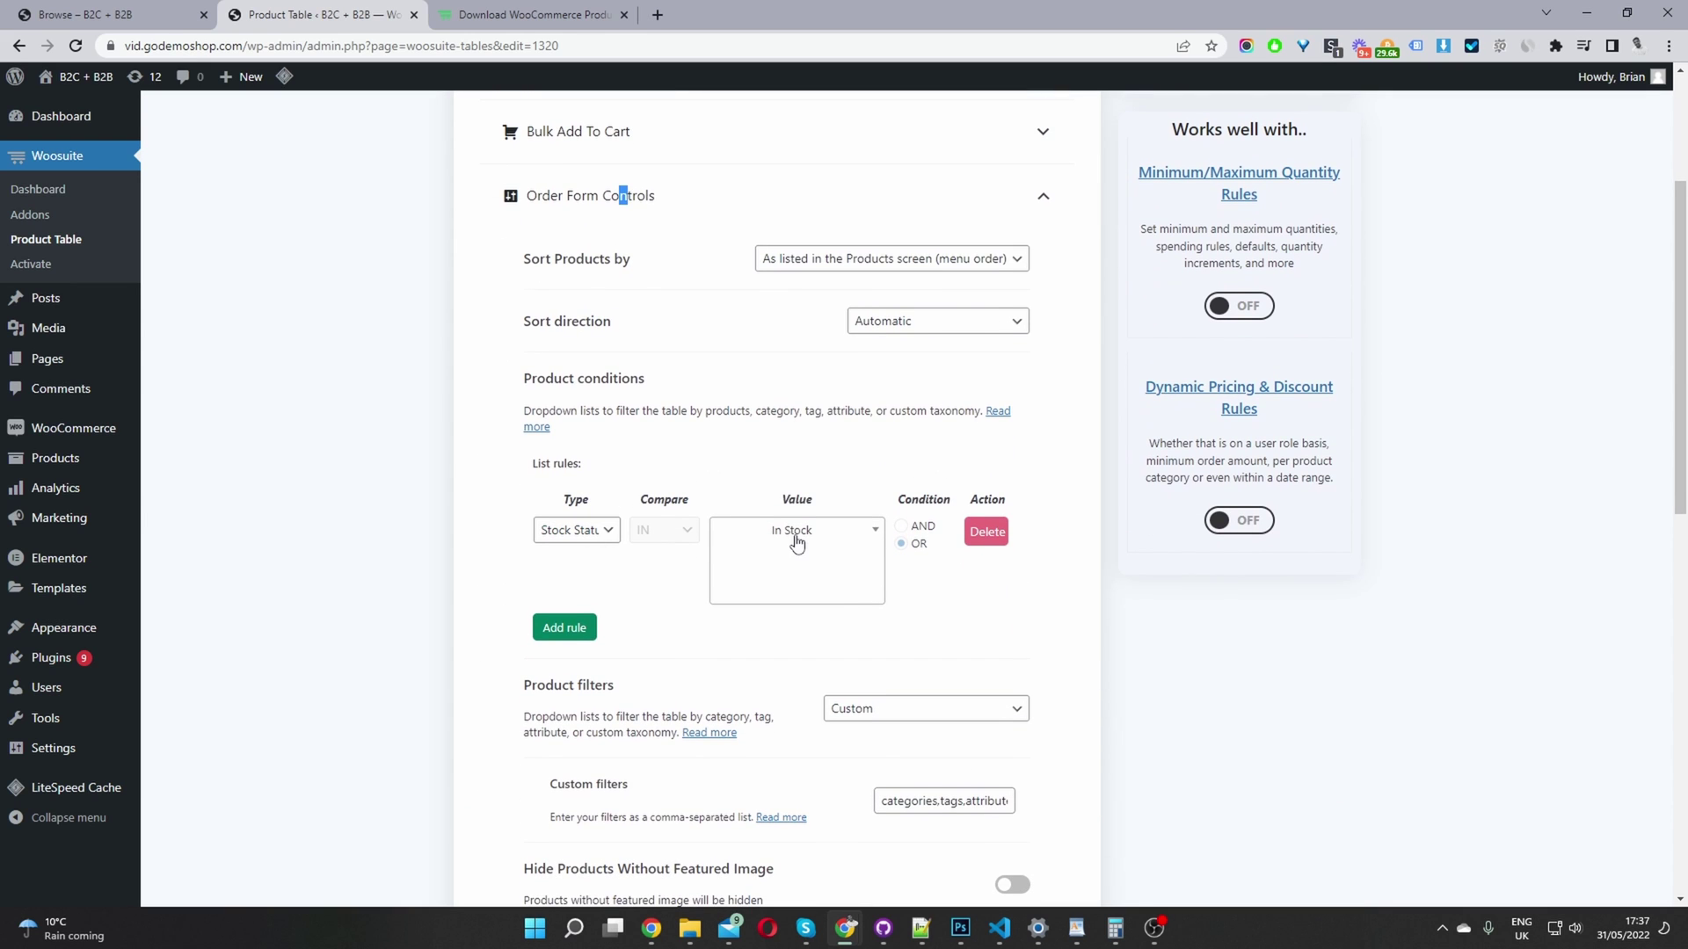
{"action": "left_click", "coordinate": [796, 536]}
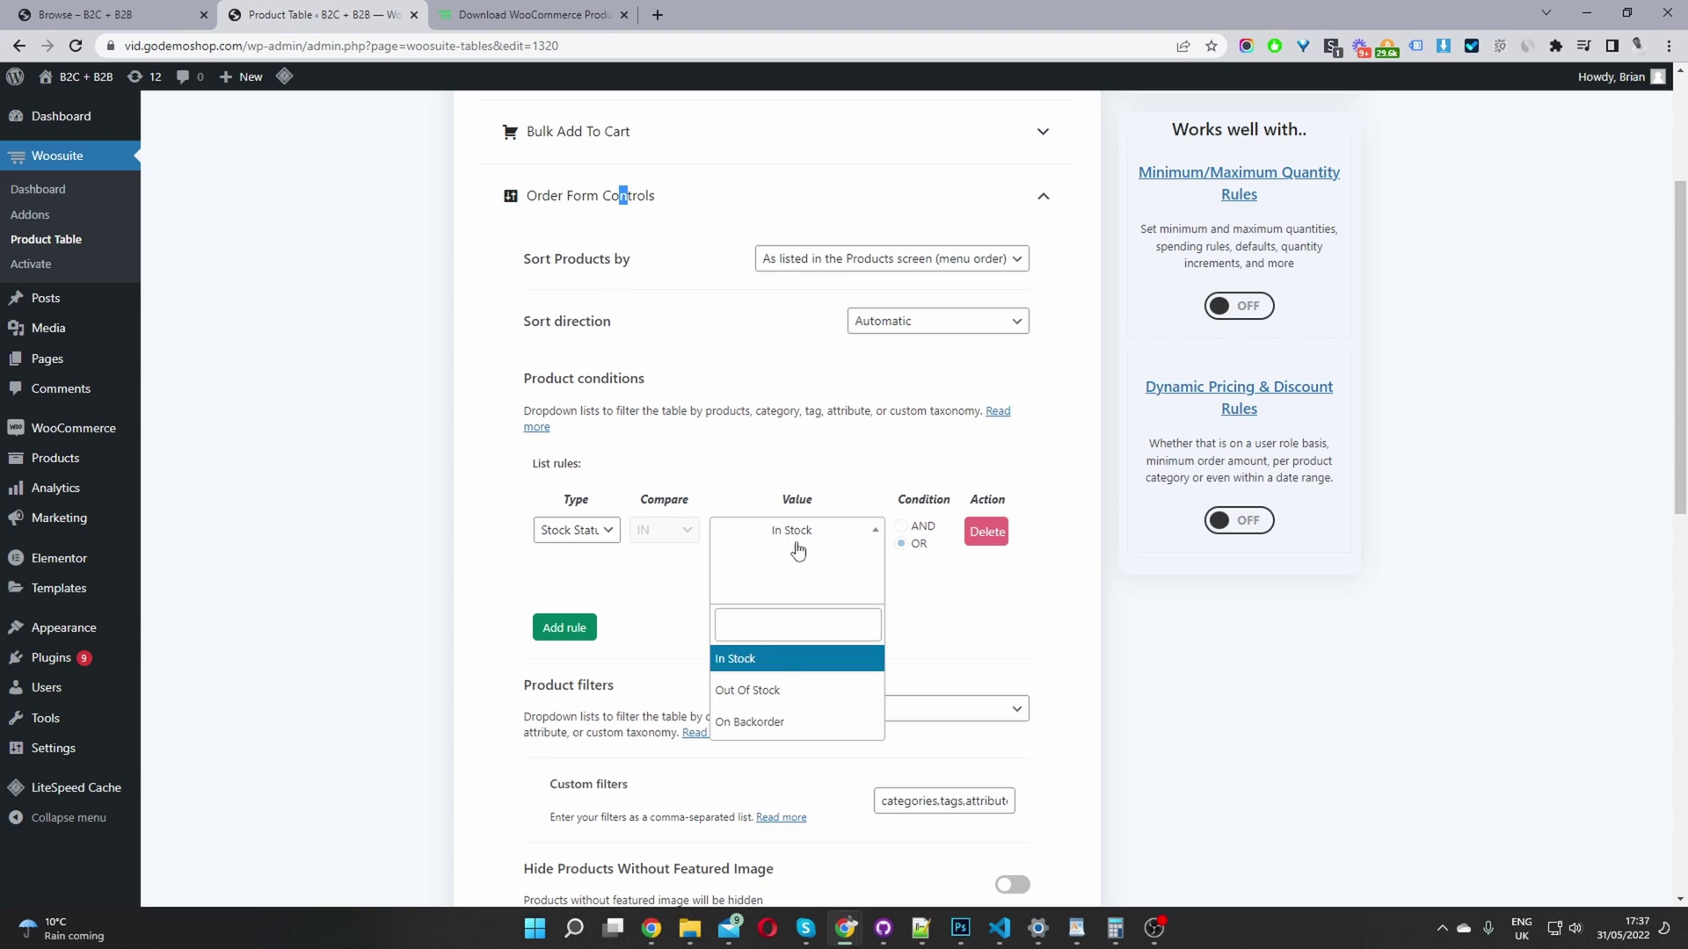
{"action": "left_click", "coordinate": [779, 691]}
{"action": "scroll", "coordinate": [1051, 606], "scroll_direction": "up", "scroll_amount": 3}
{"action": "left_click", "coordinate": [1306, 121]}
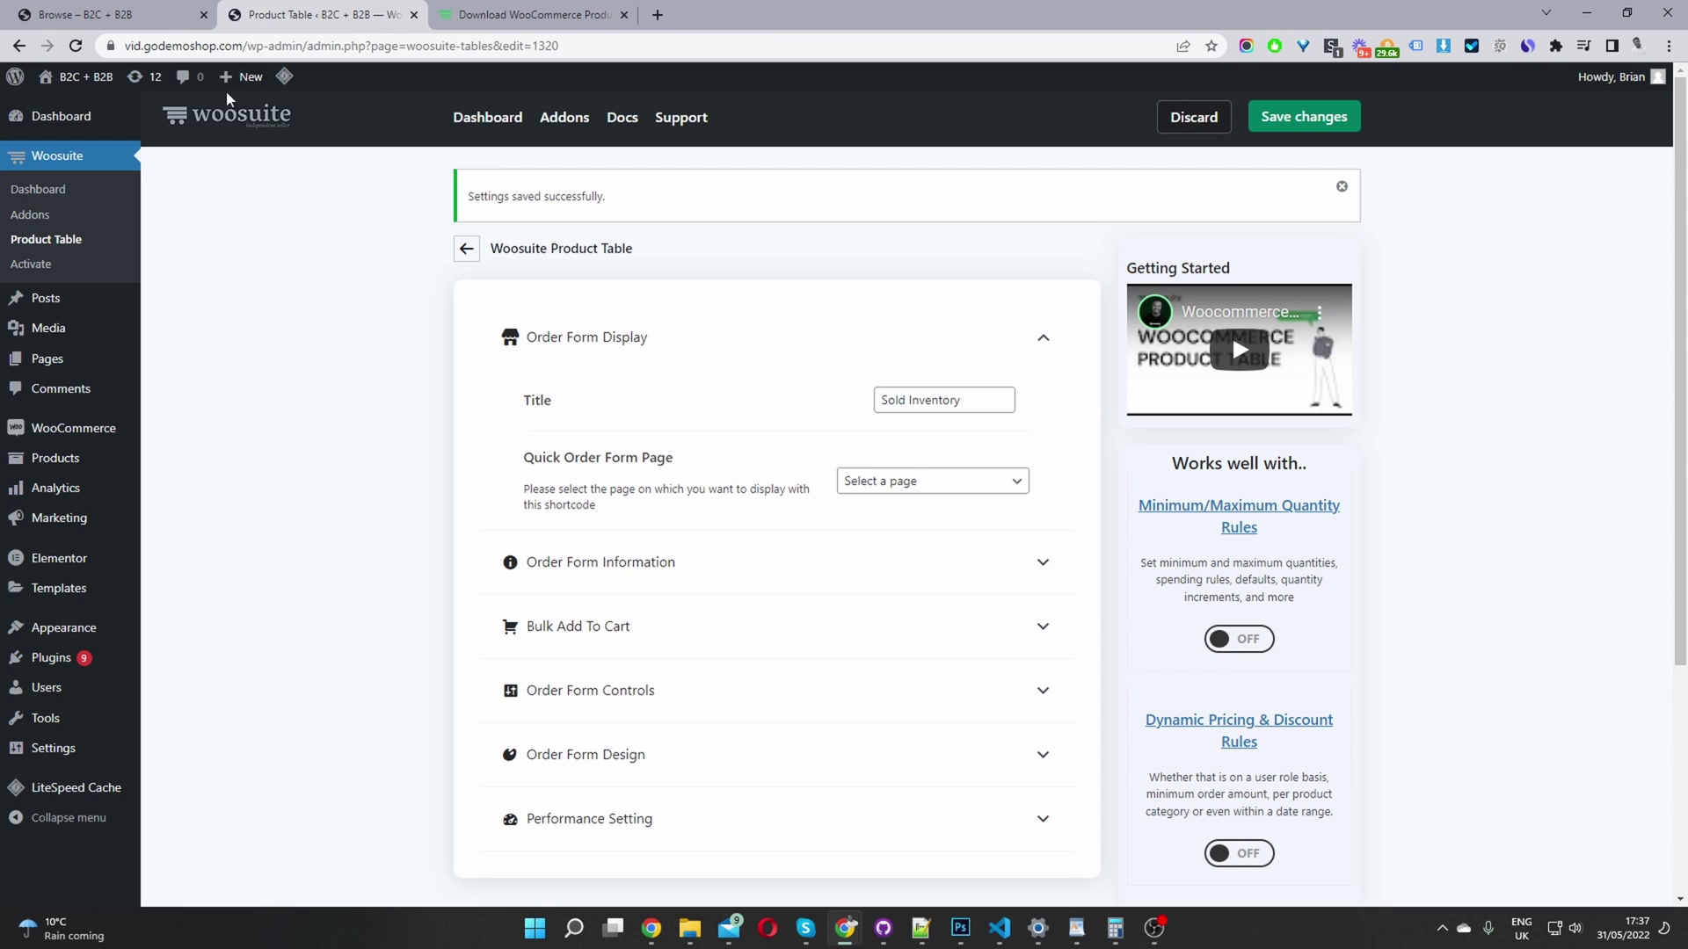
{"action": "mouse_move", "coordinate": [88, 365]}
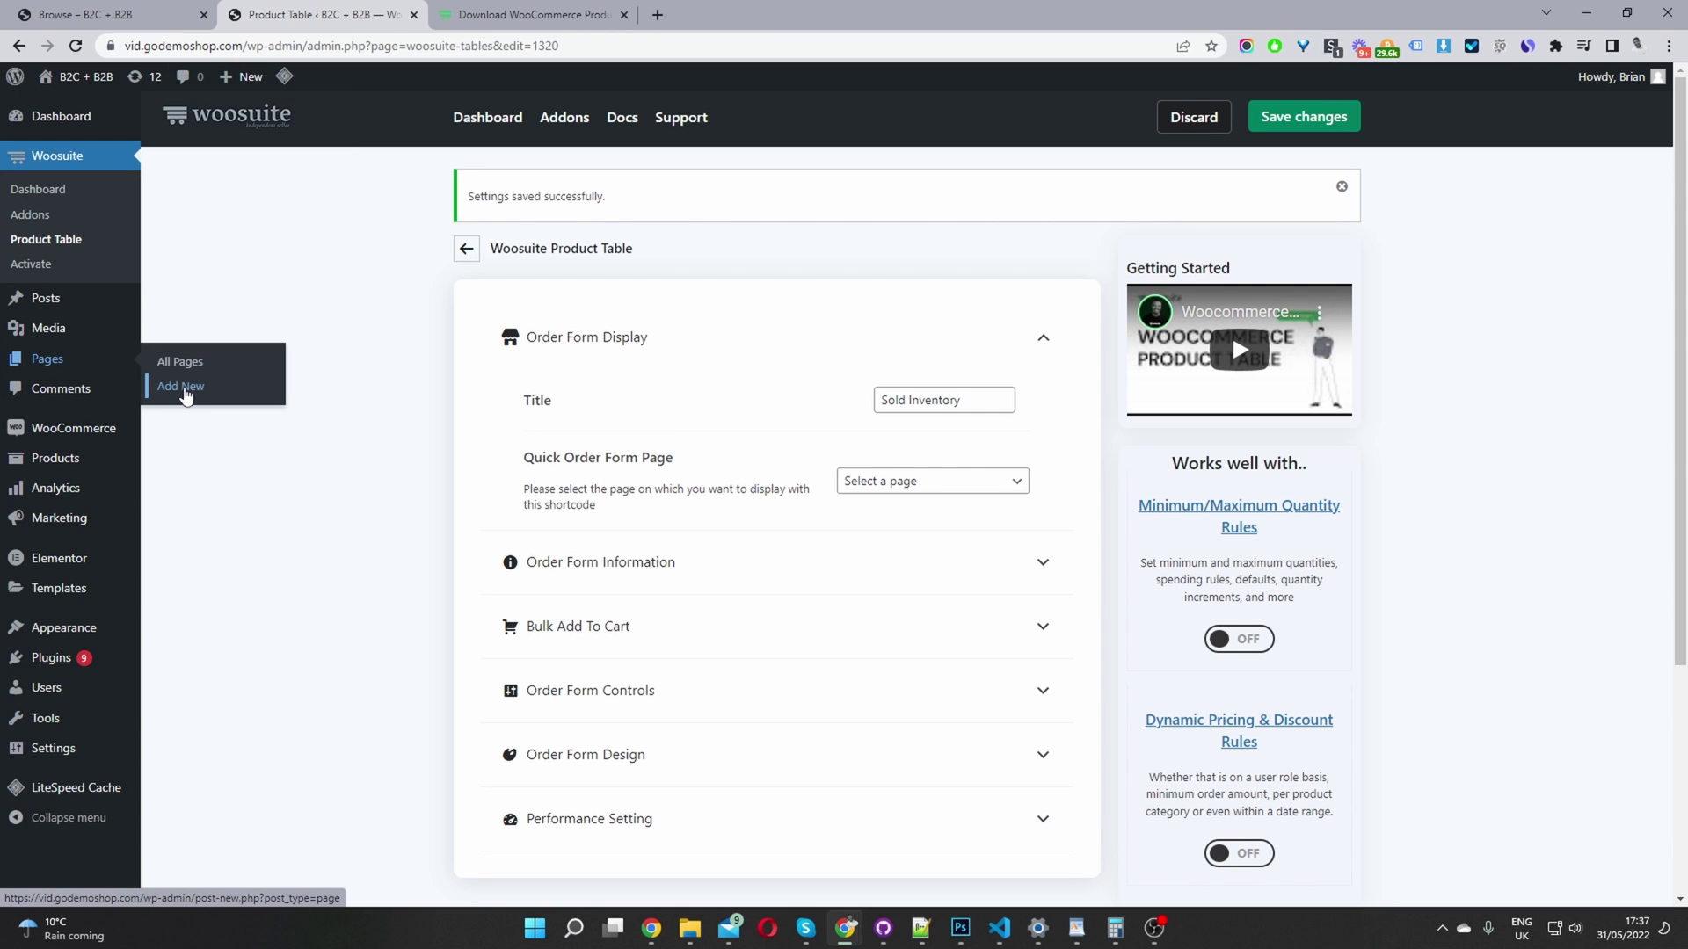
{"action": "left_click", "coordinate": [164, 27]}
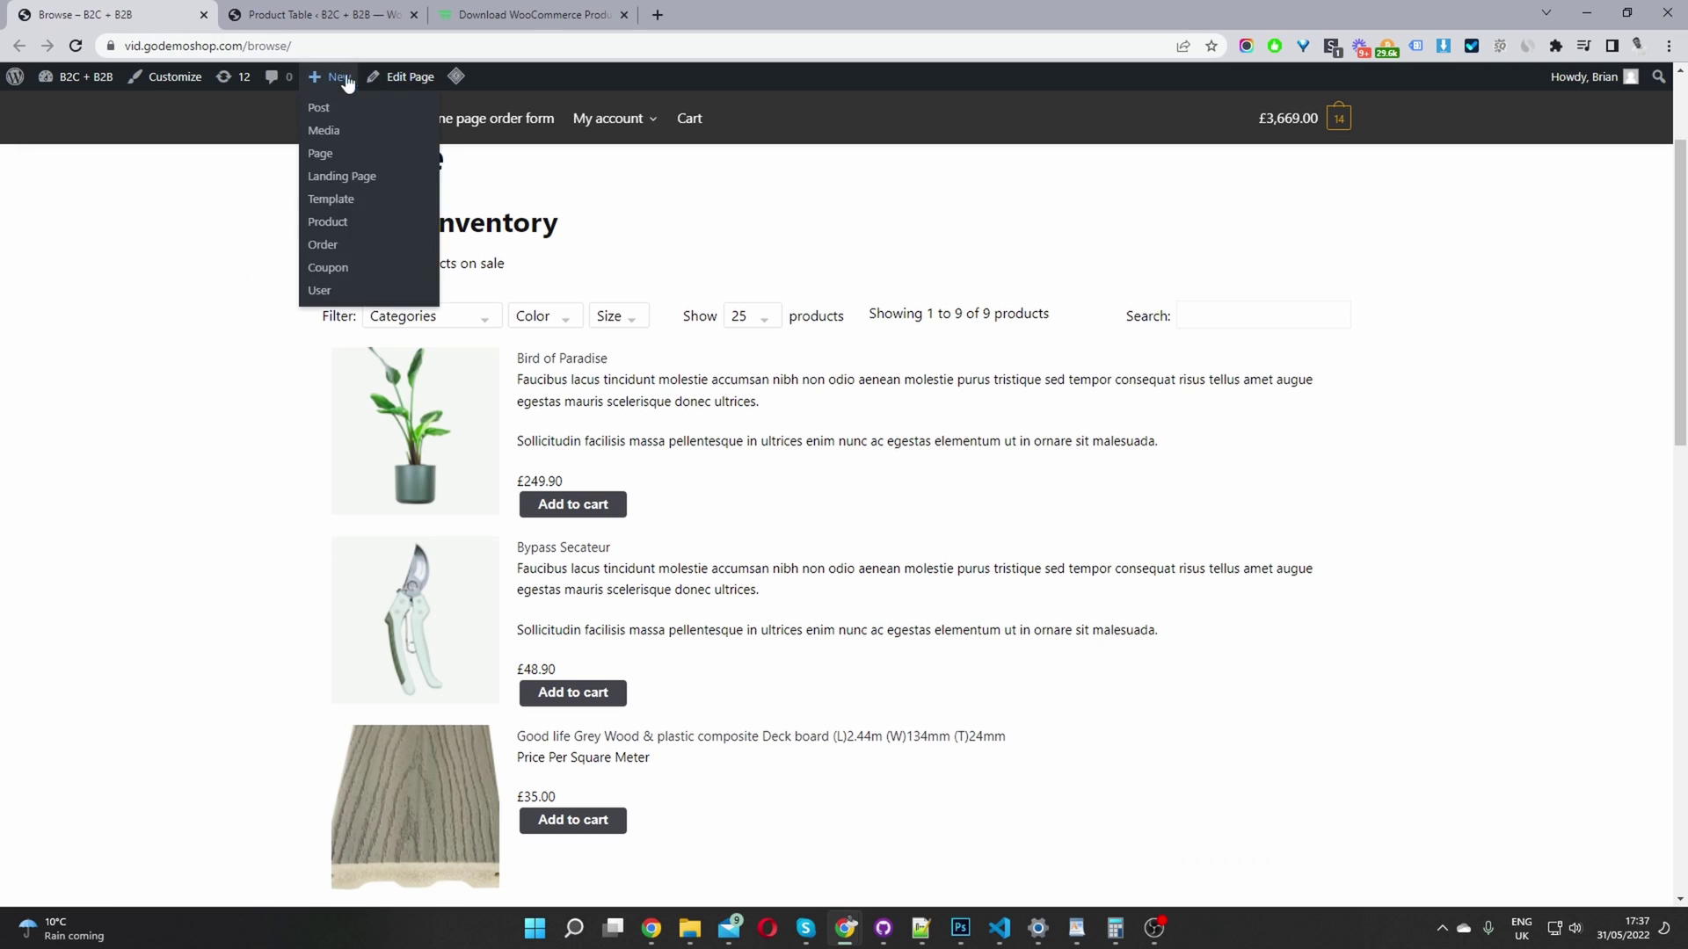
- Open the Browse page in the editor and check its title and Current inventory heading, then return to settings
{"action": "left_click", "coordinate": [391, 77]}
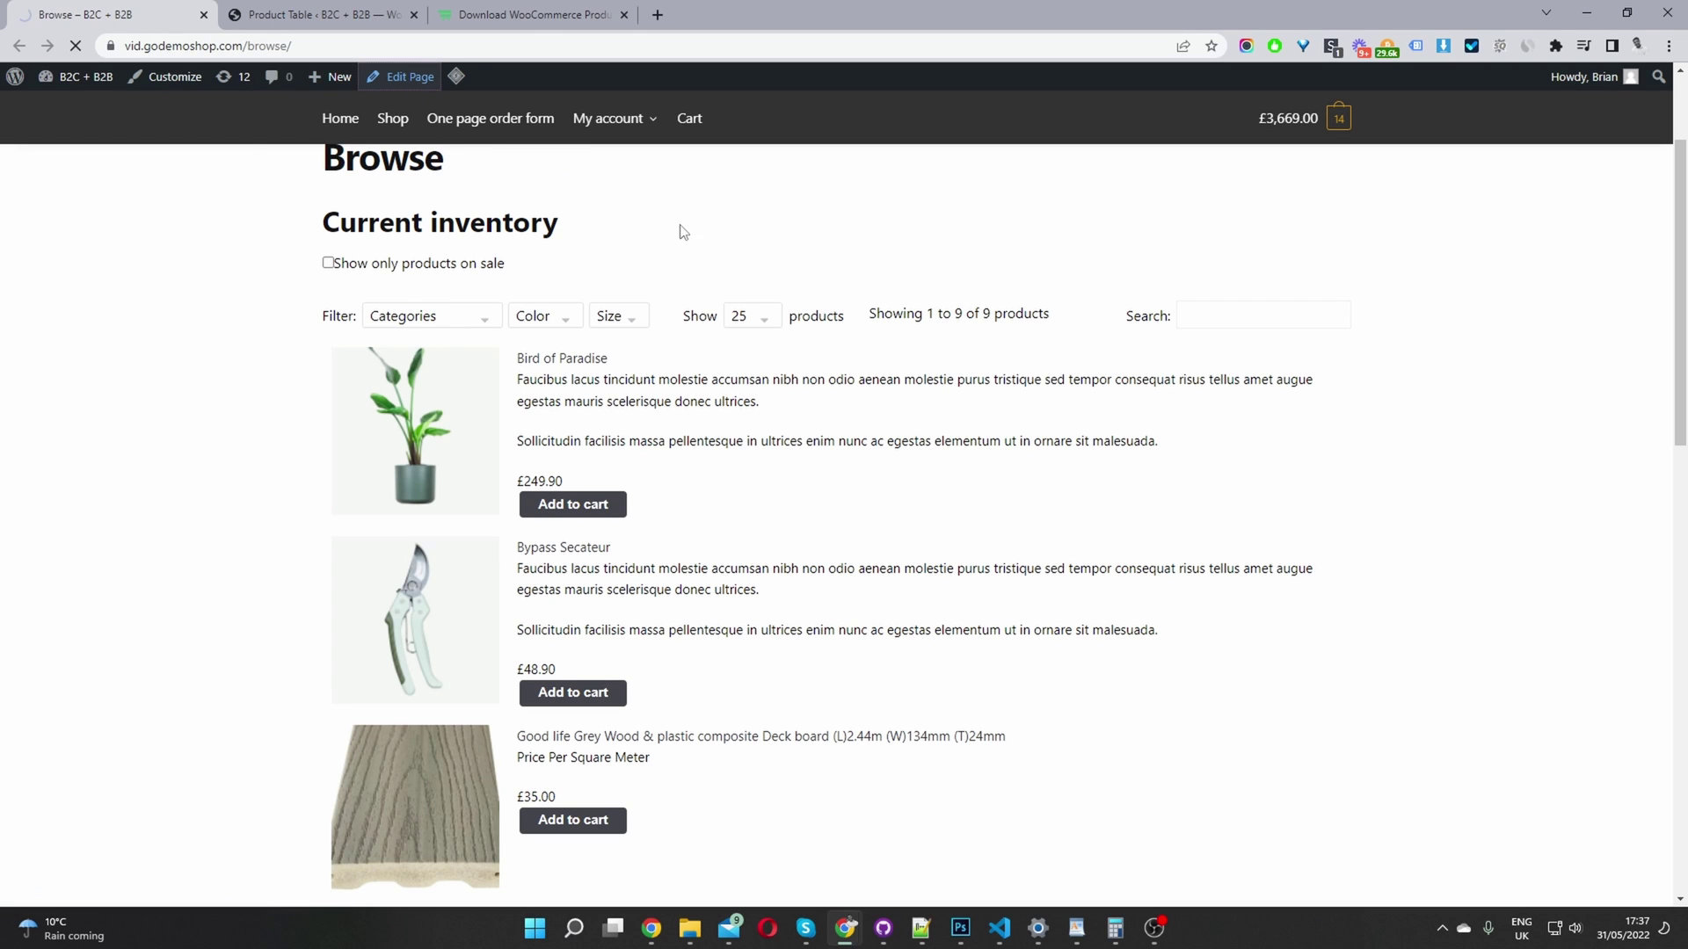
{"action": "left_click_drag", "start_coordinate": [504, 215], "coordinate": [334, 215]}
{"action": "left_click", "coordinate": [334, 215]}
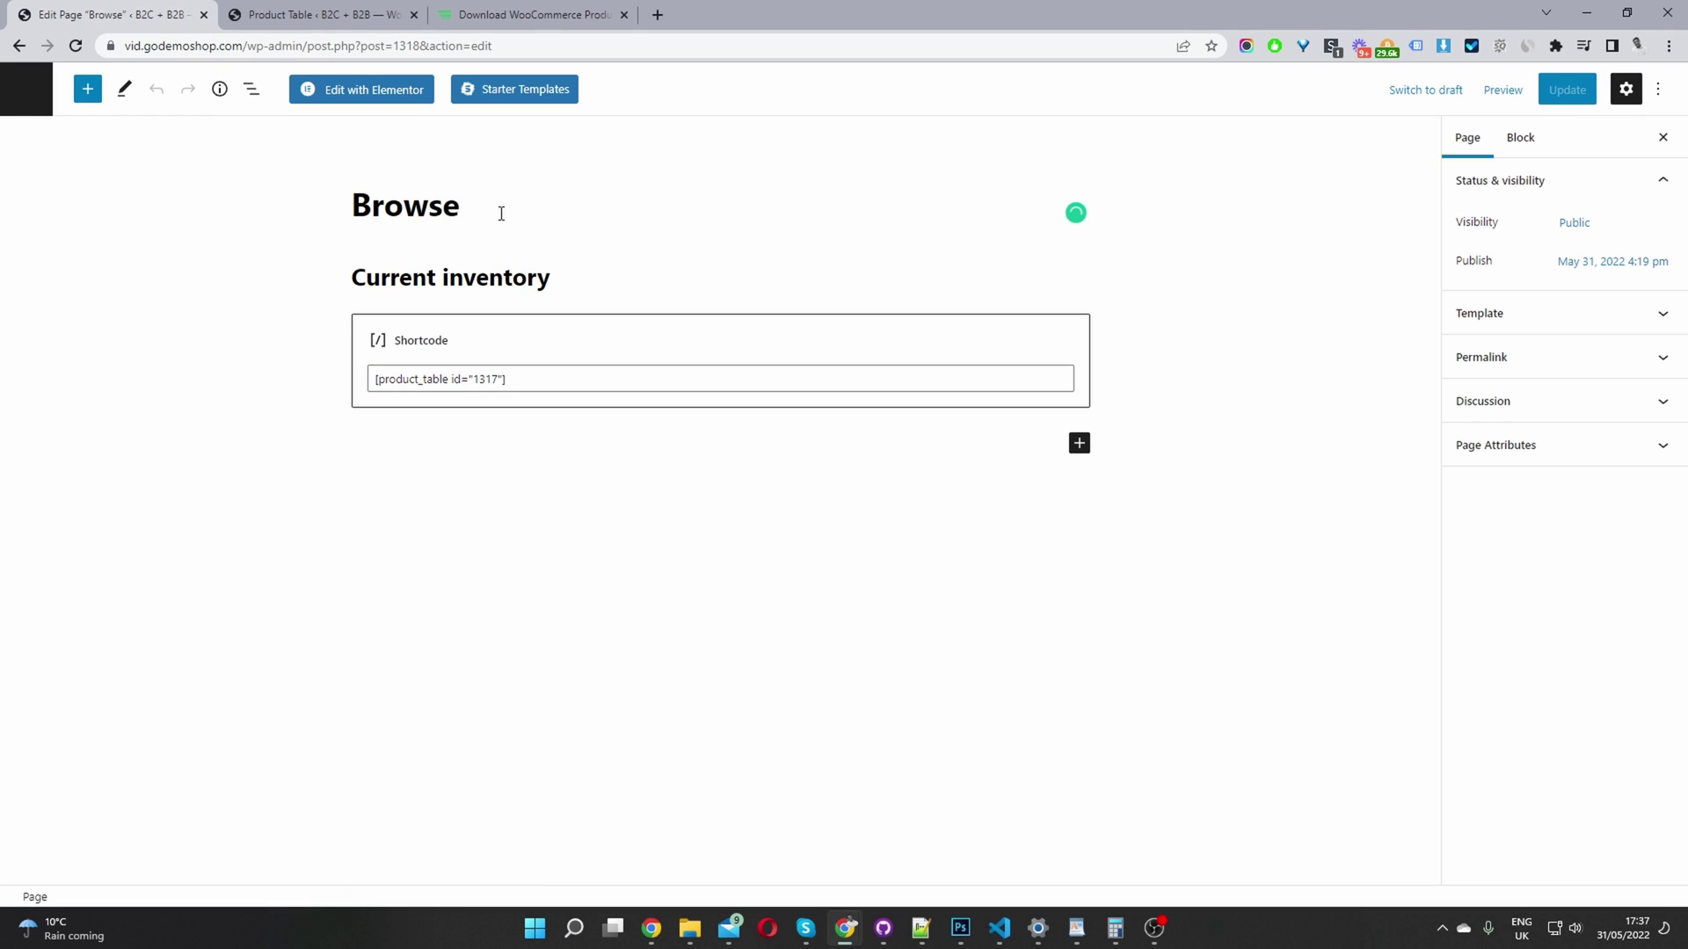
{"action": "left_click_drag", "start_coordinate": [501, 212], "coordinate": [375, 209]}
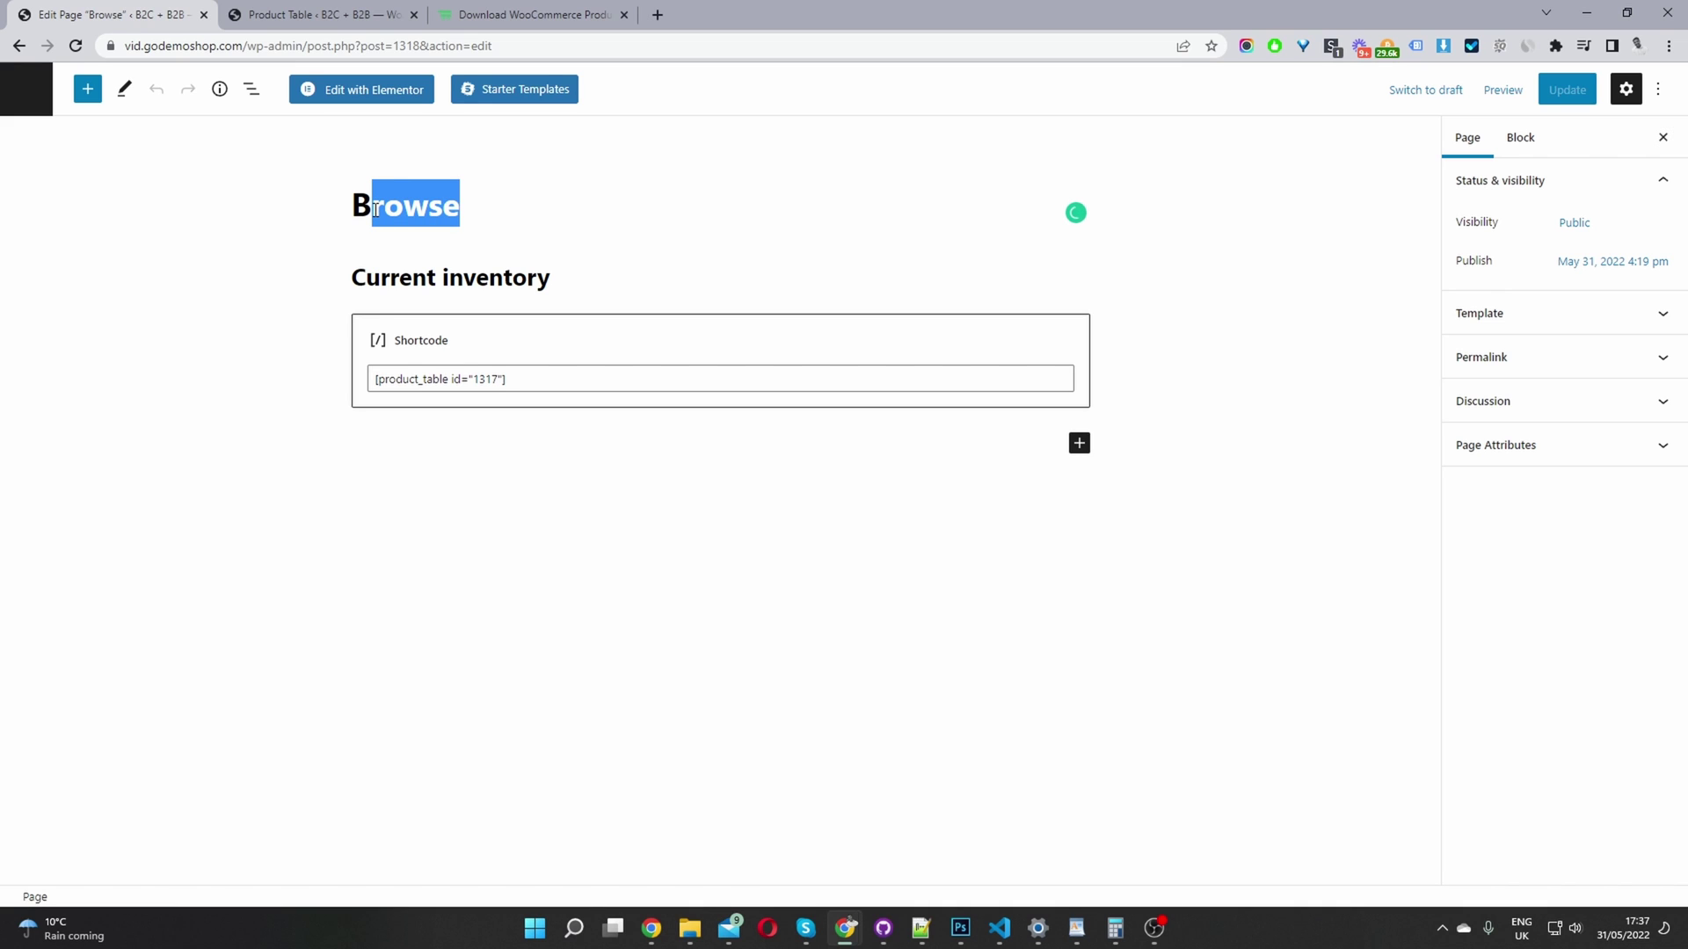
{"action": "left_click_drag", "start_coordinate": [552, 278], "coordinate": [385, 281]}
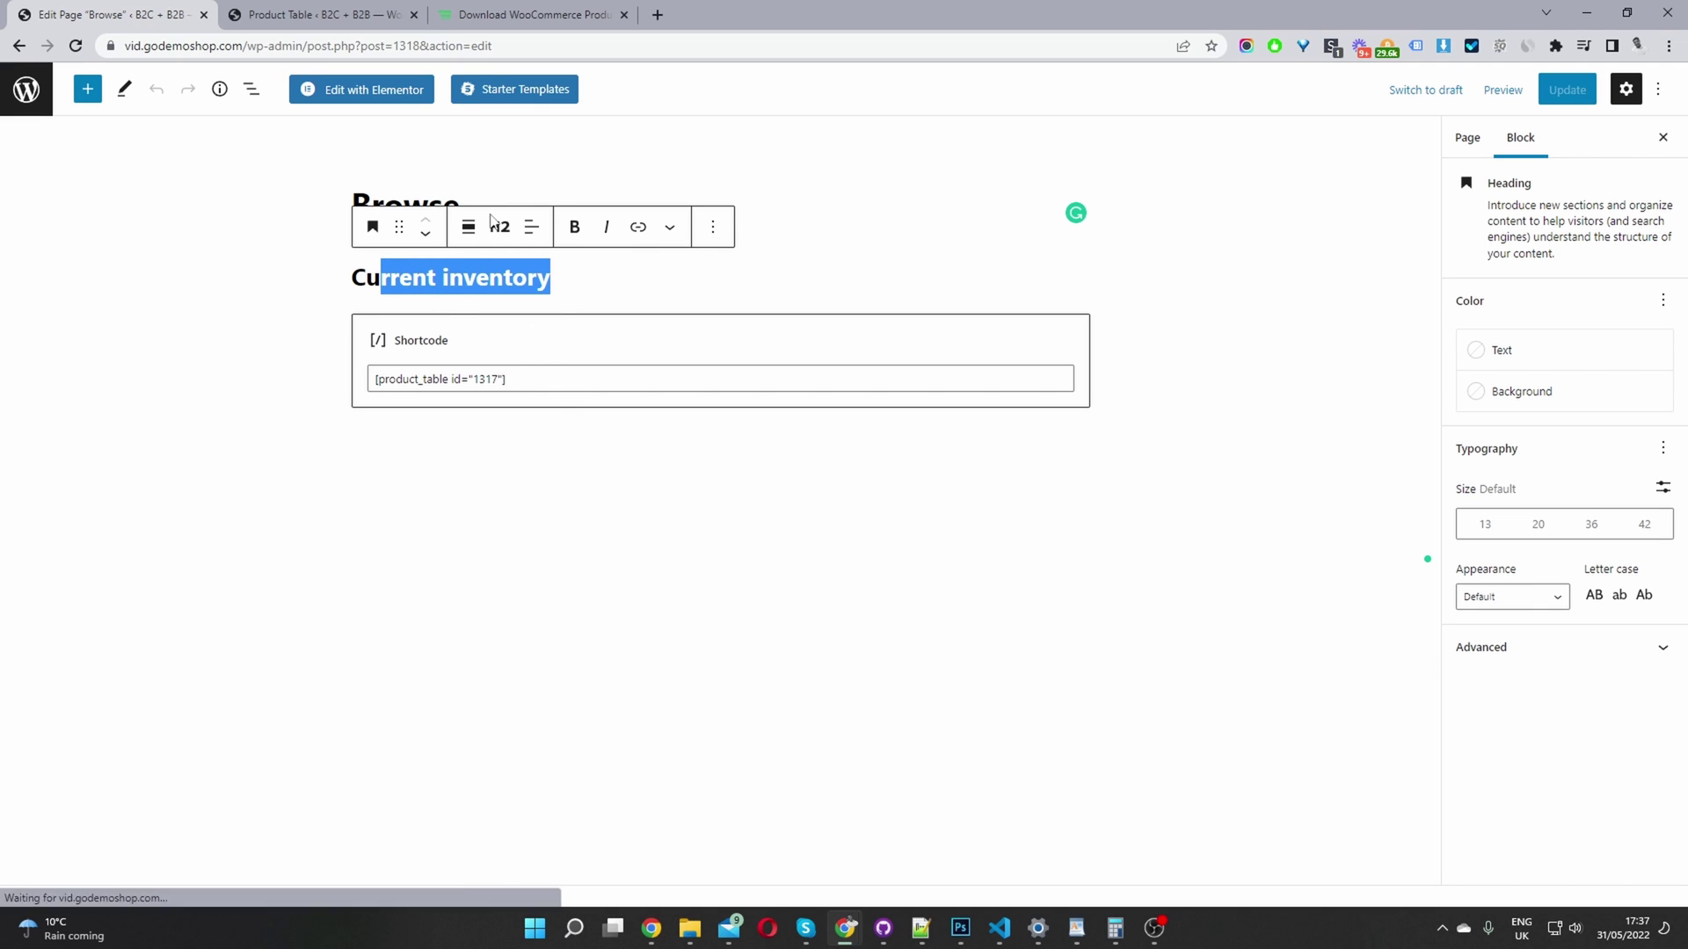
{"action": "left_click", "coordinate": [358, 22]}
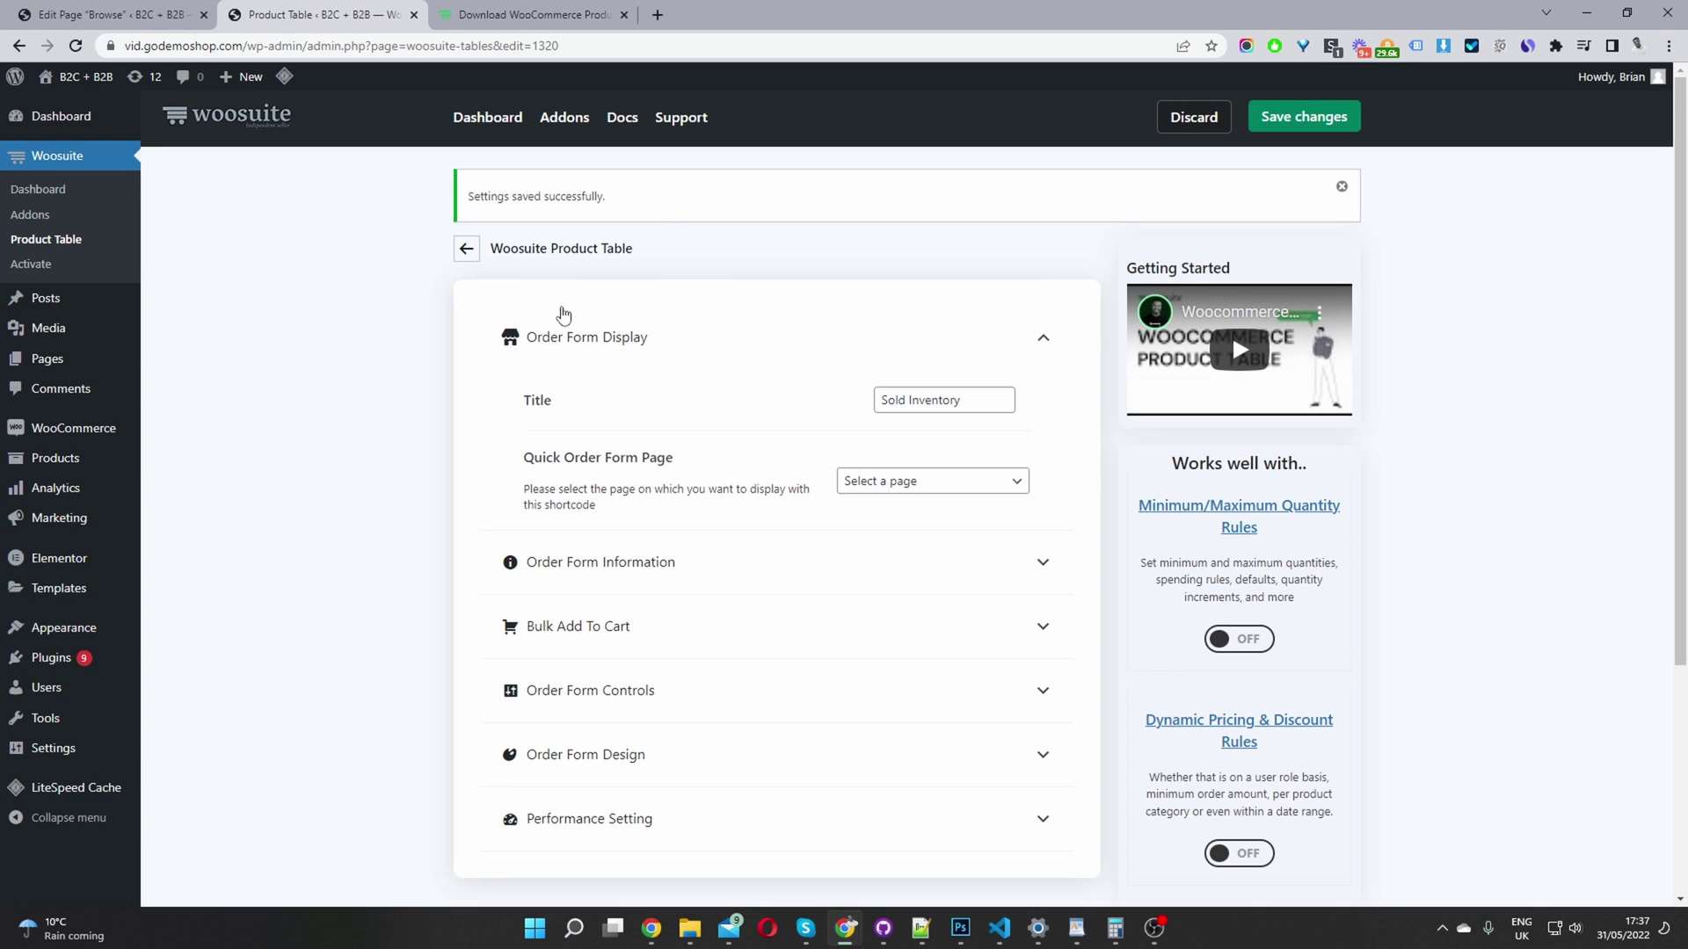
- Copy the Current Inventory table's 1317 shortcode and paste it over the Browse page's shortcode block
{"action": "left_click", "coordinate": [466, 248]}
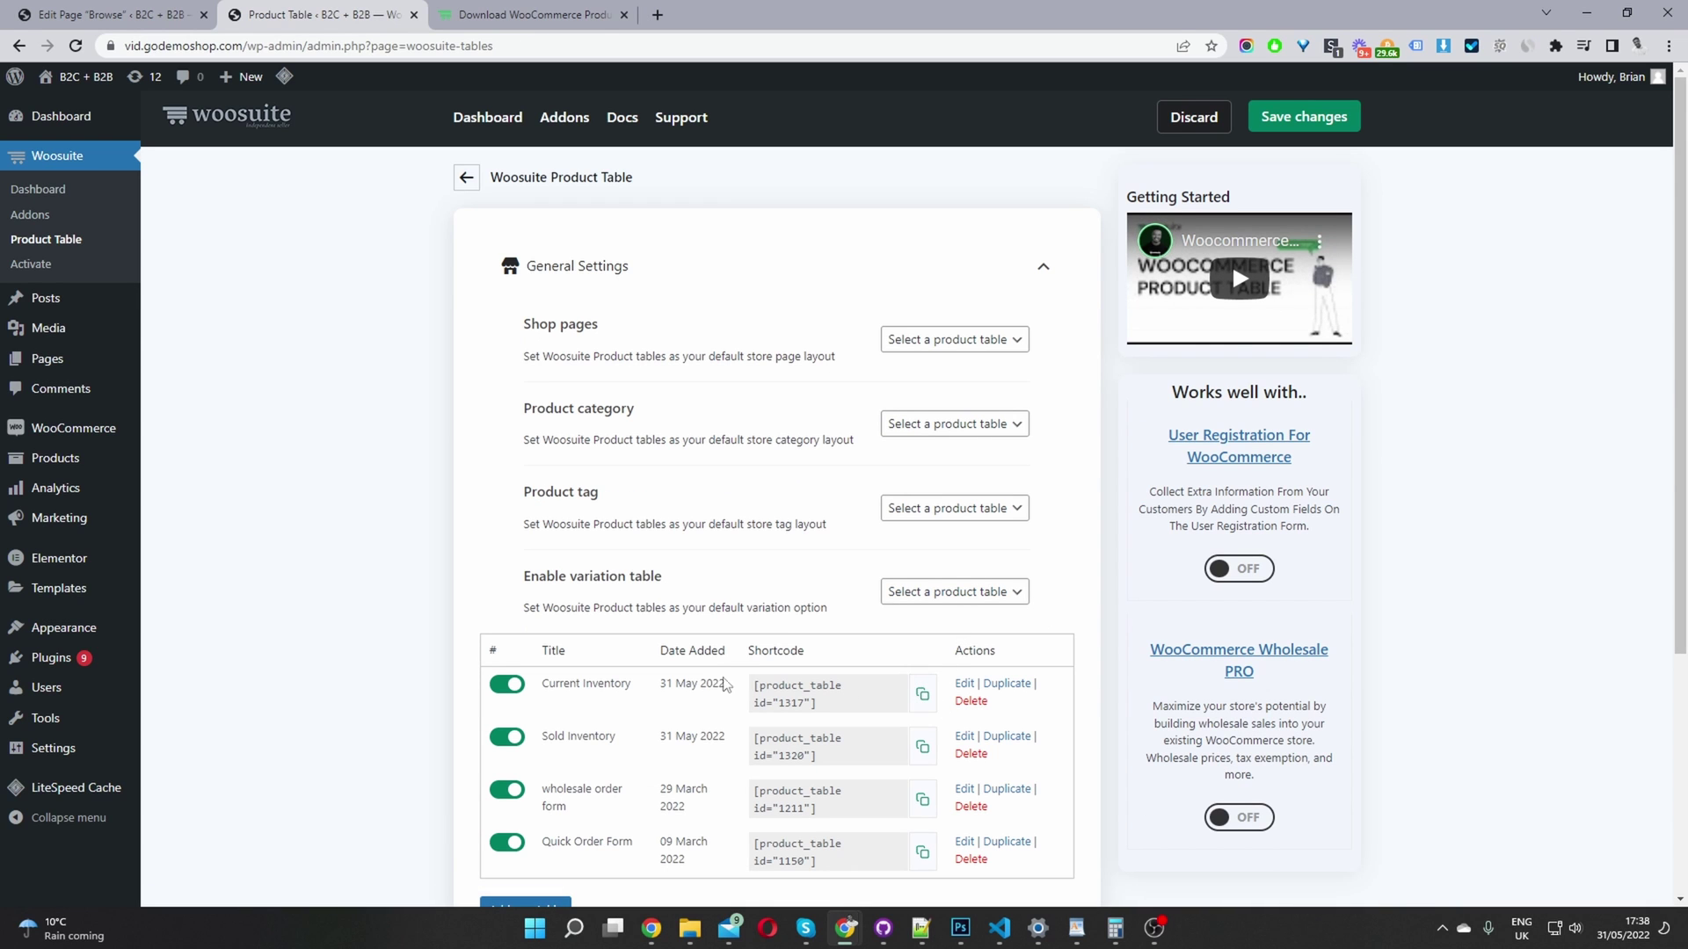
{"action": "left_click", "coordinate": [922, 694]}
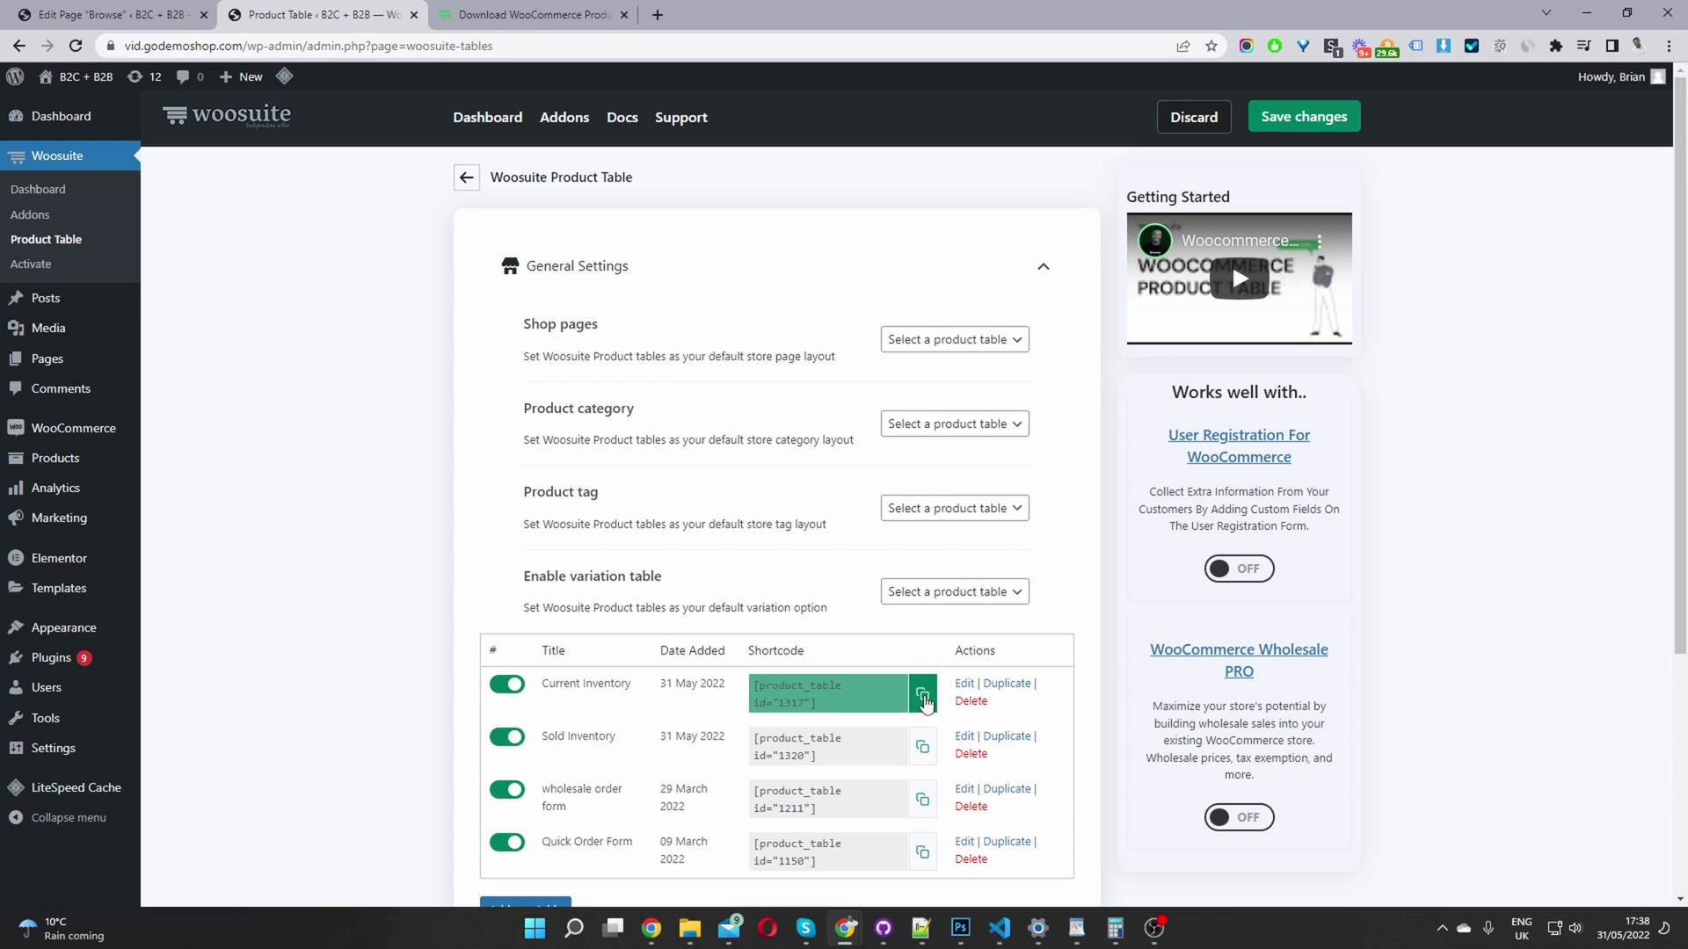
{"action": "left_click", "coordinate": [132, 14]}
{"action": "left_click_drag", "start_coordinate": [510, 380], "coordinate": [383, 373]}
{"action": "key", "text": "ctrl+v"}
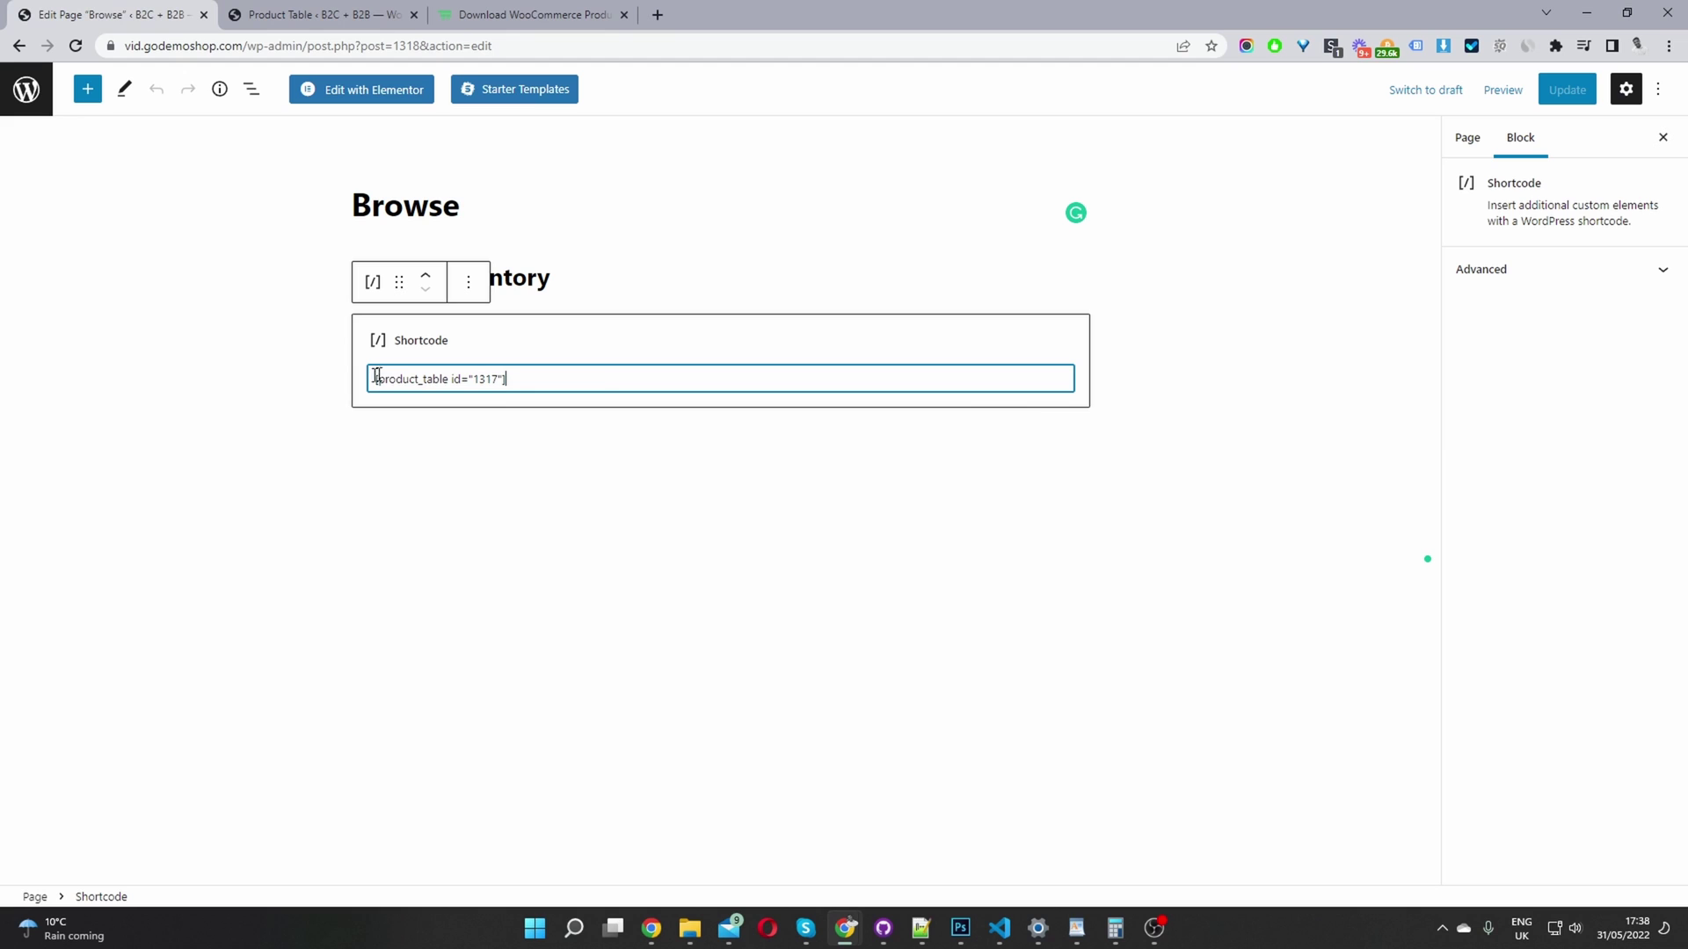
{"action": "left_click", "coordinate": [1128, 487]}
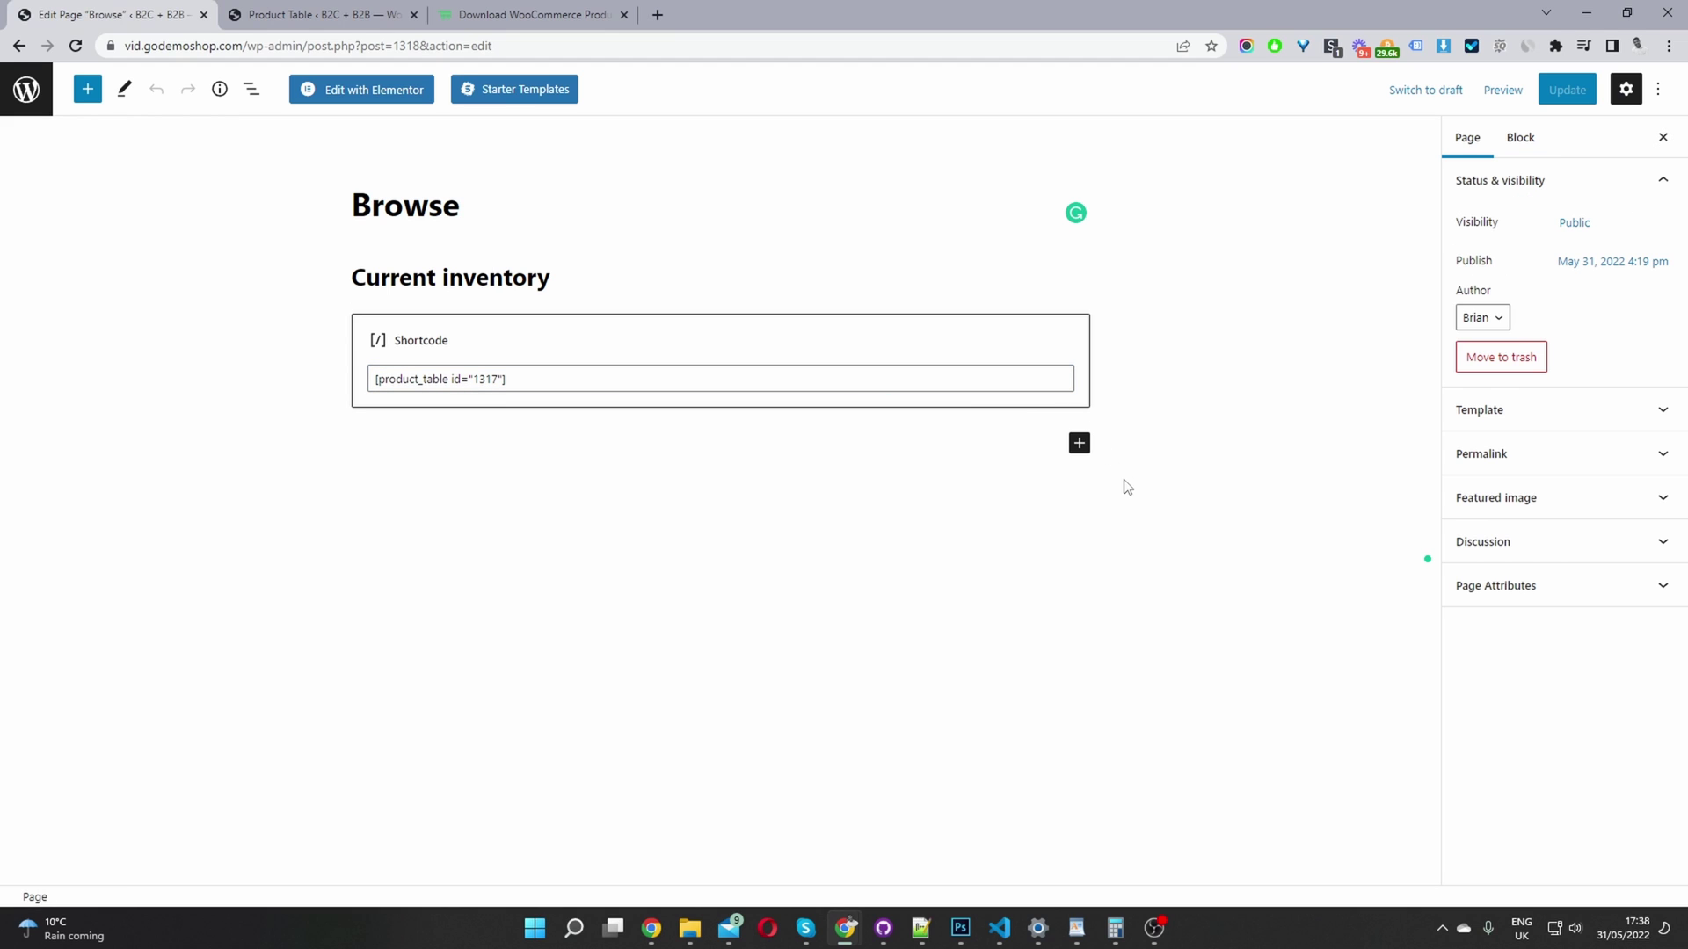
{"action": "left_click", "coordinate": [1079, 443]}
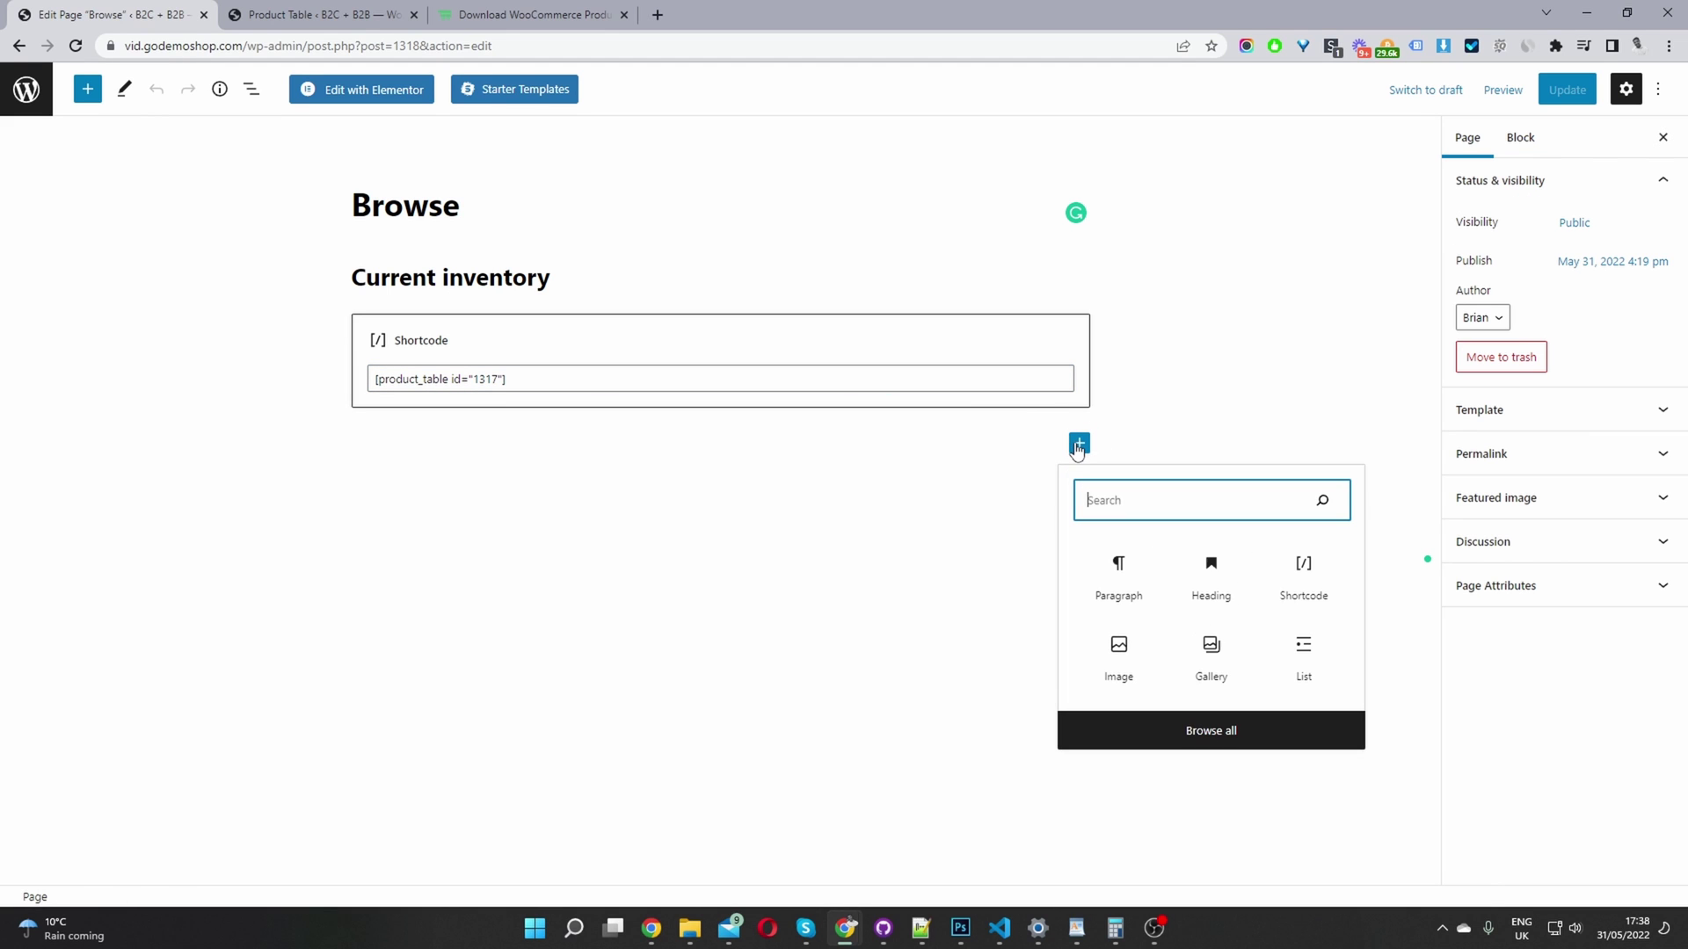
- Add a 'Previously Sold' heading below the Current inventory shortcode
{"action": "left_click", "coordinate": [1192, 596]}
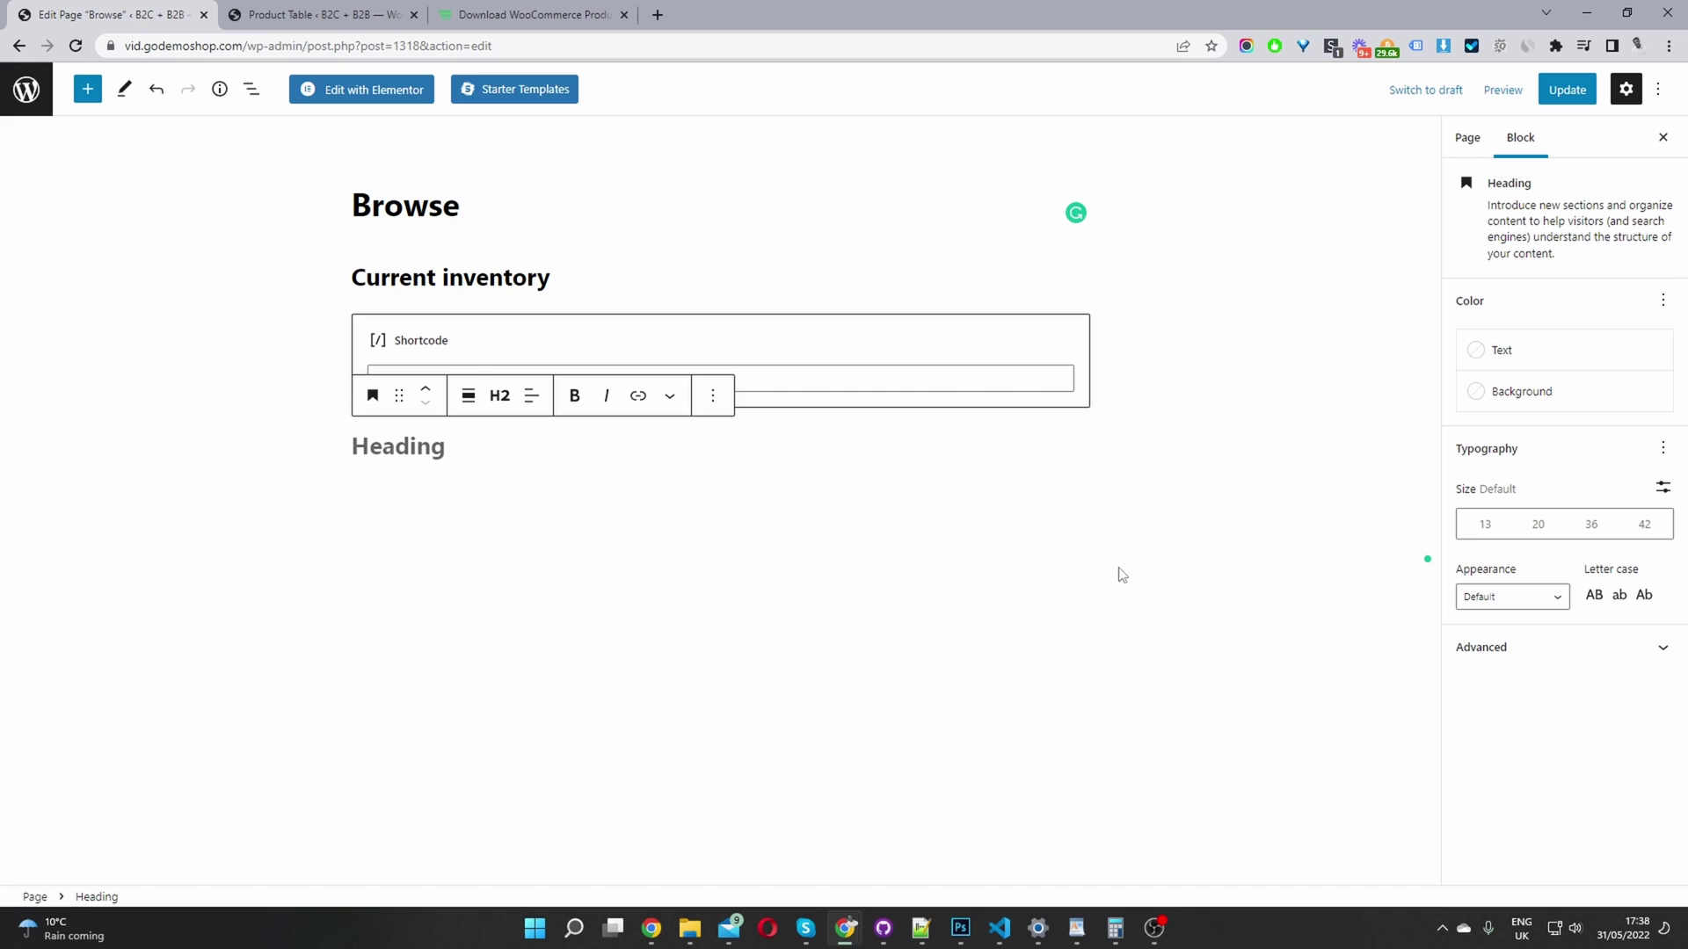
{"action": "type", "text": "Prev"}
{"action": "left_click", "coordinate": [532, 413]}
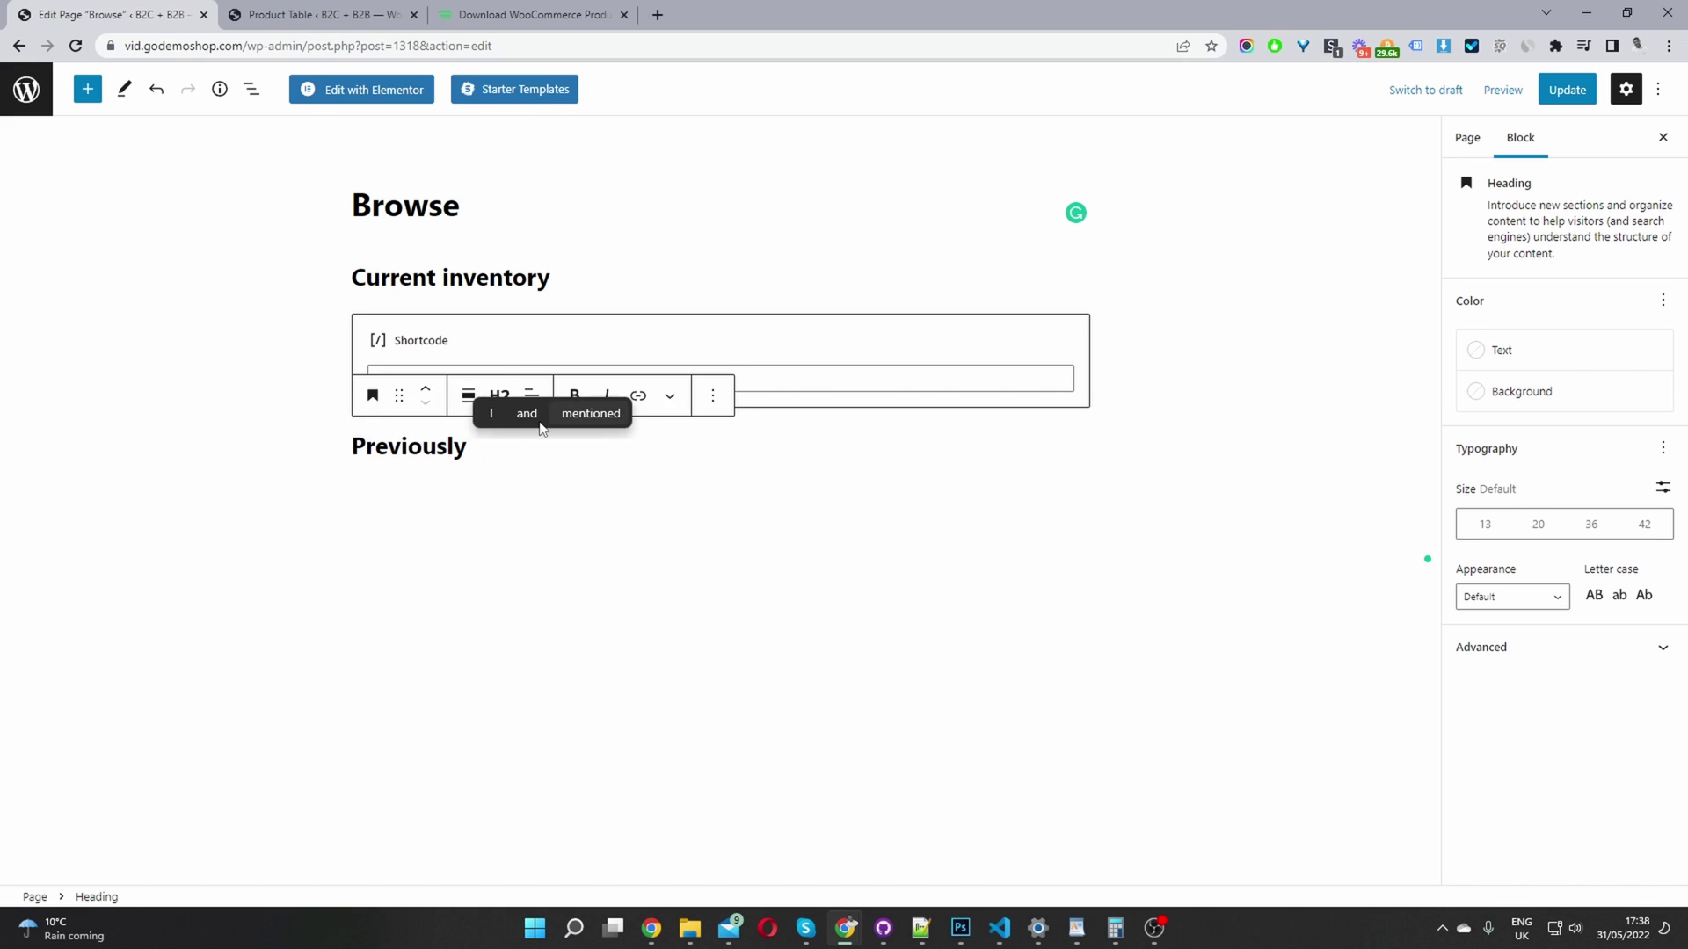
{"action": "type", "text": "Sold"}
{"action": "key", "text": "Return"}
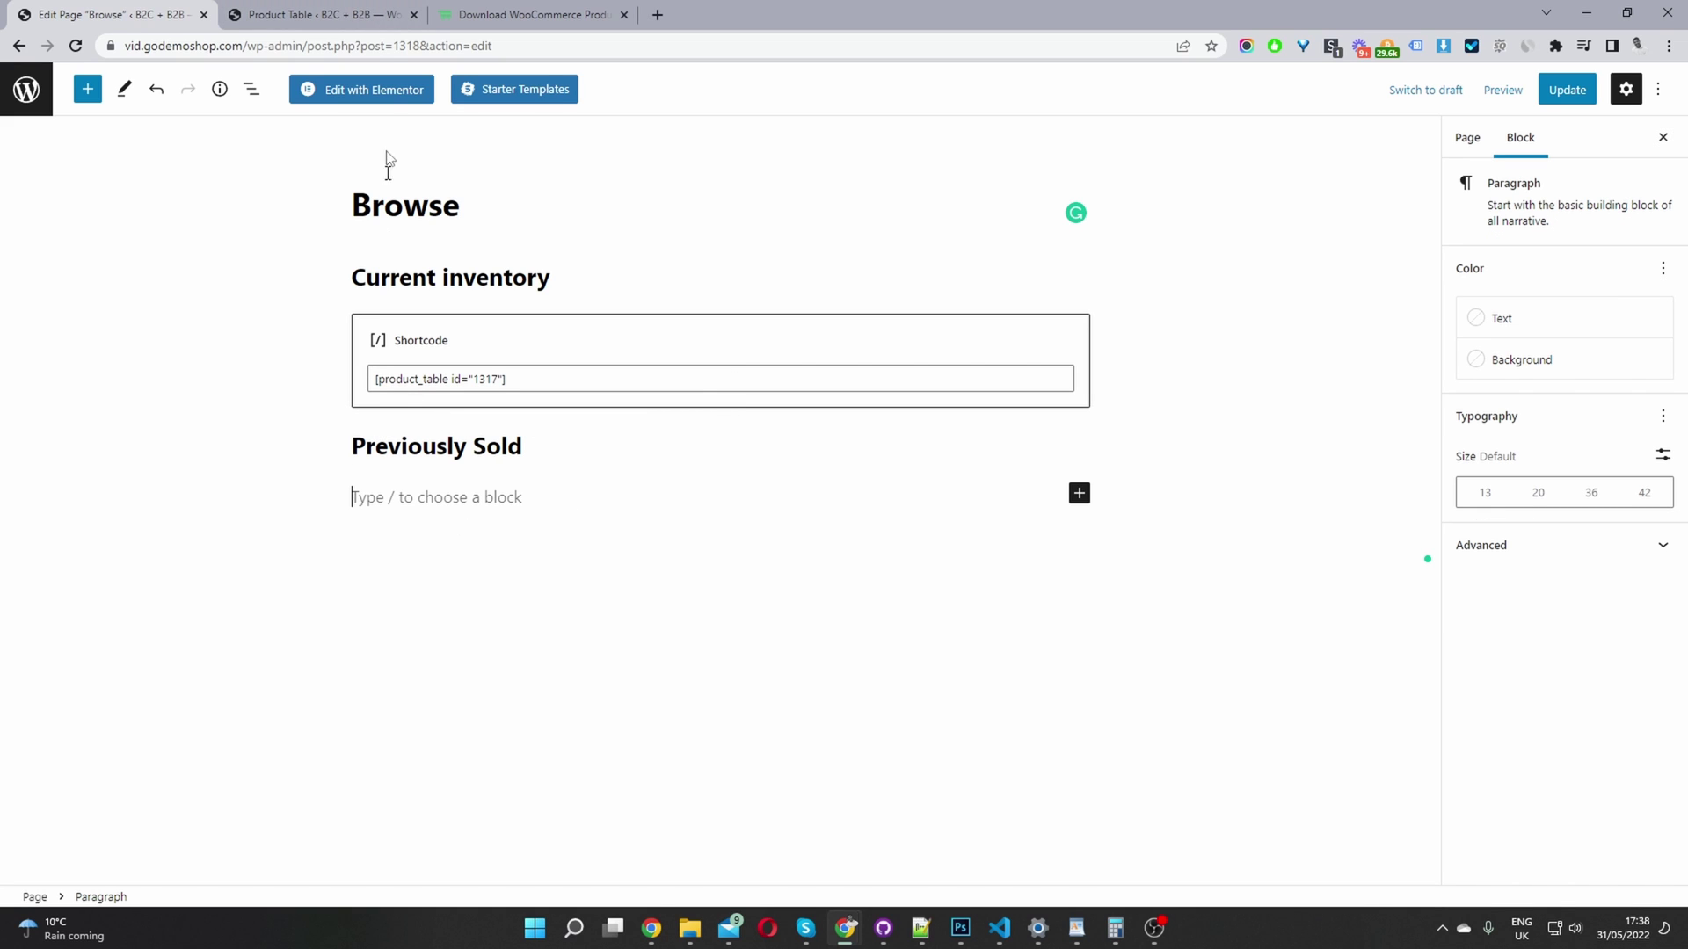
- Paste the Sold Inventory table's 1320 shortcode under the heading, update the page and view it
{"action": "left_click", "coordinate": [361, 16]}
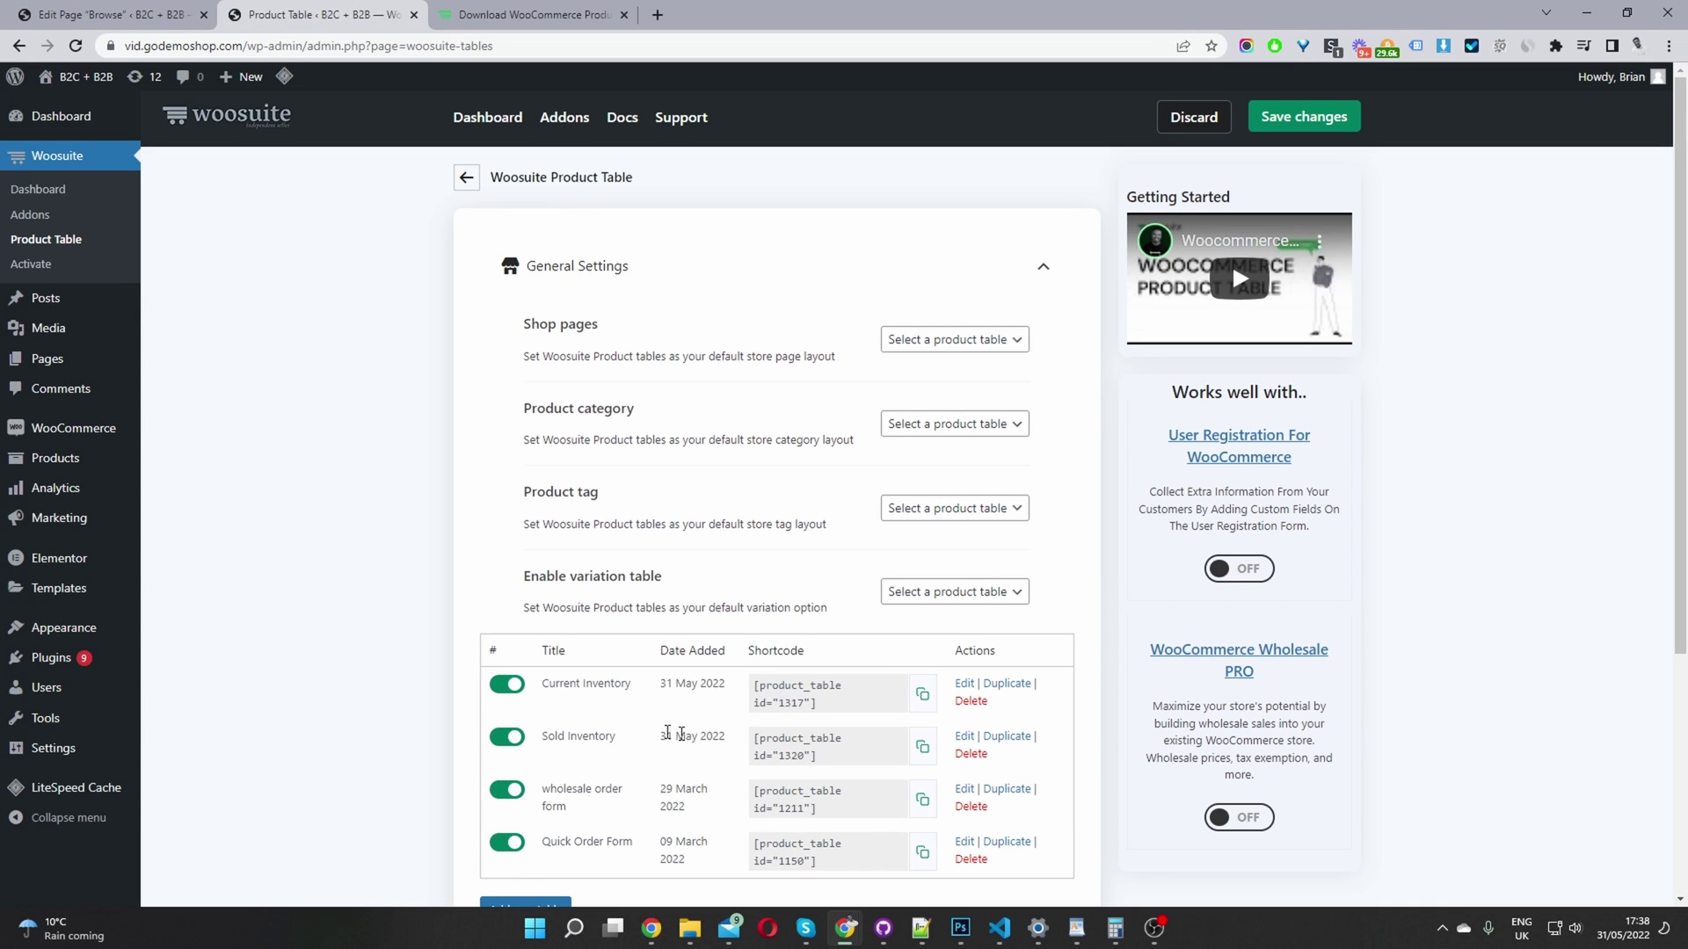
{"action": "left_click", "coordinate": [922, 747]}
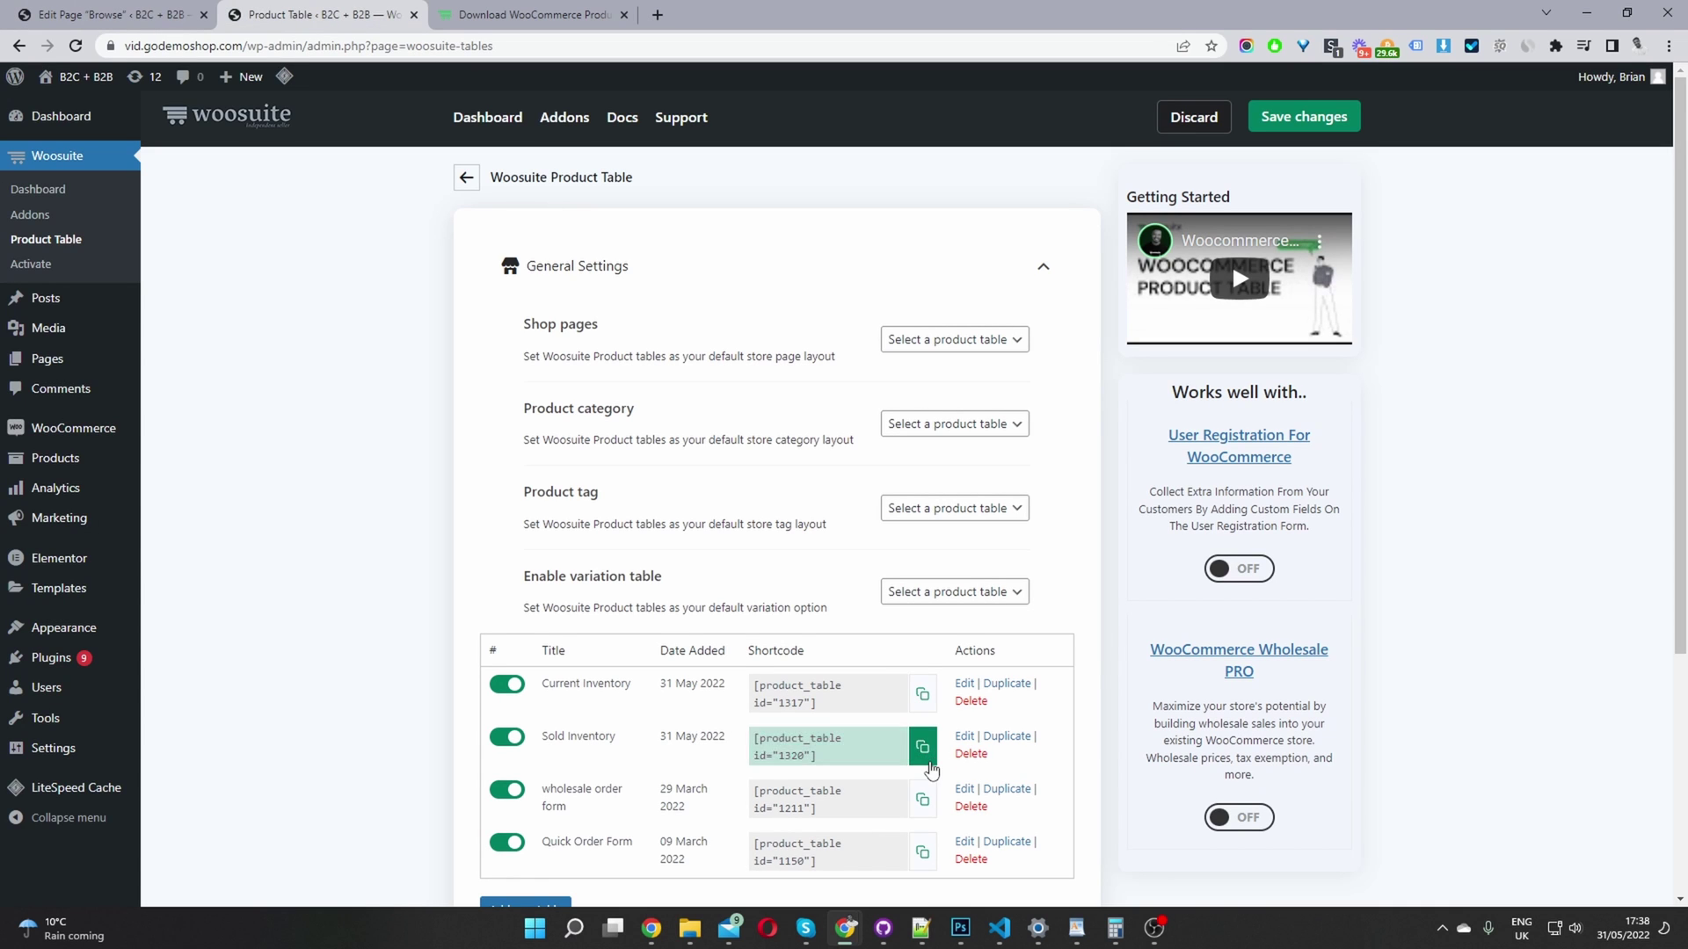
{"action": "left_click", "coordinate": [110, 14]}
{"action": "key", "text": "ctrl+v"}
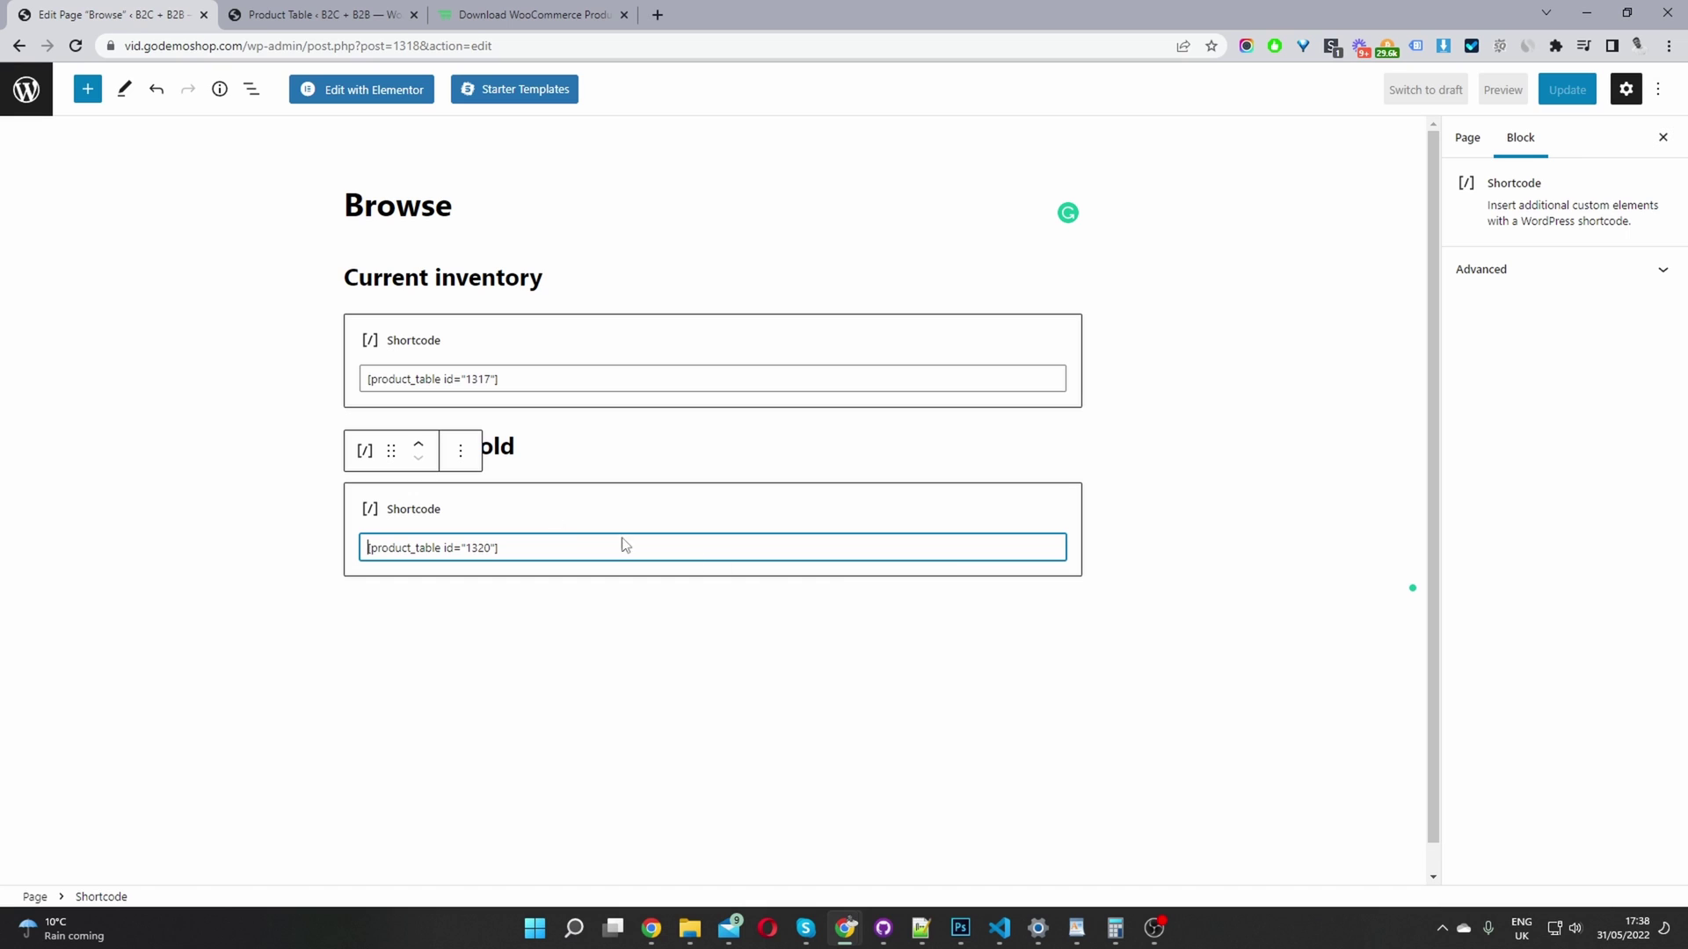
{"action": "left_click", "coordinate": [1569, 90]}
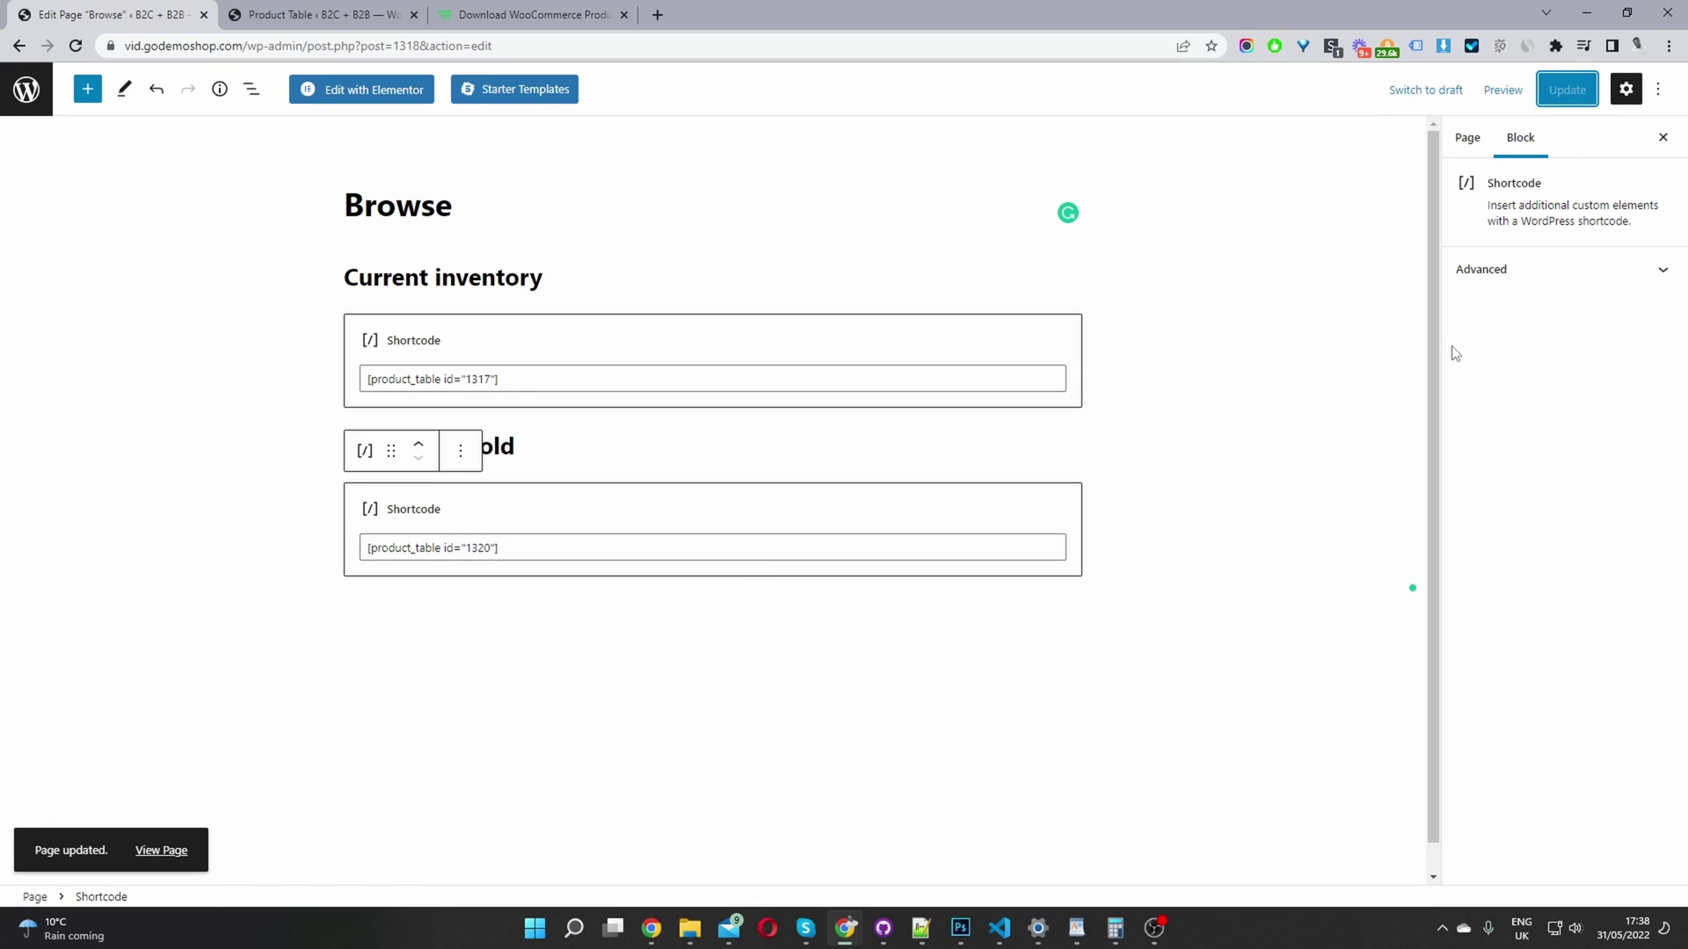
{"action": "left_click", "coordinate": [152, 863]}
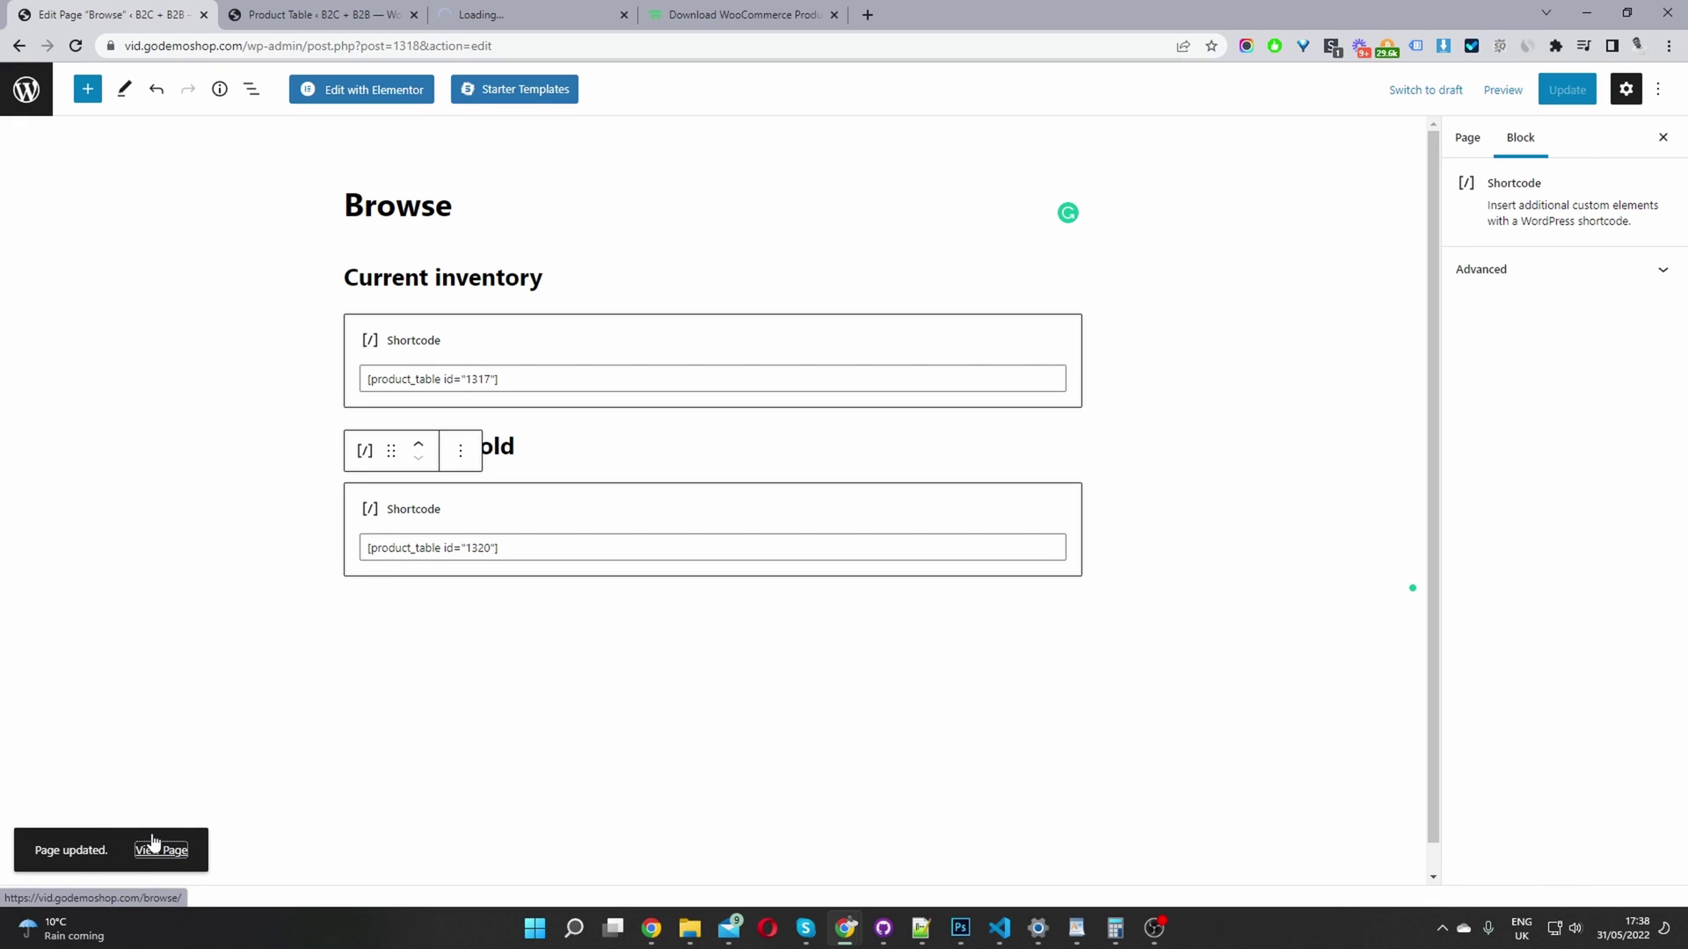
- Scroll the live Browse page past the 9-item Current inventory table to the 5-product Previously Sold table
{"action": "left_click", "coordinate": [501, 14]}
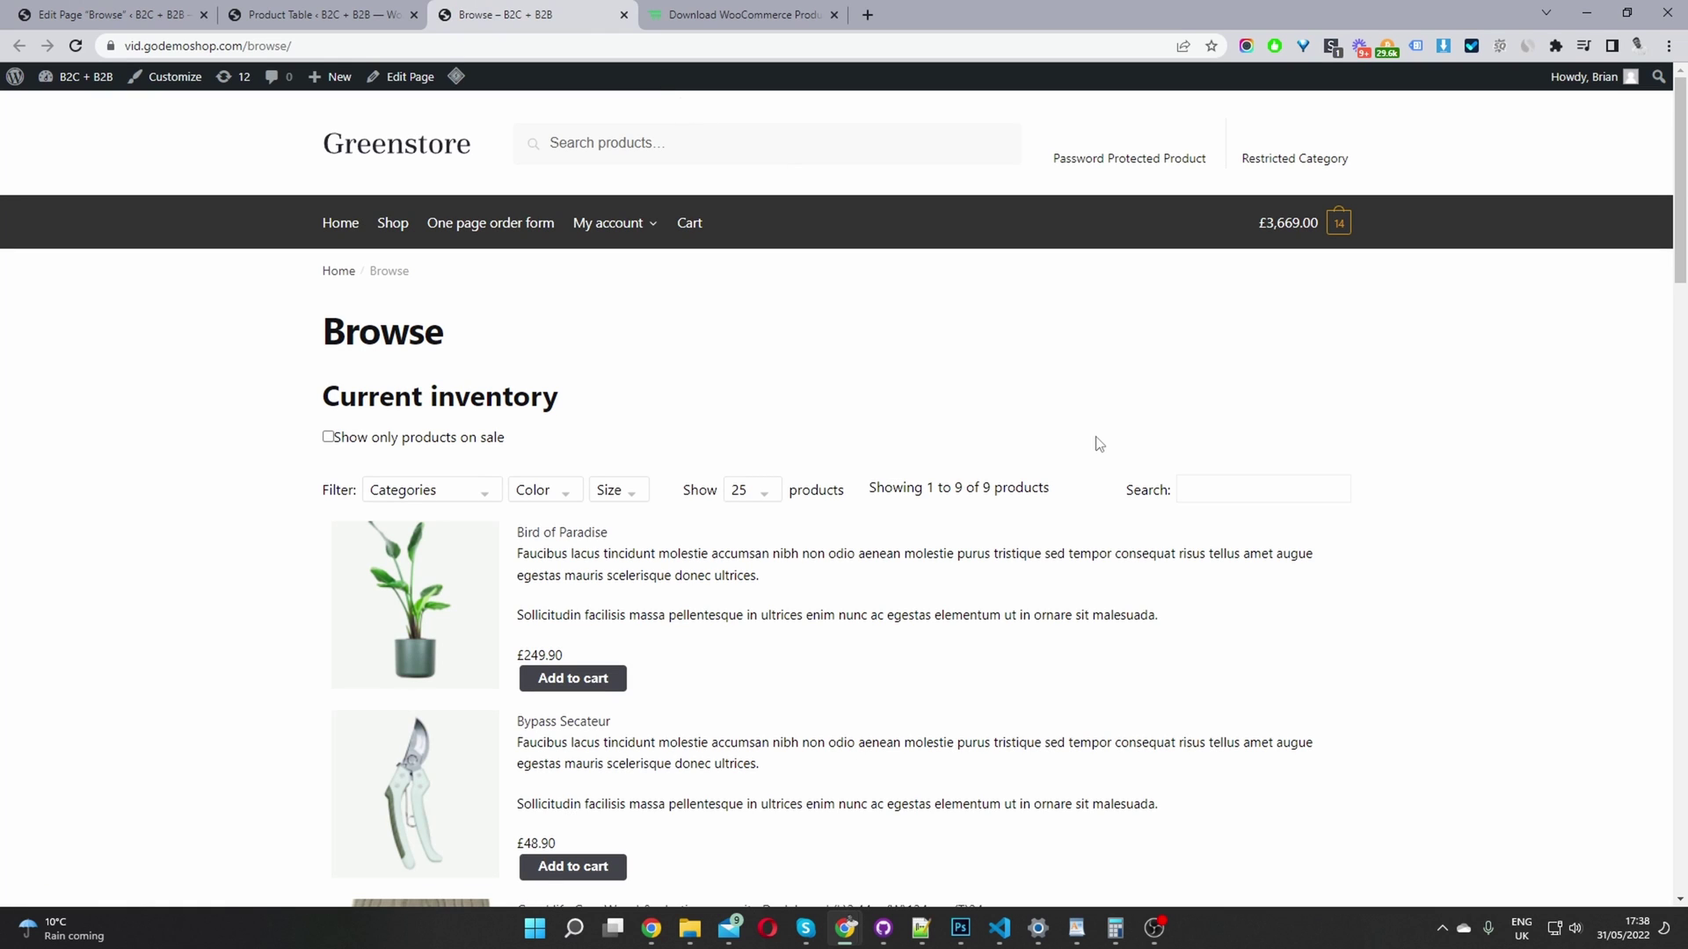
{"action": "scroll", "coordinate": [1077, 470], "scroll_direction": "down", "scroll_amount": 2}
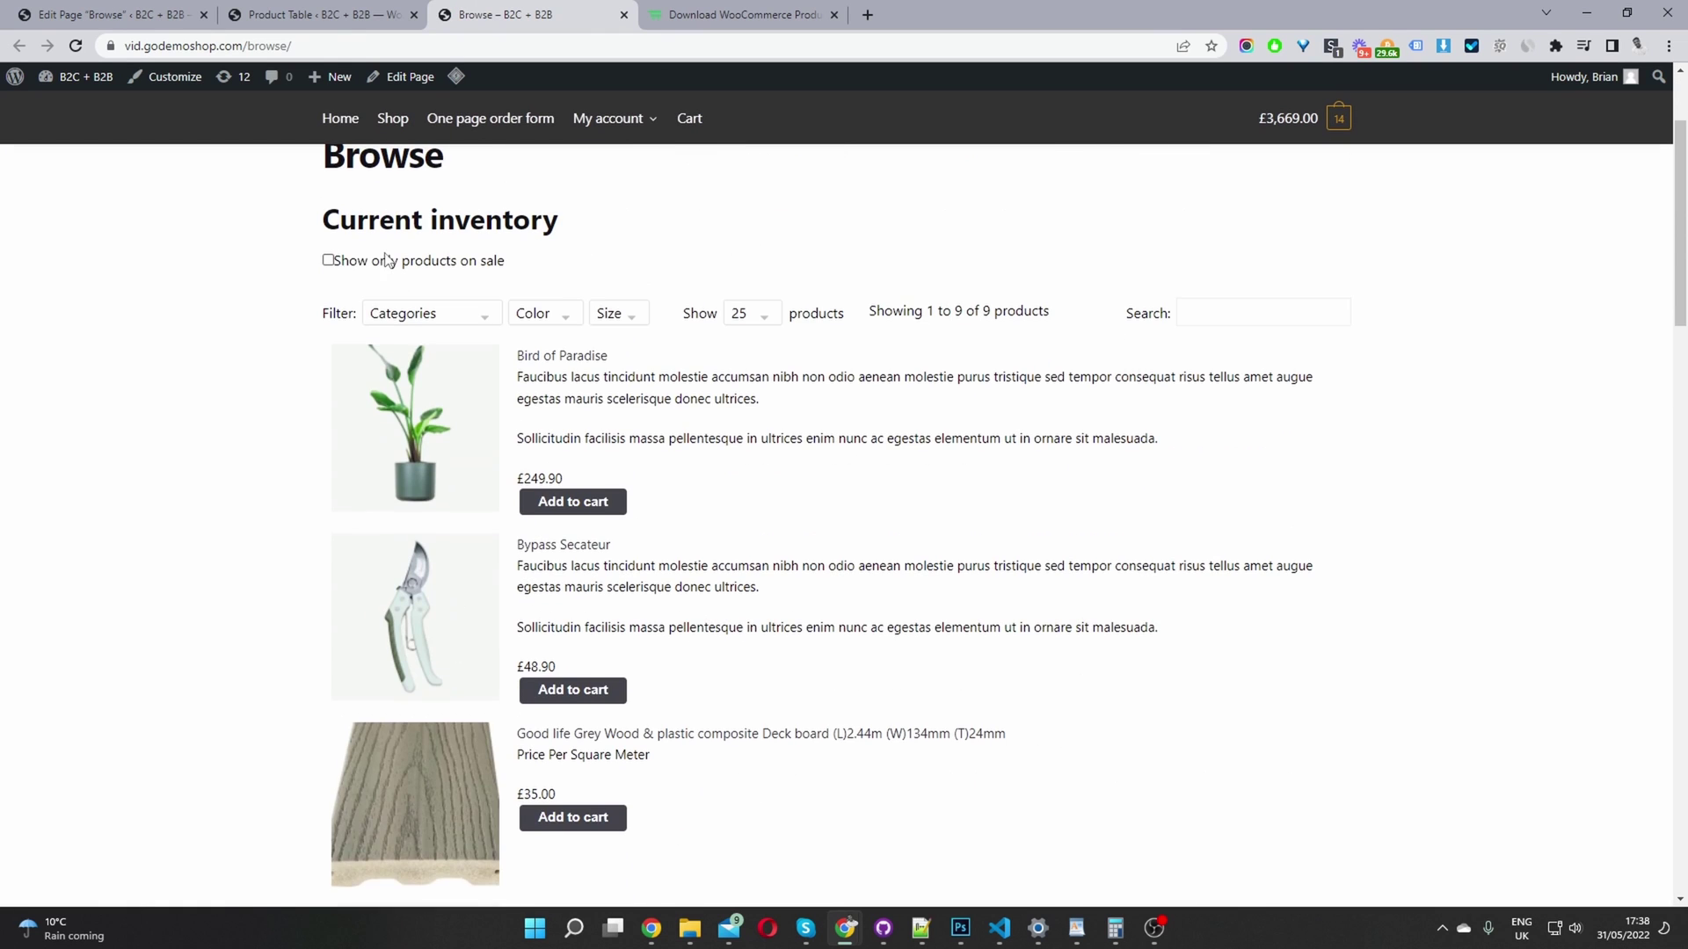
{"action": "scroll", "coordinate": [784, 552], "scroll_direction": "down", "scroll_amount": 10}
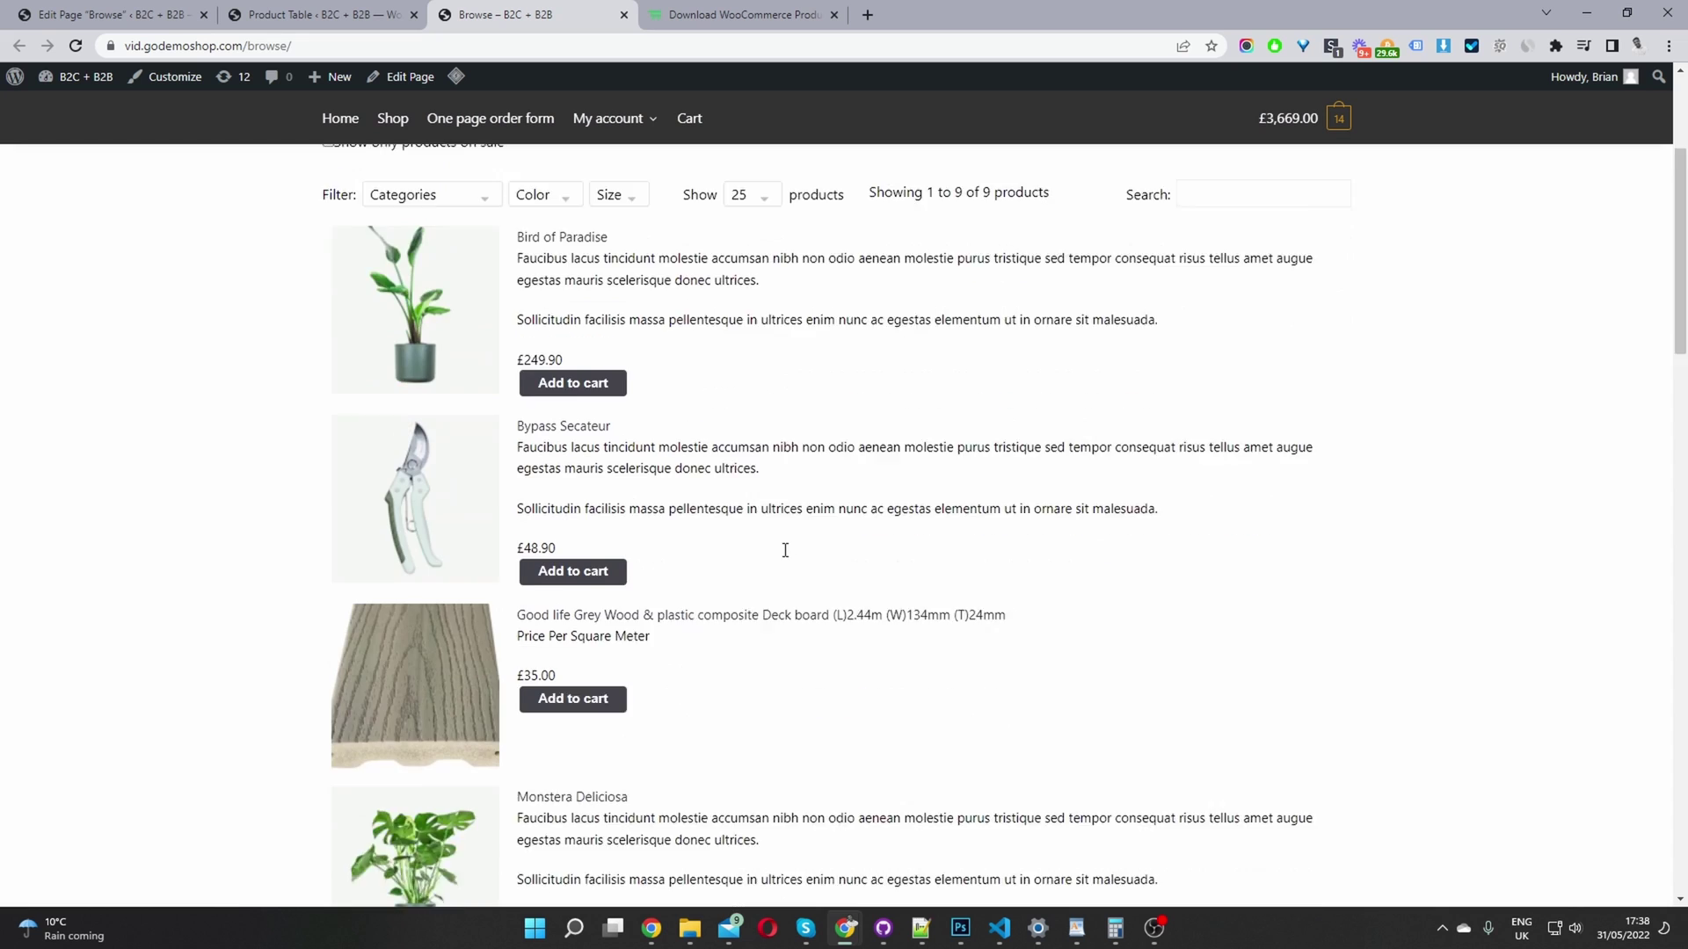
{"action": "scroll", "coordinate": [785, 554], "scroll_direction": "down", "scroll_amount": 10}
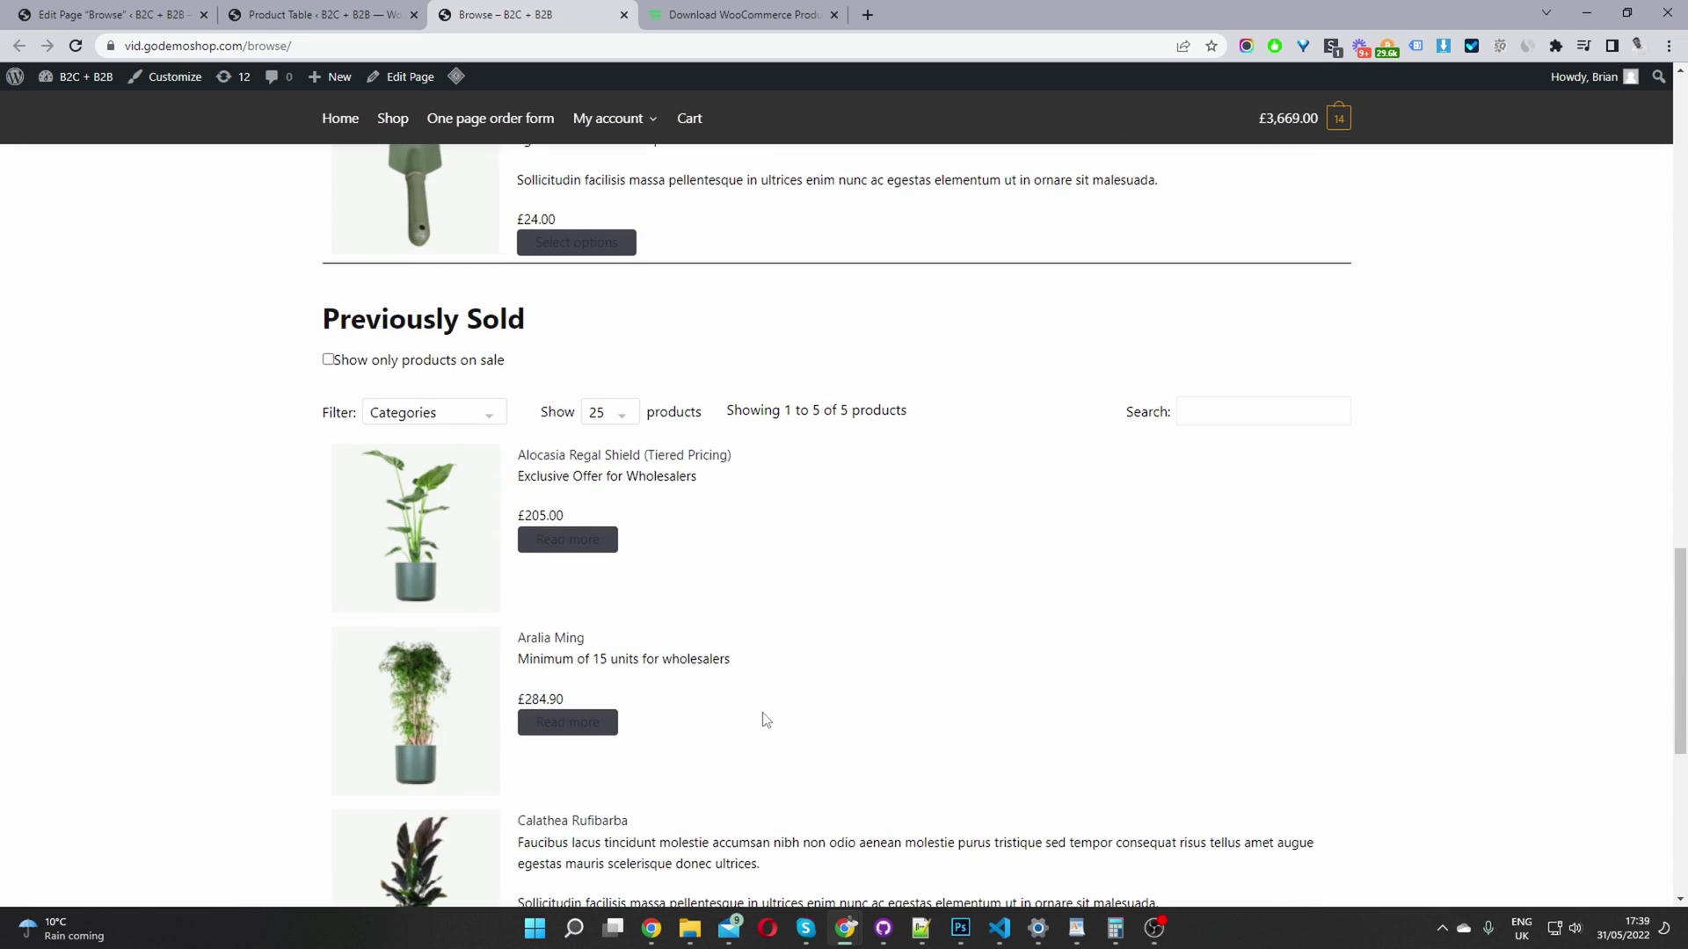
{"action": "scroll", "coordinate": [615, 597], "scroll_direction": "down", "scroll_amount": 5}
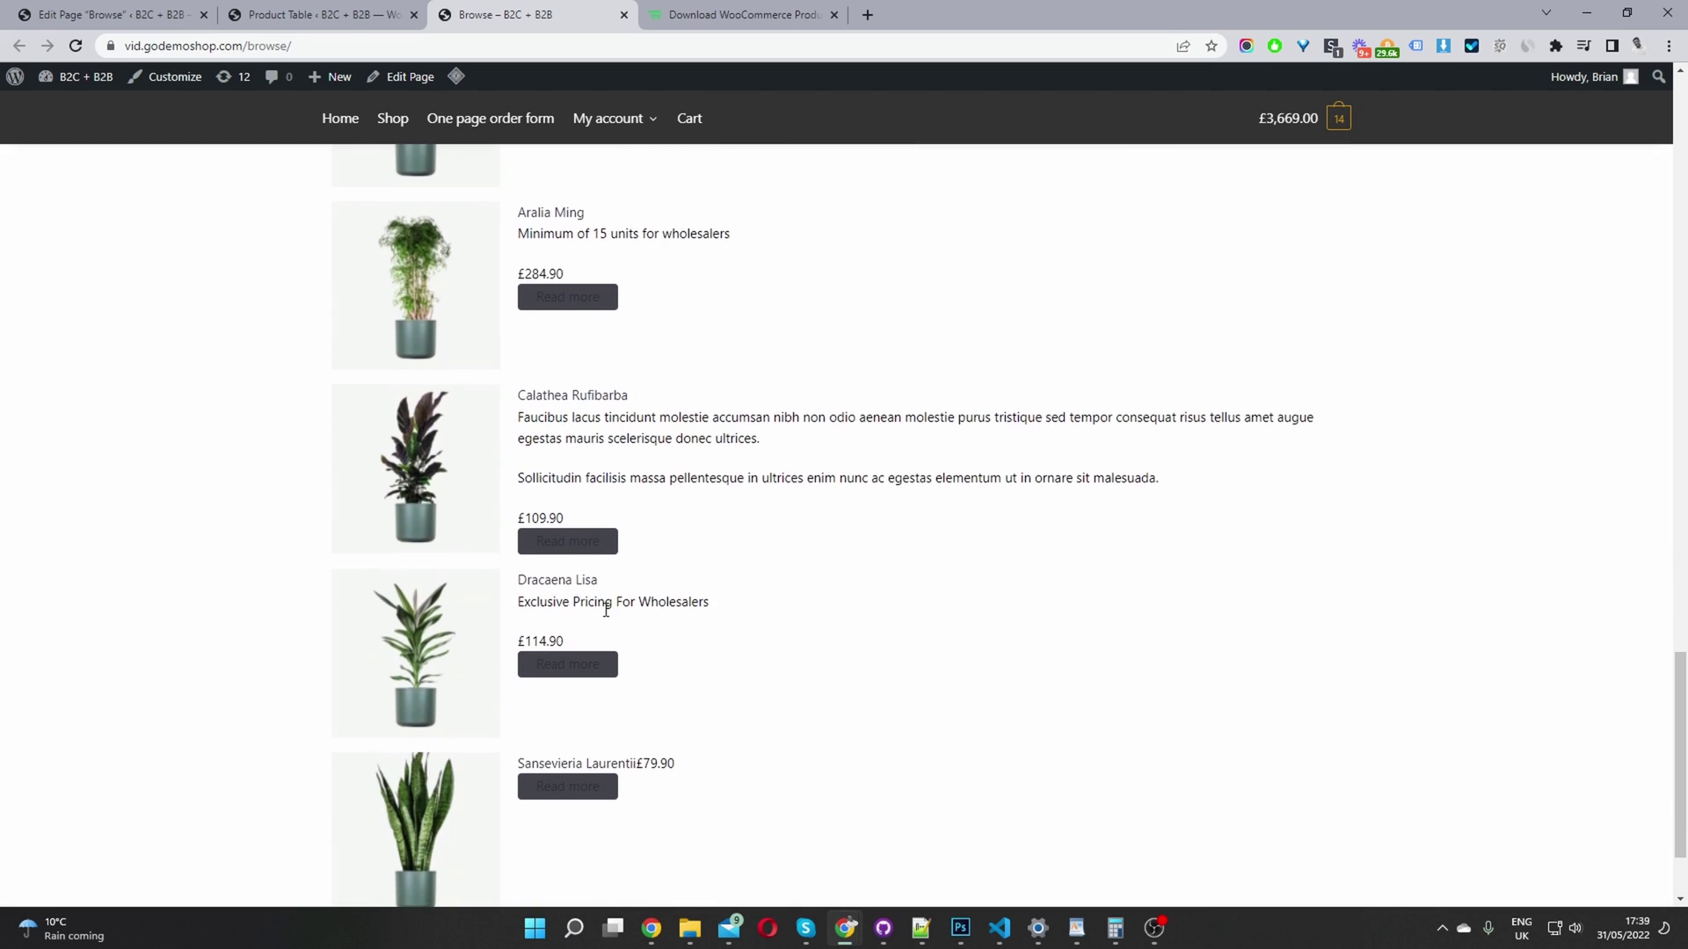
{"action": "scroll", "coordinate": [606, 610], "scroll_direction": "down", "scroll_amount": 1}
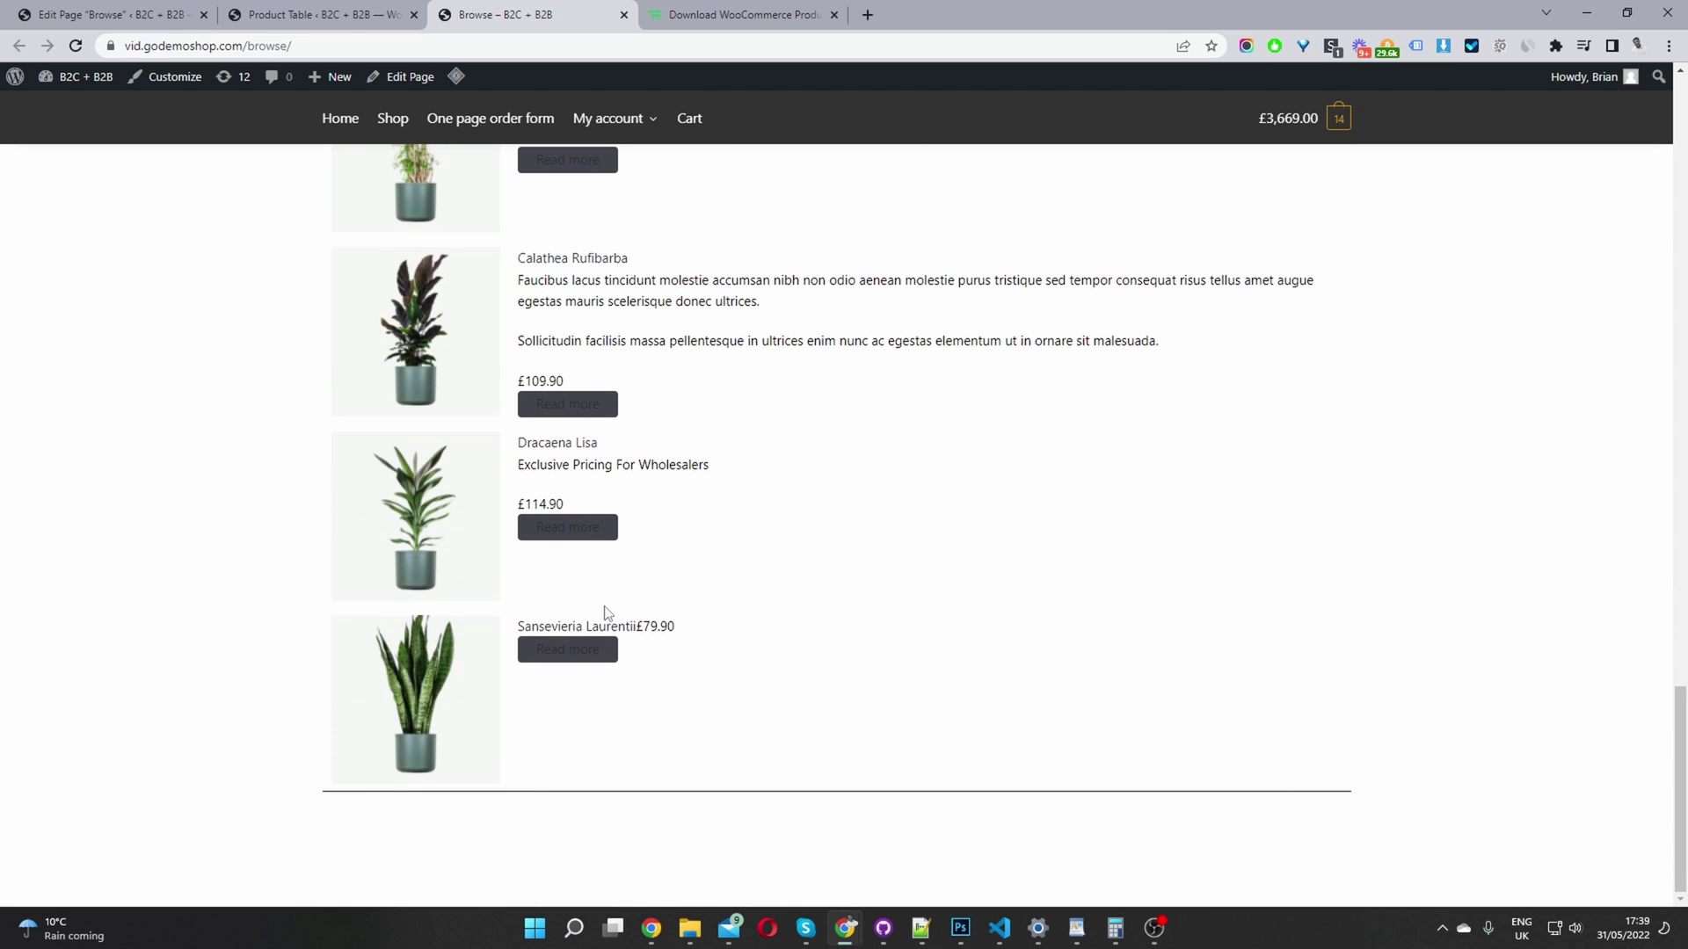
{"action": "scroll", "coordinate": [605, 612], "scroll_direction": "up", "scroll_amount": 5}
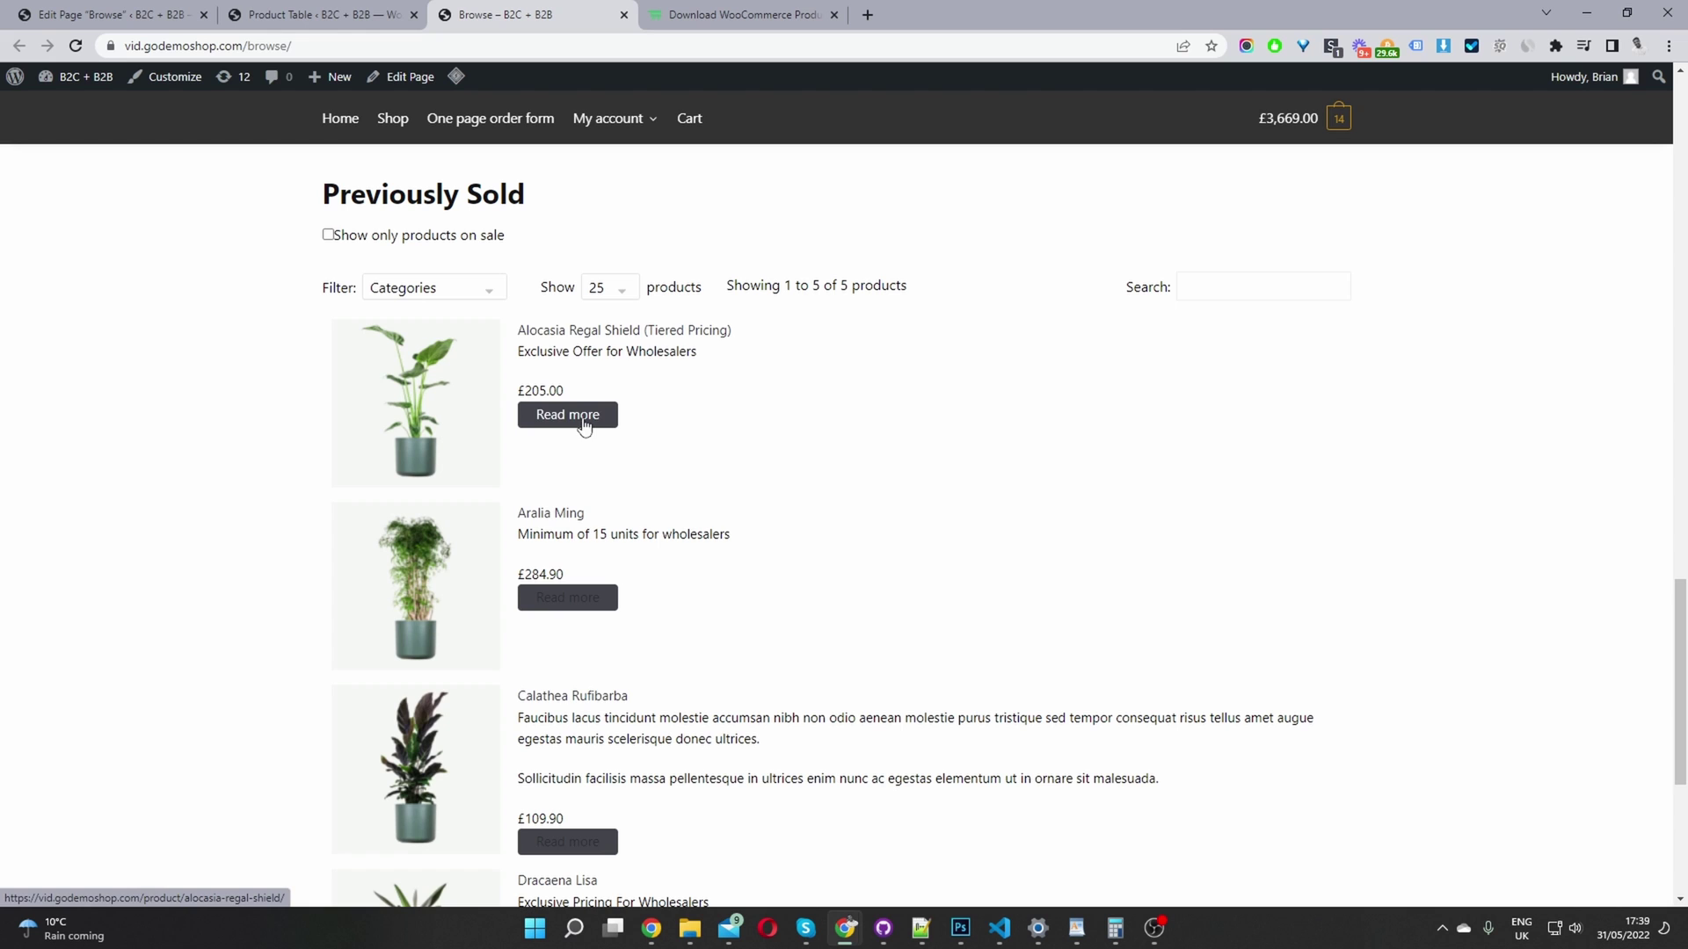
- Open the Inner Column settings of the Sold Inventory table
{"action": "left_click", "coordinate": [321, 14]}
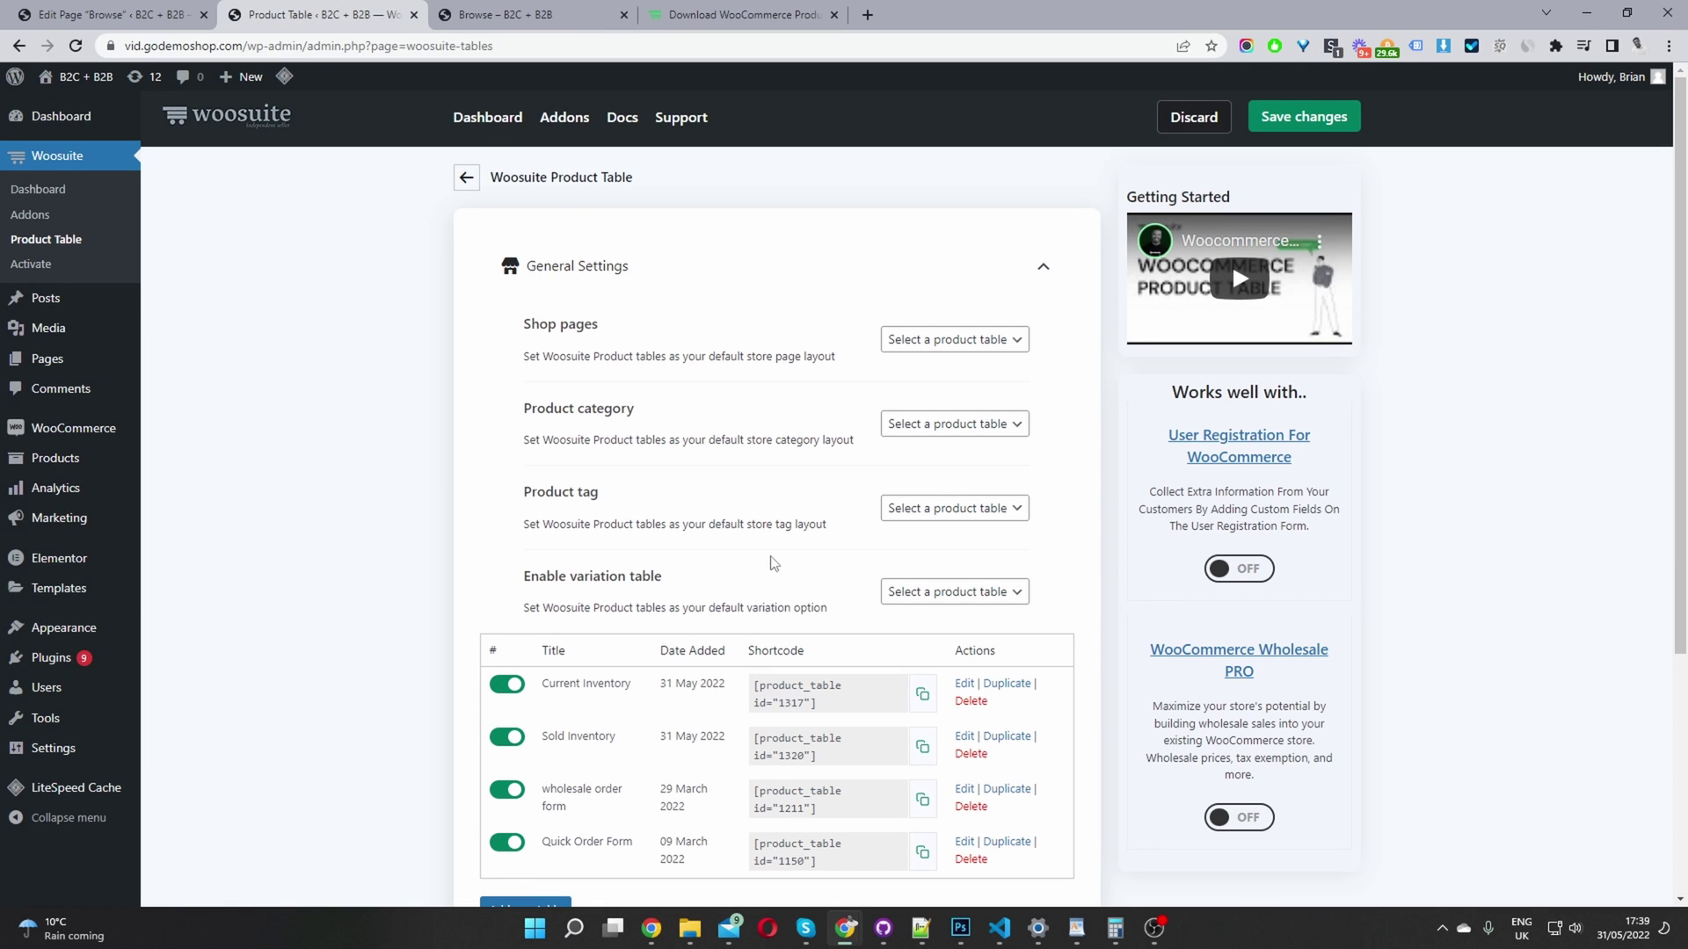
{"action": "scroll", "coordinate": [867, 572], "scroll_direction": "down", "scroll_amount": 2}
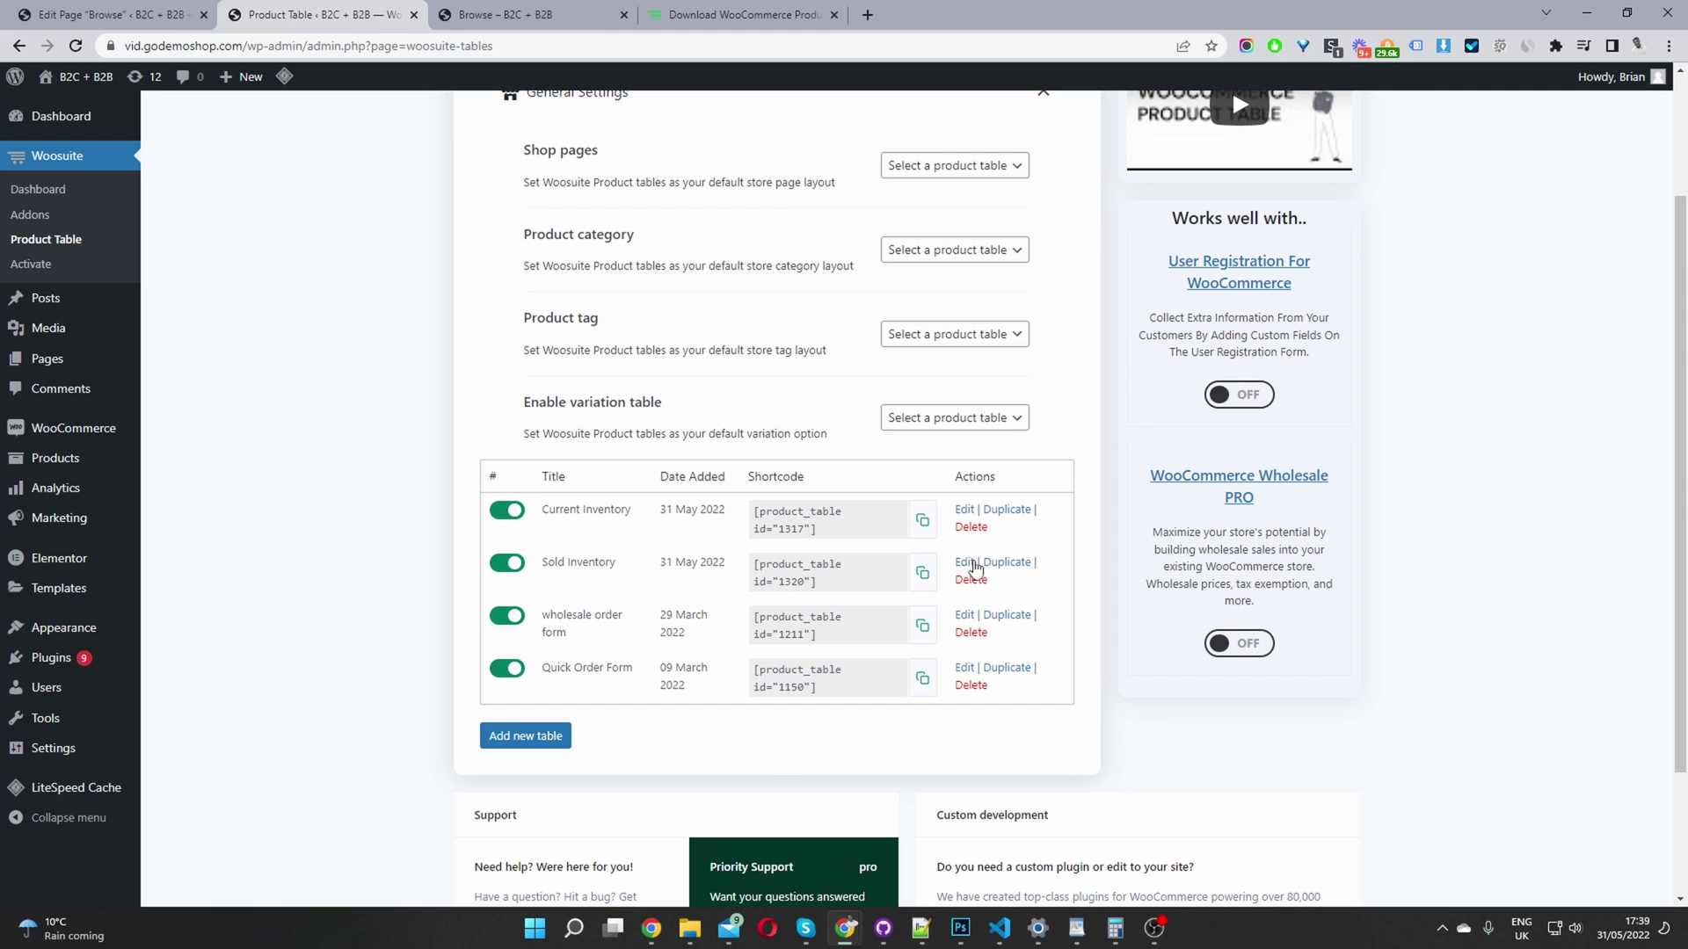
{"action": "left_click", "coordinate": [964, 562]}
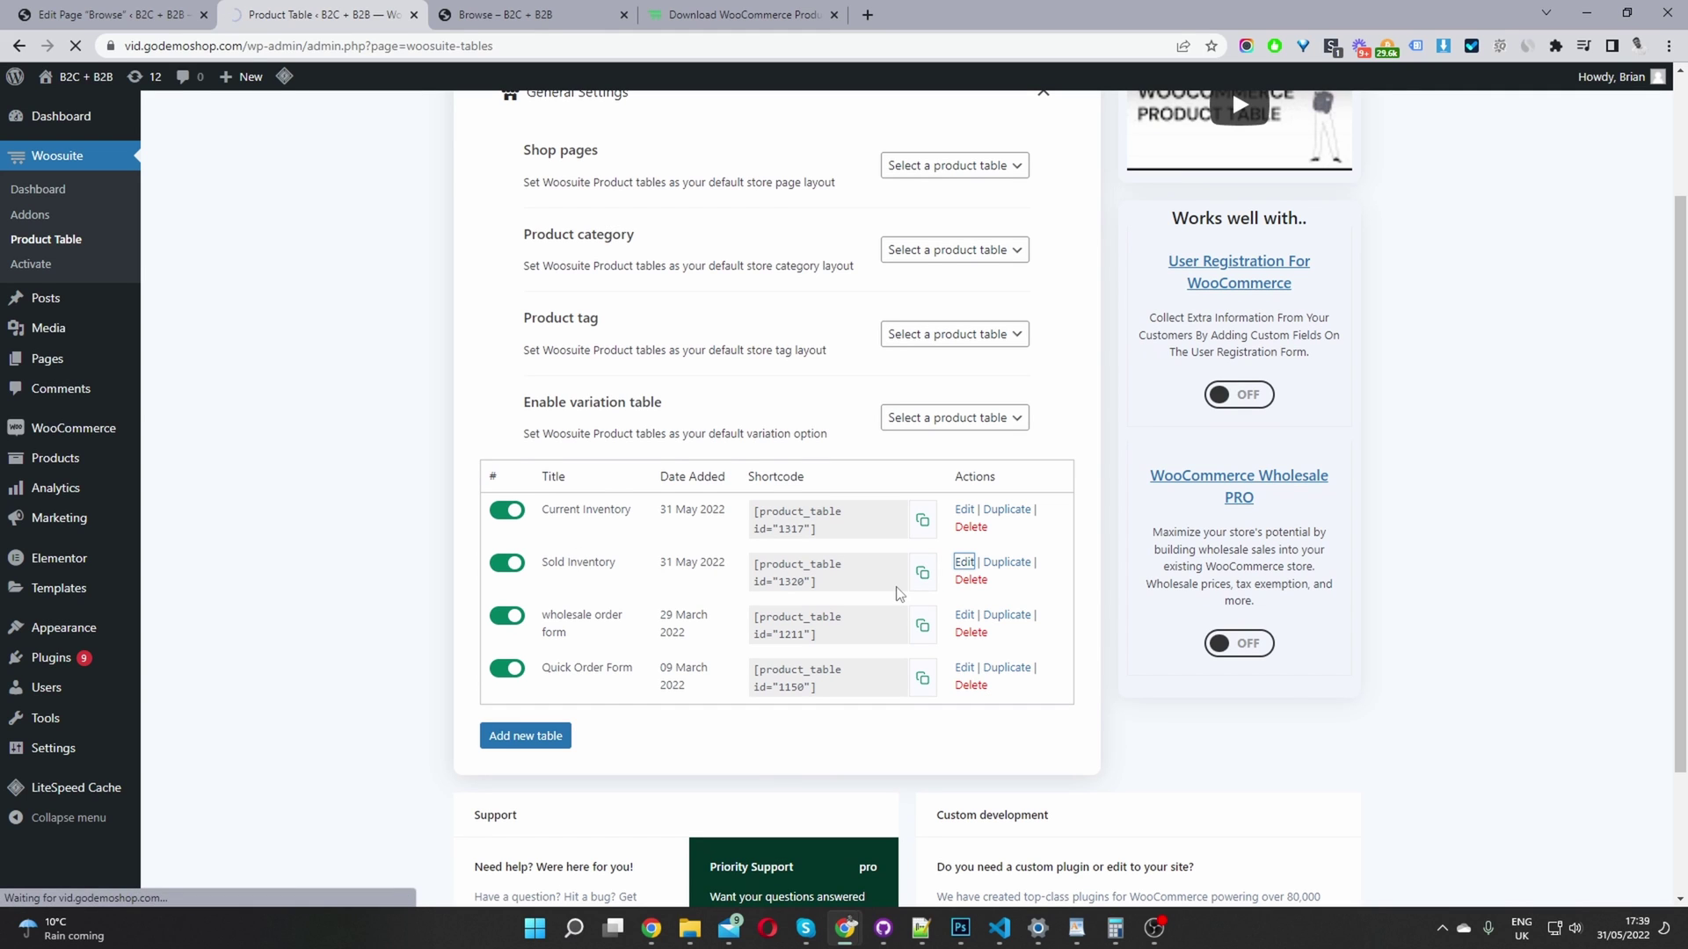
{"action": "left_click", "coordinate": [674, 510]}
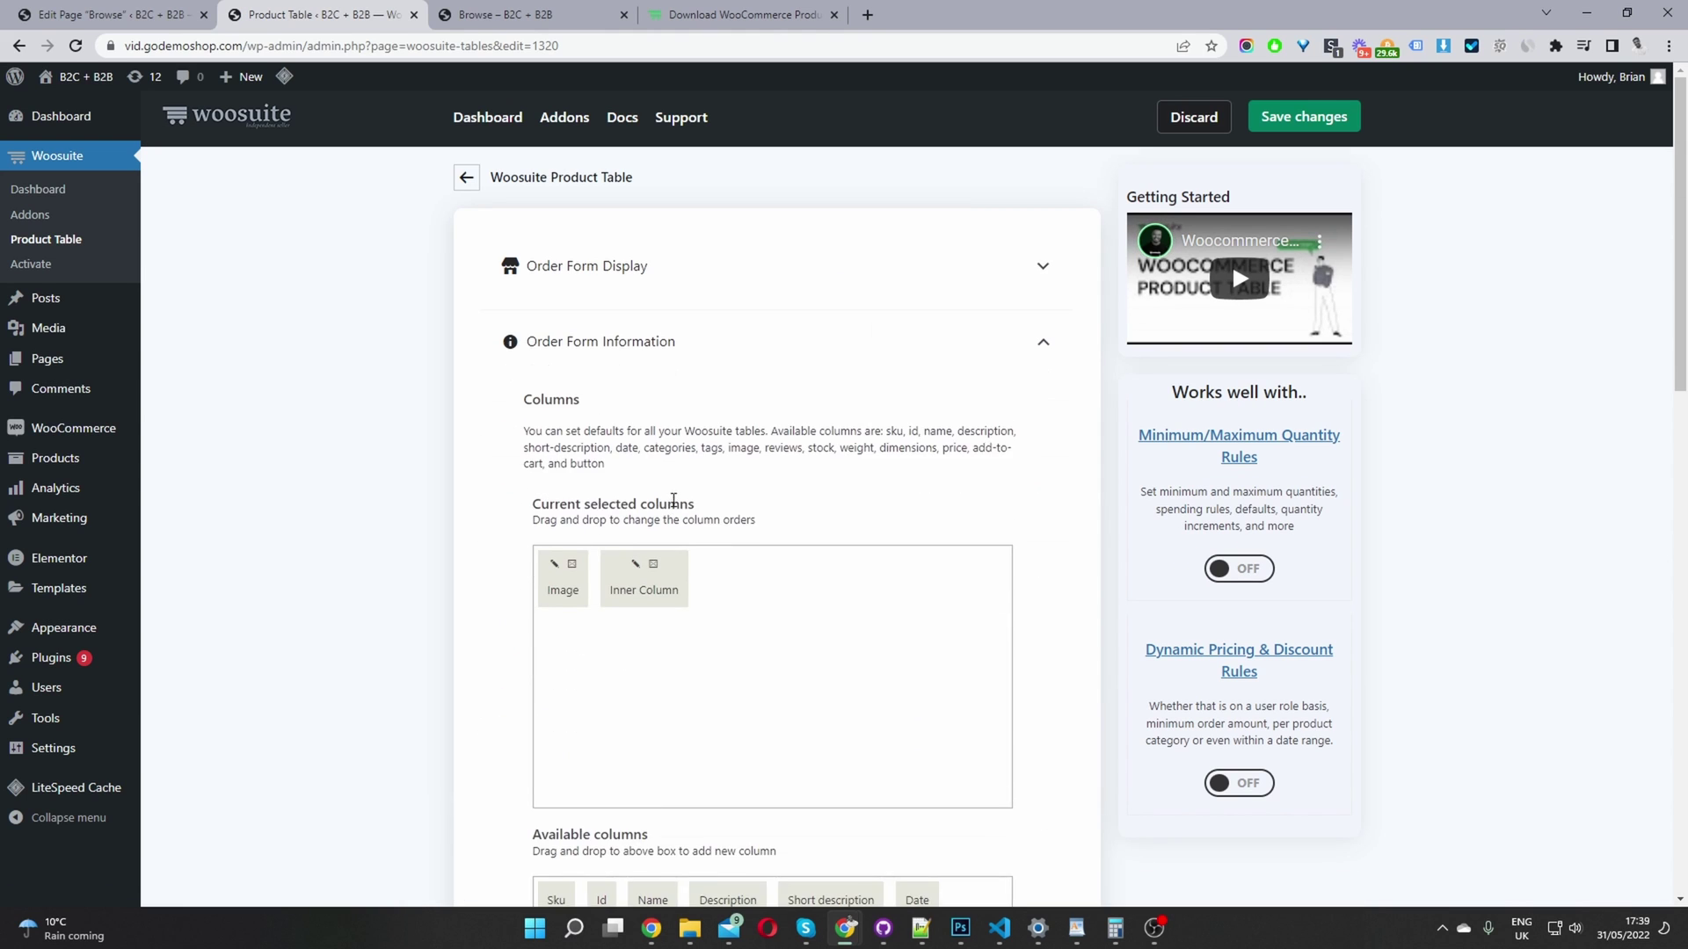
{"action": "left_click", "coordinate": [636, 556]}
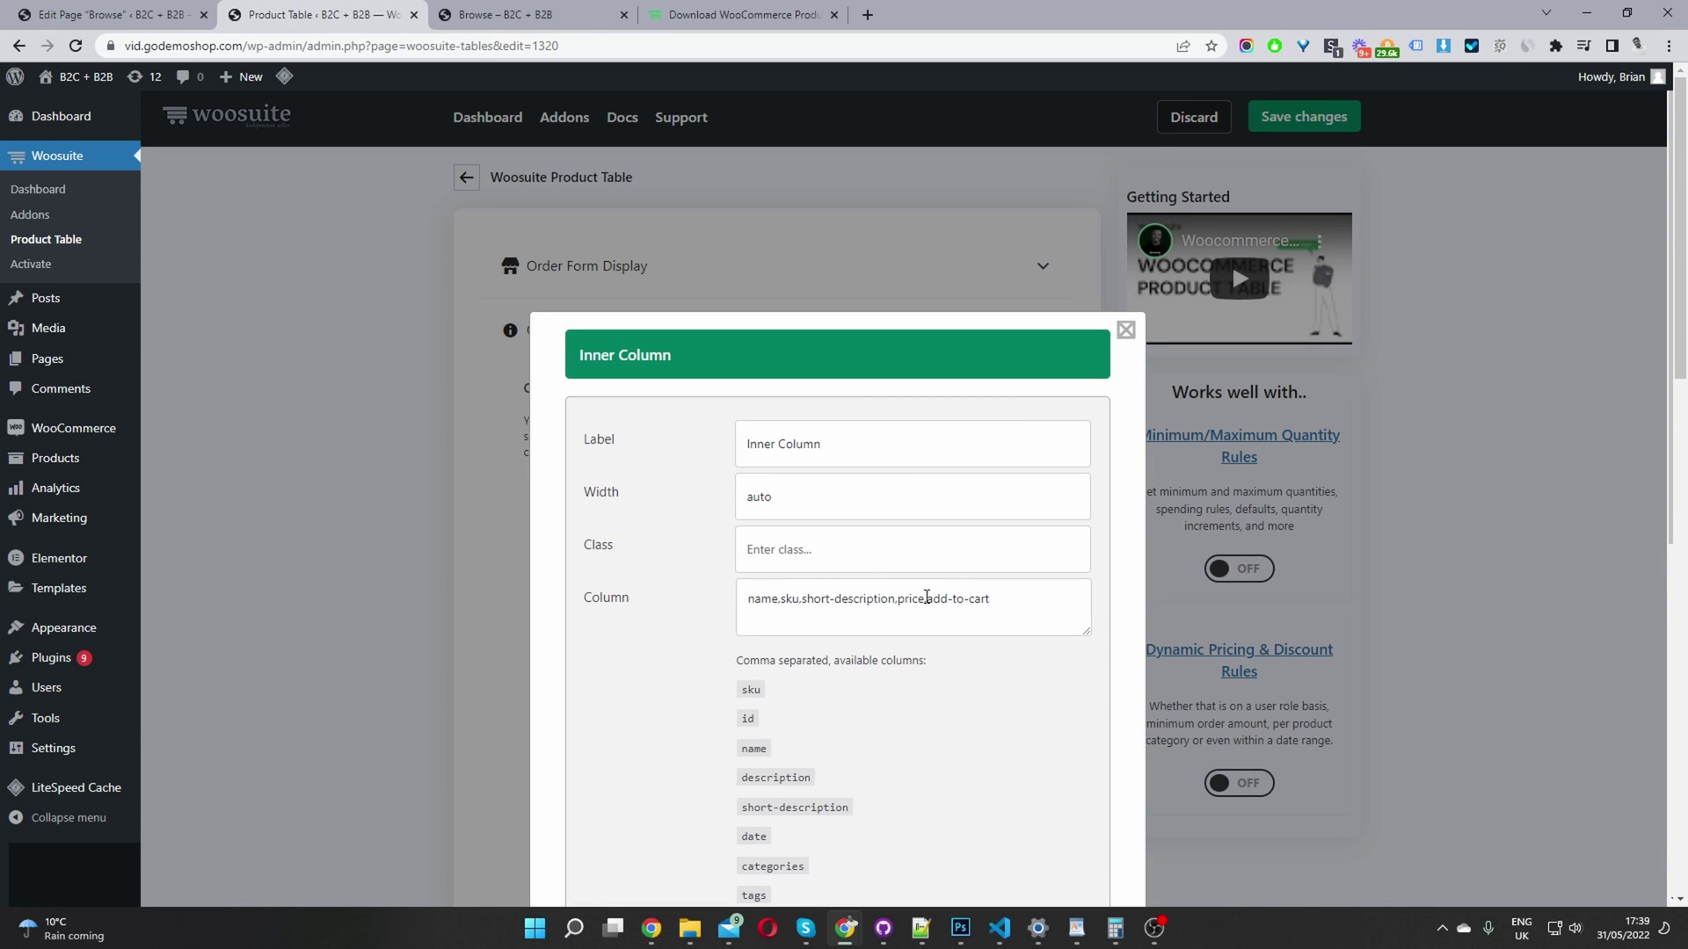
- Replace add-to-cart with stock so columns read name,sku,stock,short-description,price, and save the table
{"action": "left_click_drag", "start_coordinate": [924, 599], "coordinate": [1010, 599]}
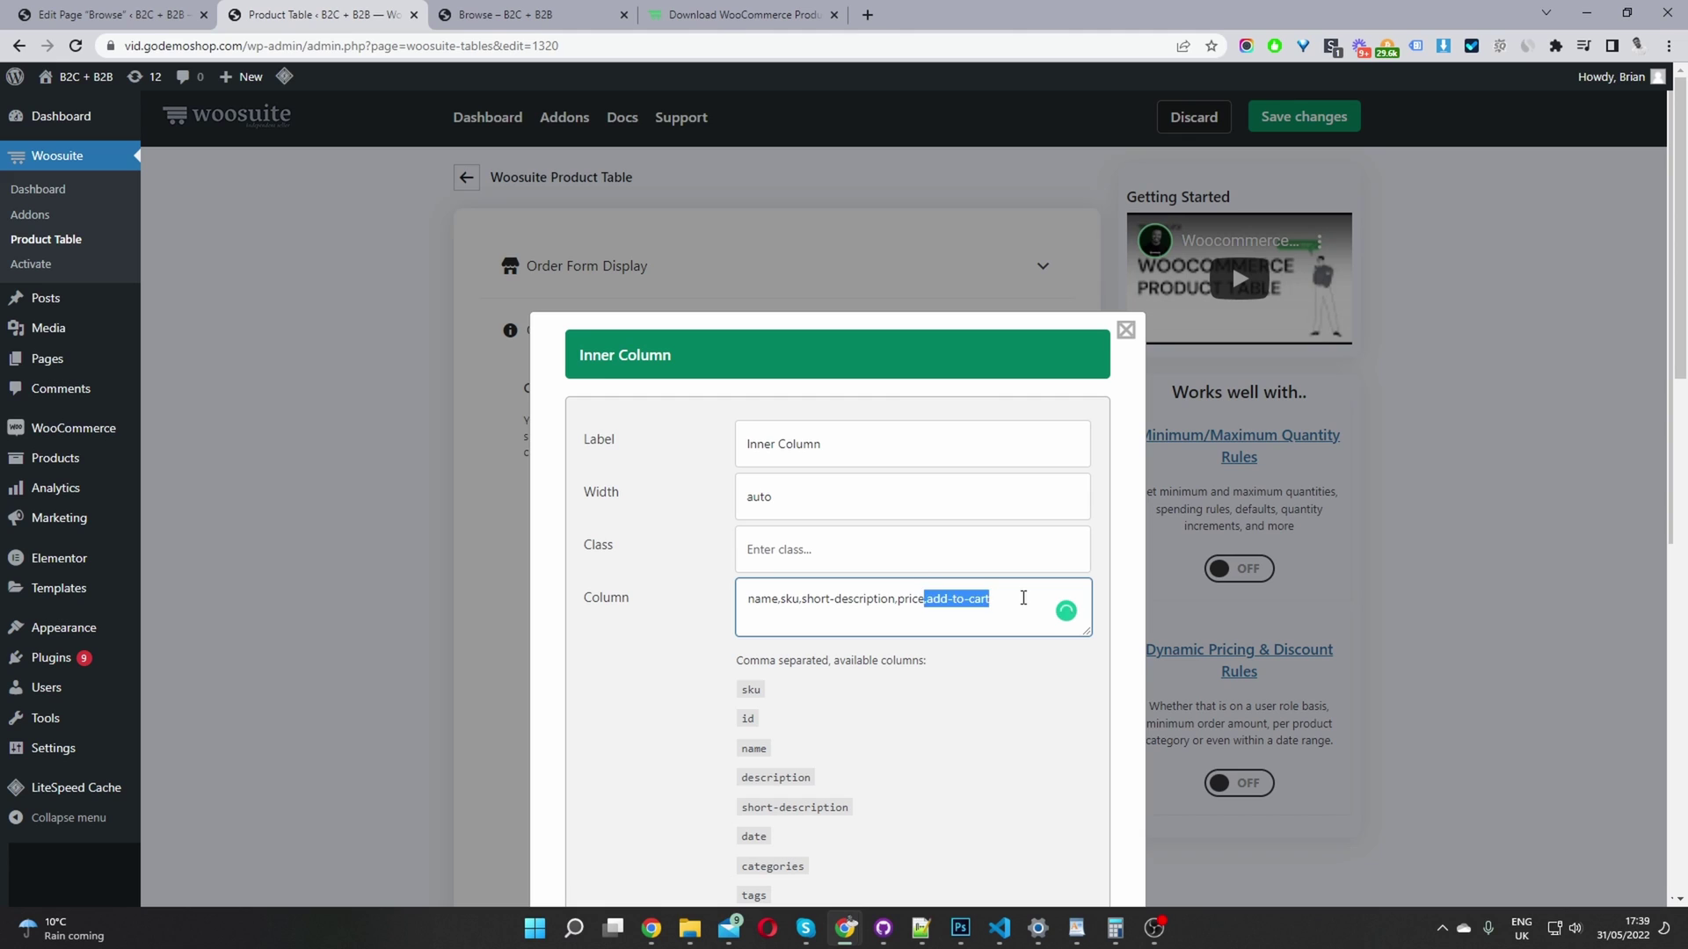
{"action": "key", "text": "BackSpace"}
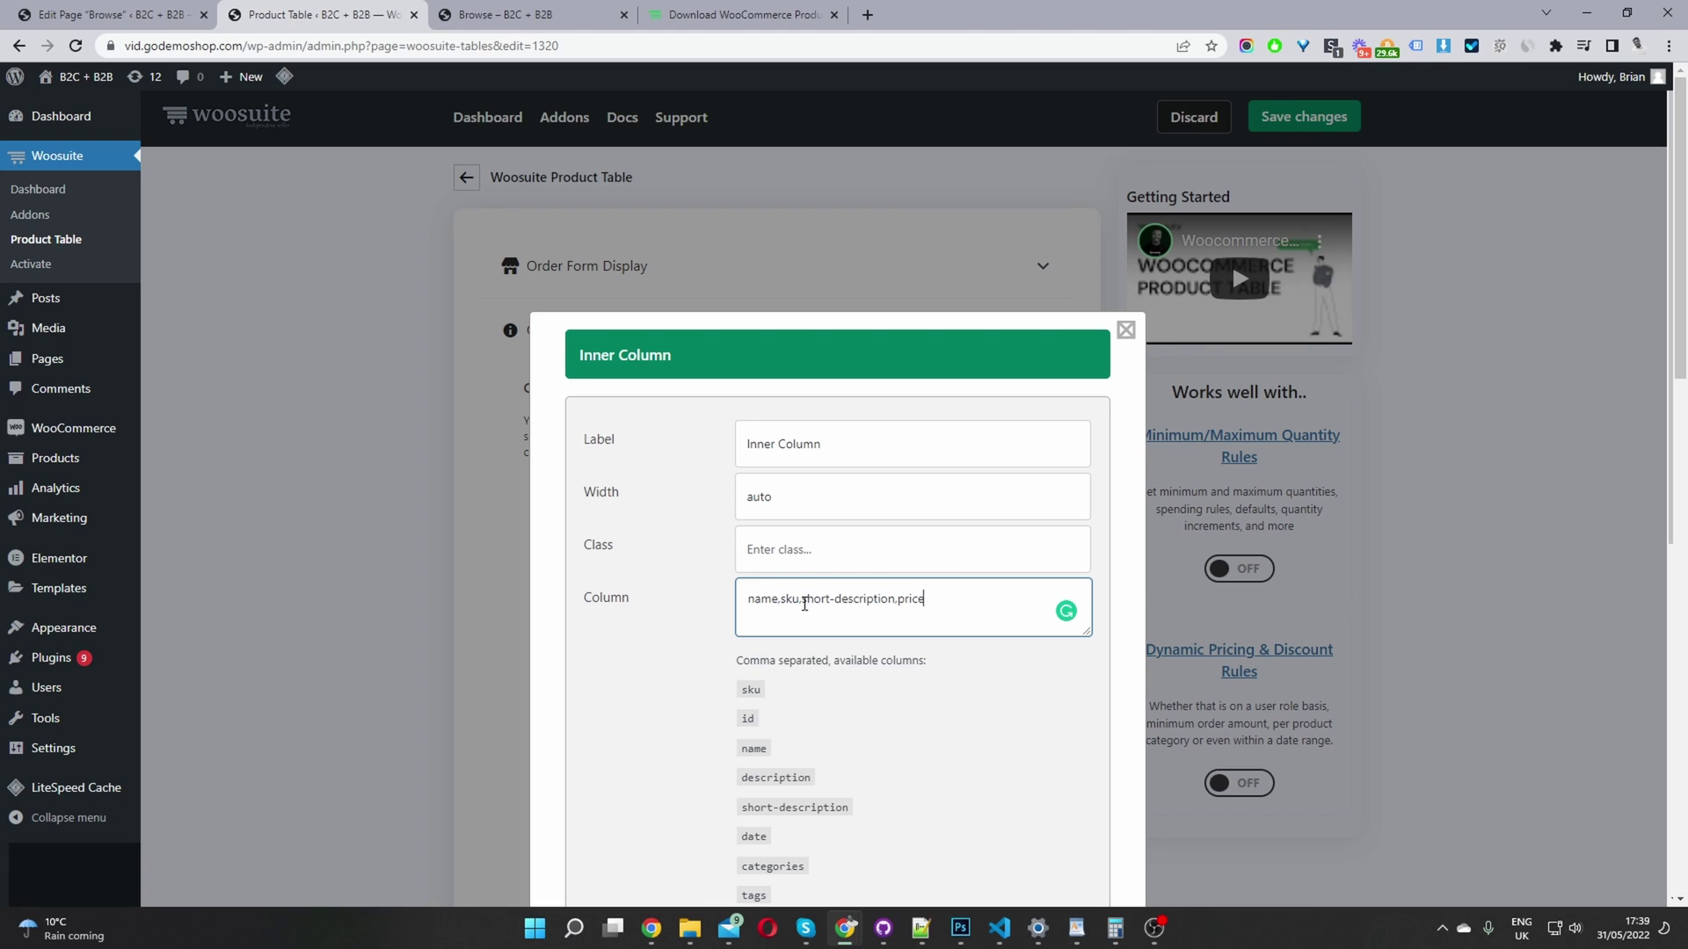
{"action": "type", "text": "stock,"}
{"action": "scroll", "coordinate": [934, 633], "scroll_direction": "down", "scroll_amount": 5}
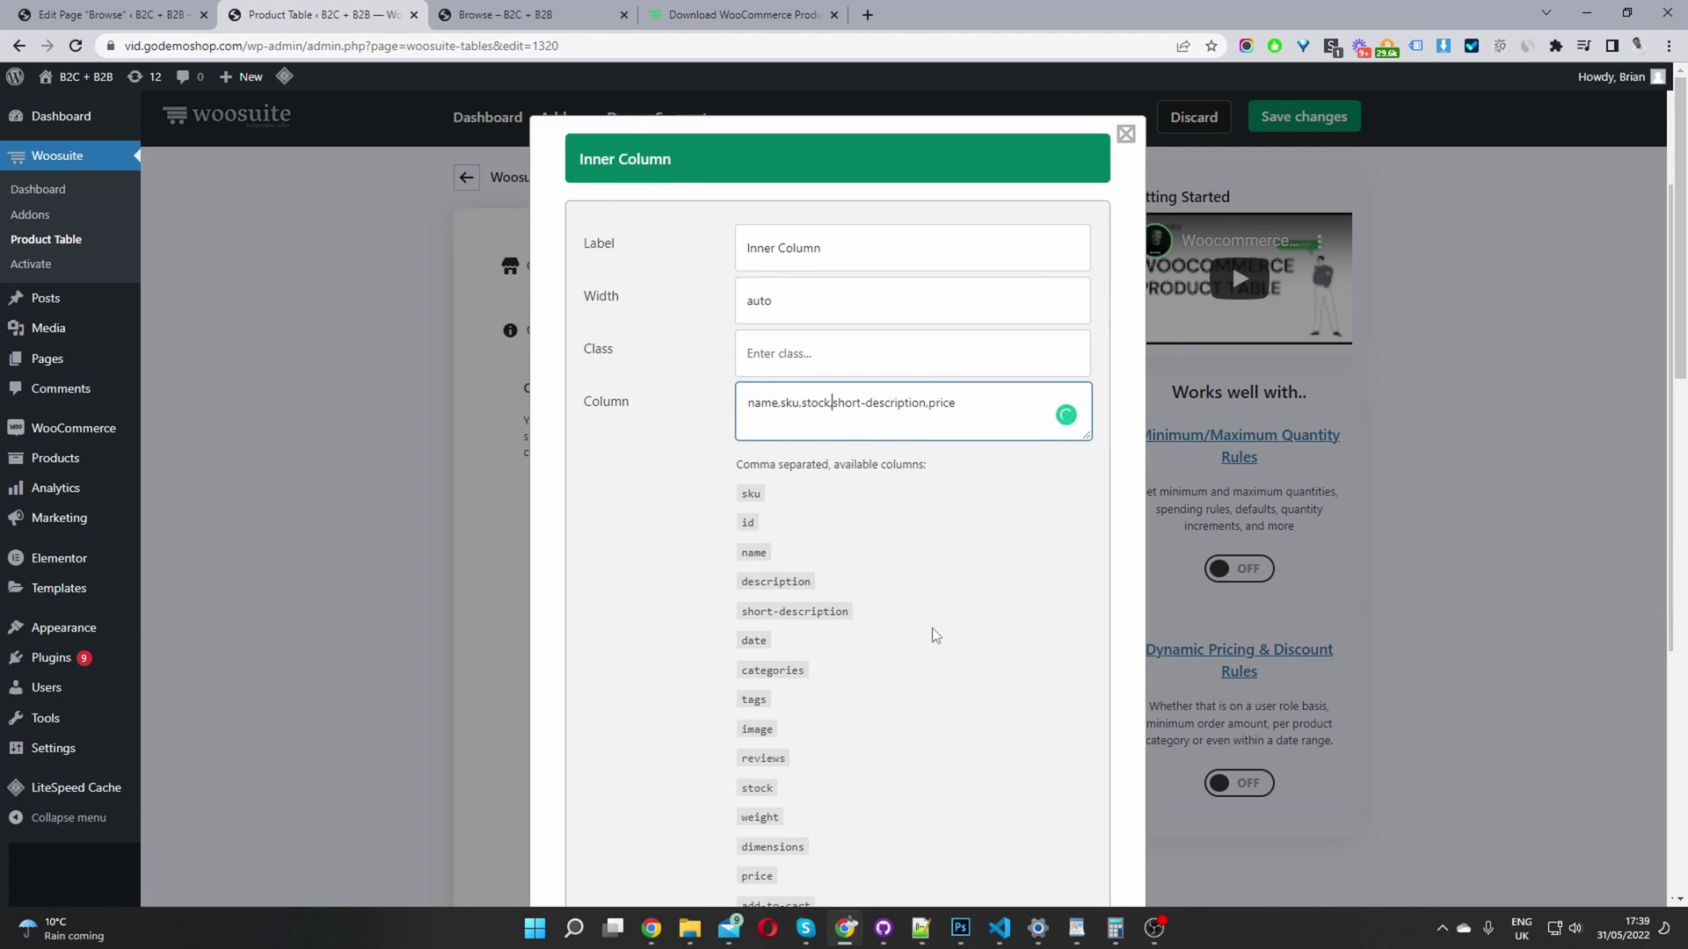
{"action": "left_click", "coordinate": [631, 688]}
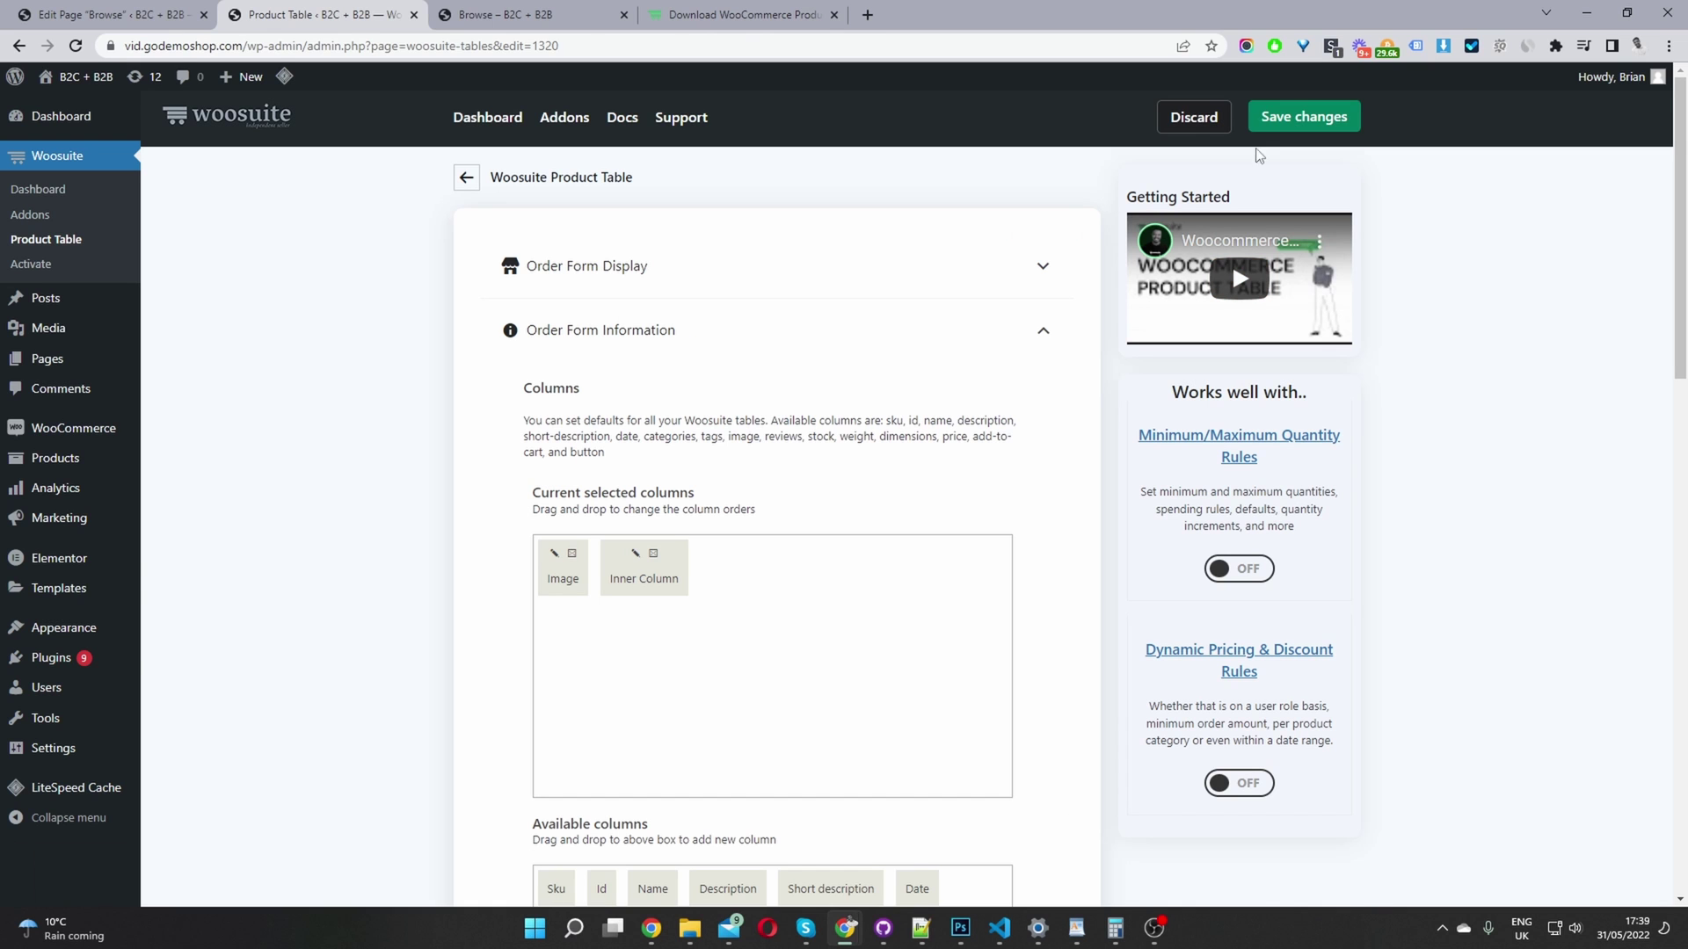
{"action": "left_click", "coordinate": [1319, 116]}
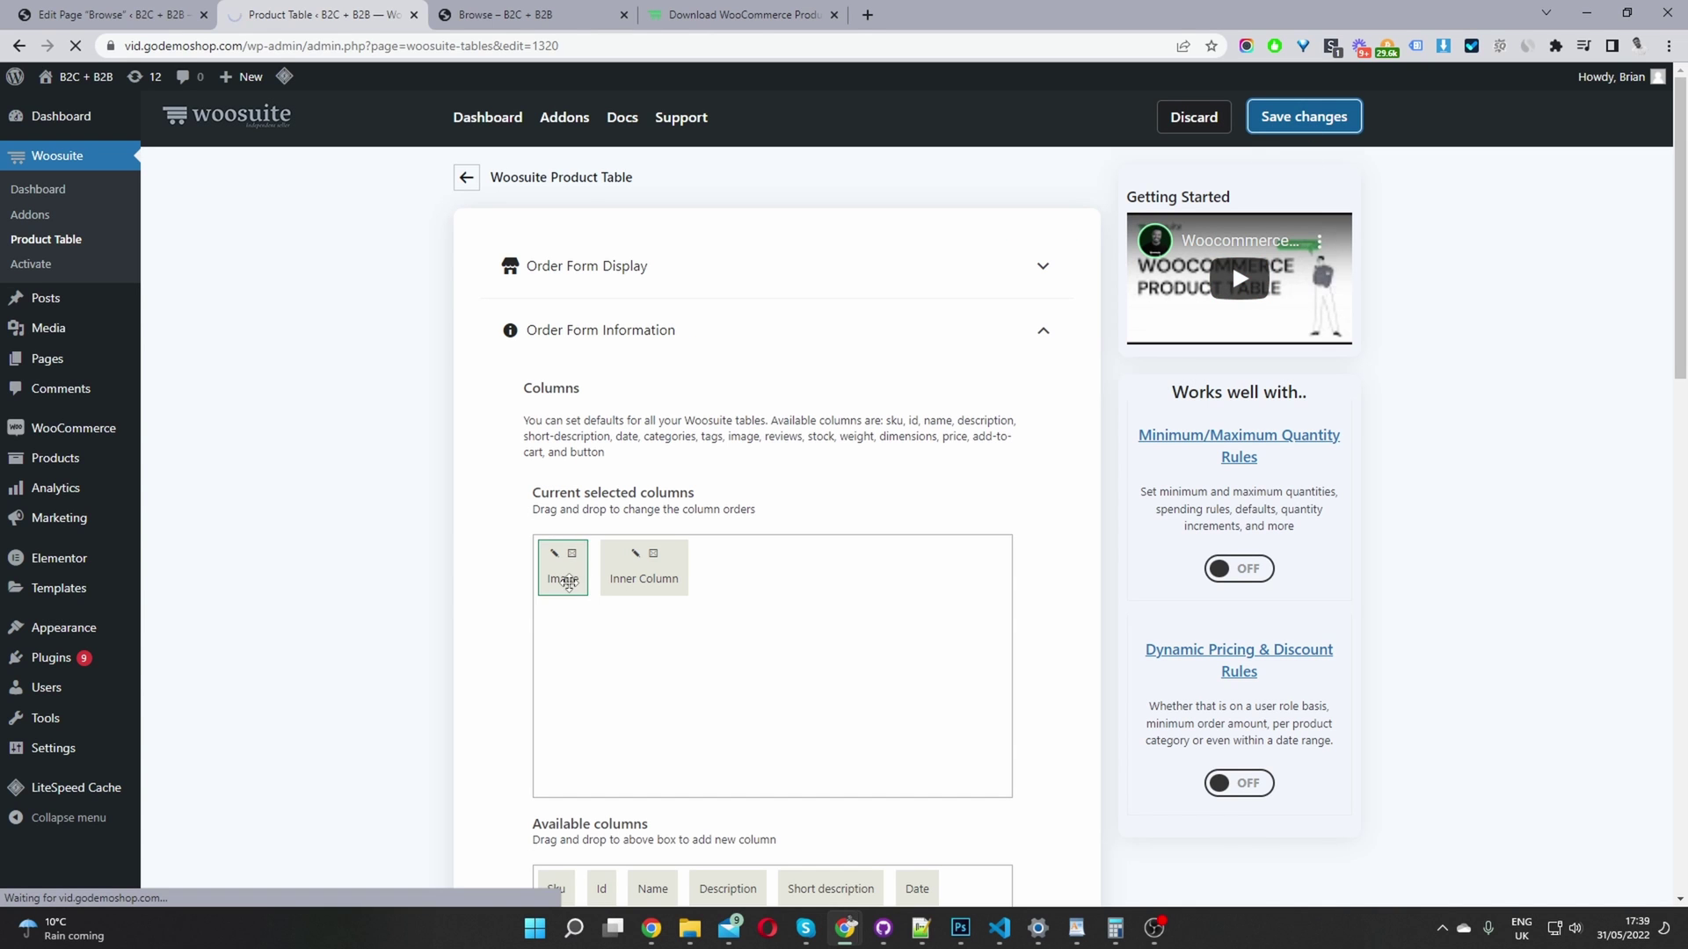
{"action": "left_click", "coordinate": [521, 11]}
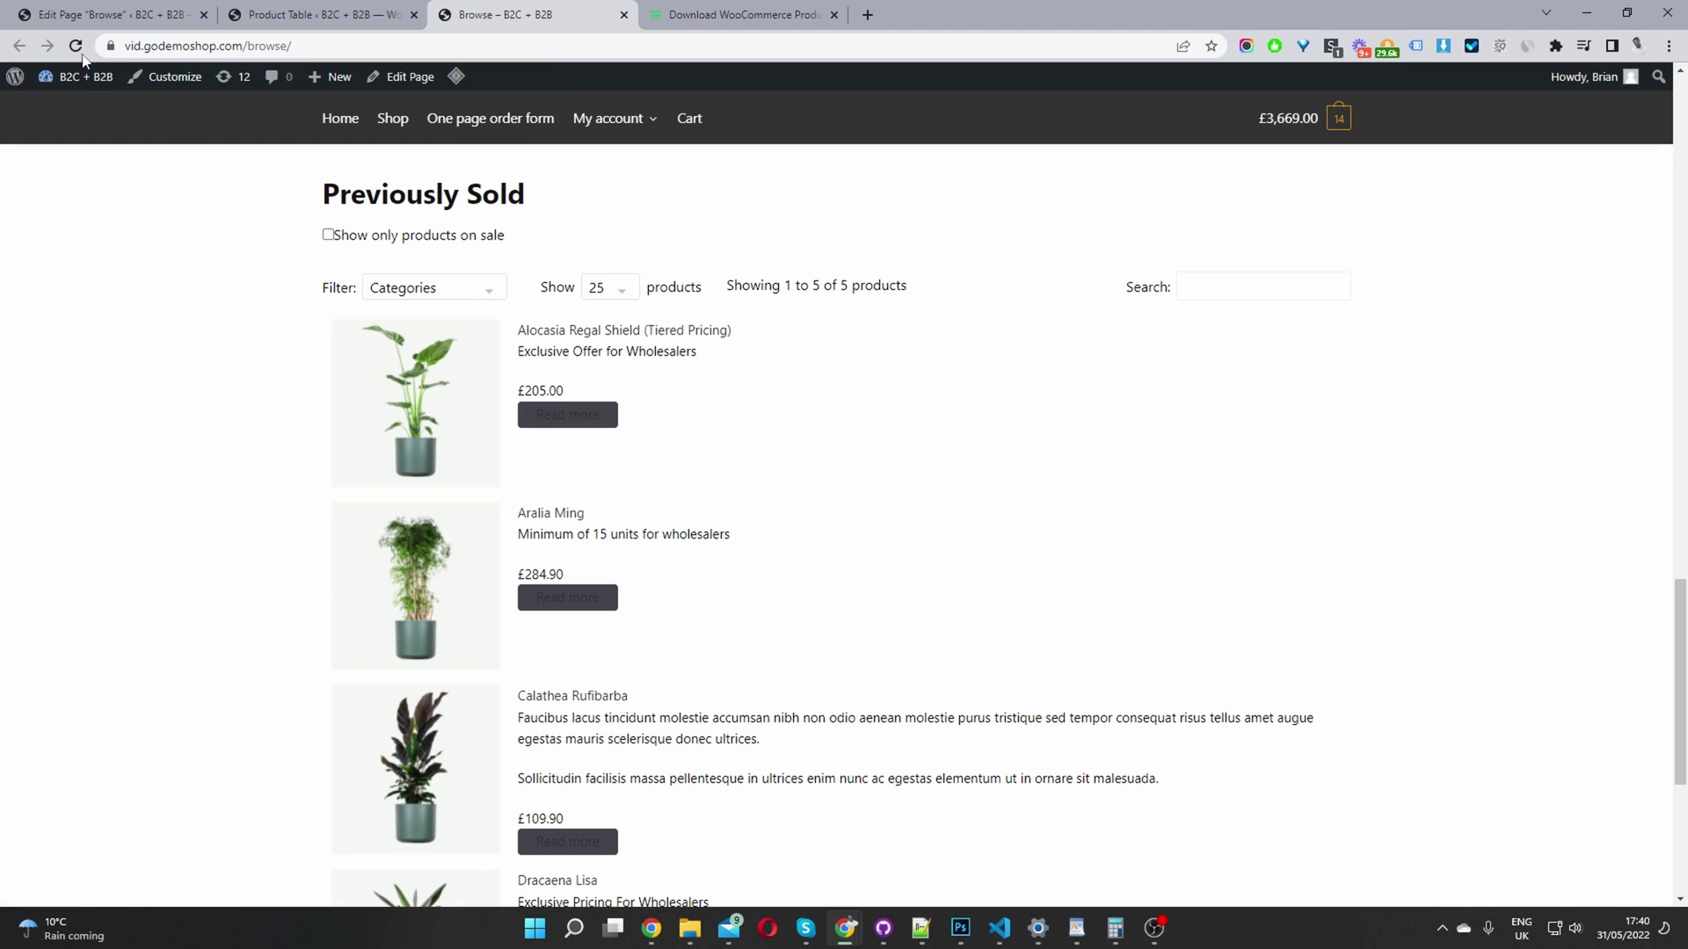
- Reload the Browse page and confirm Previously Sold items show Out of stock without add-to-cart buttons
{"action": "left_click", "coordinate": [75, 45]}
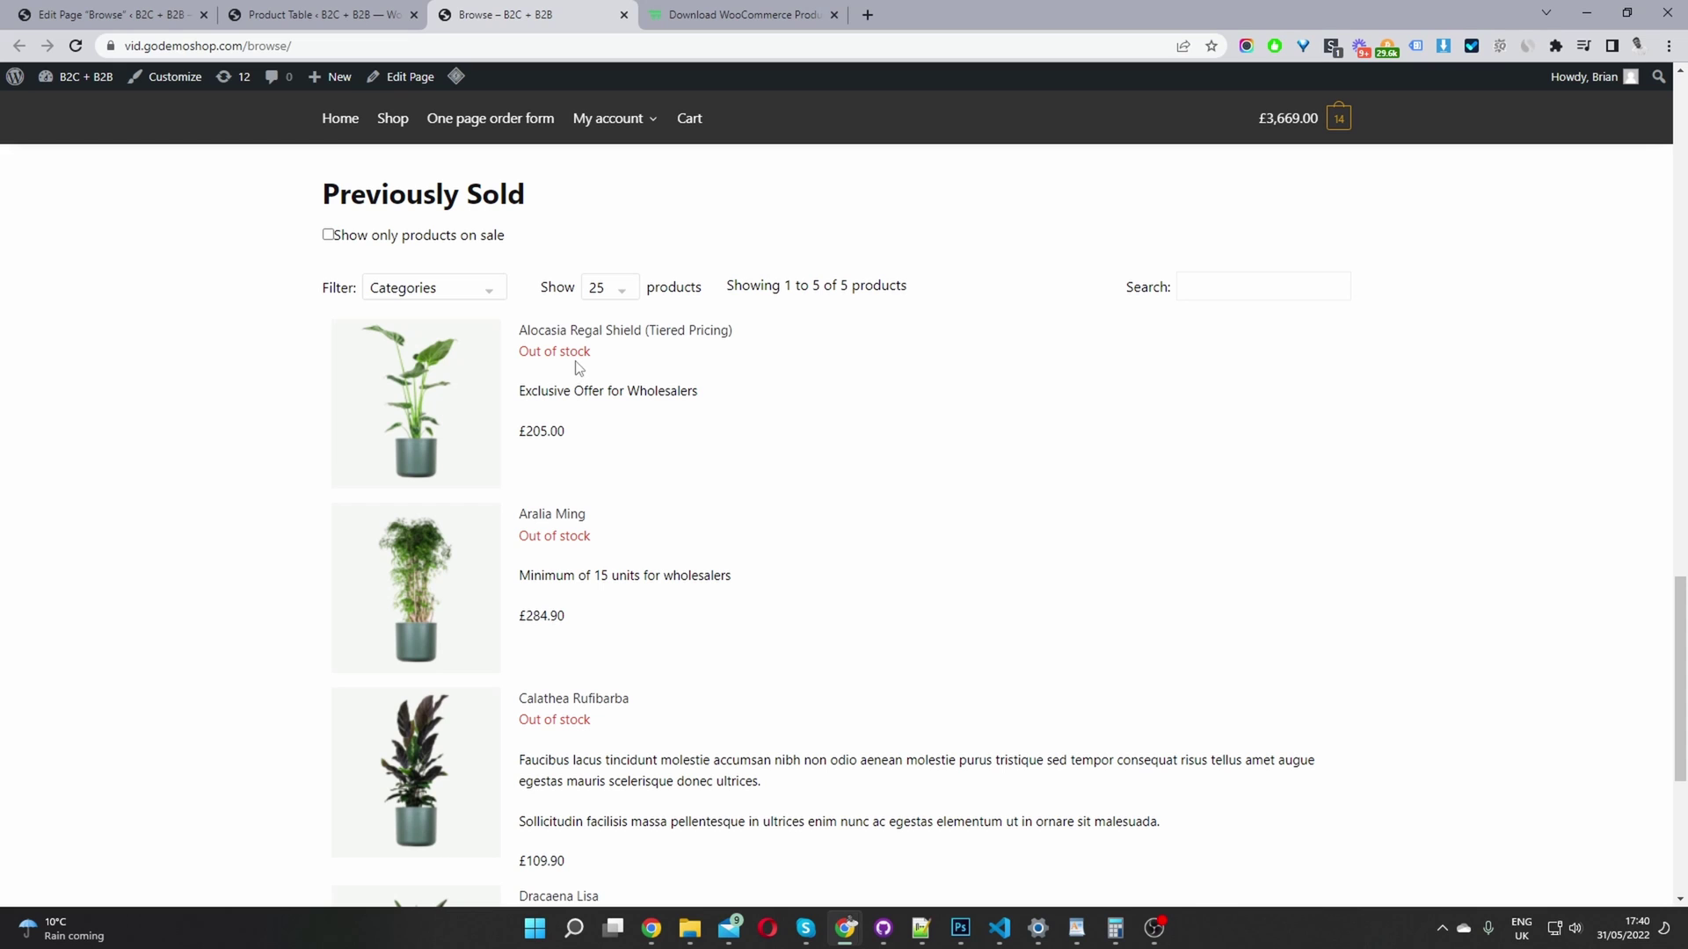
{"action": "scroll", "coordinate": [471, 562], "scroll_direction": "down", "scroll_amount": 5}
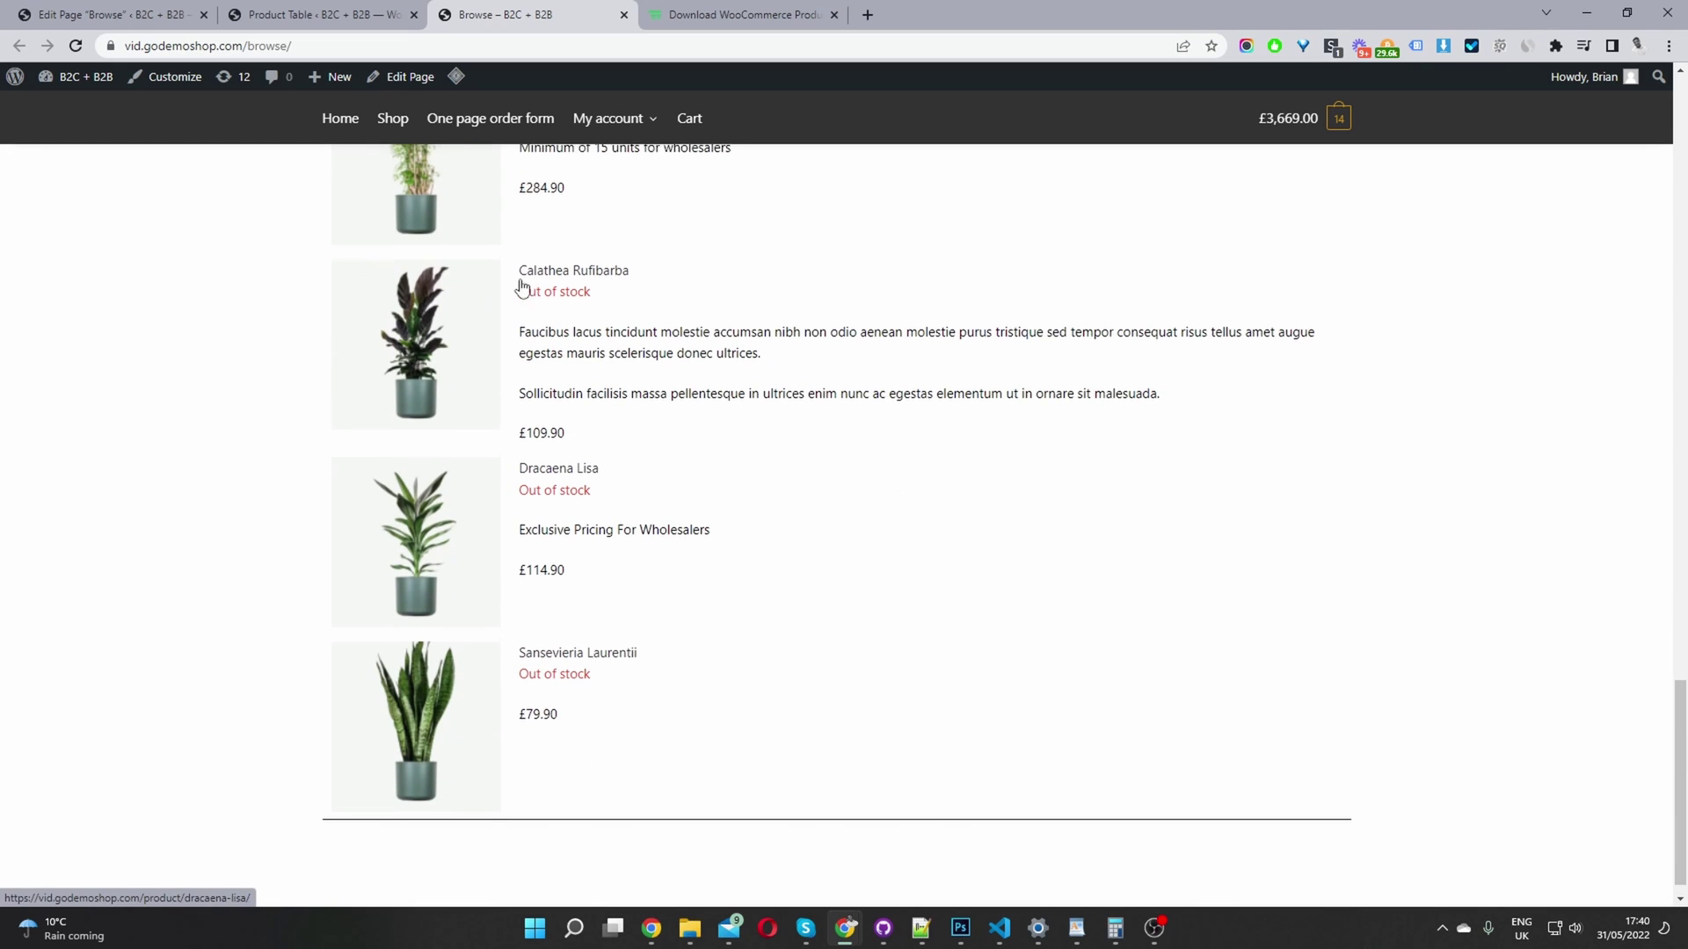
{"action": "scroll", "coordinate": [719, 690], "scroll_direction": "up", "scroll_amount": 2}
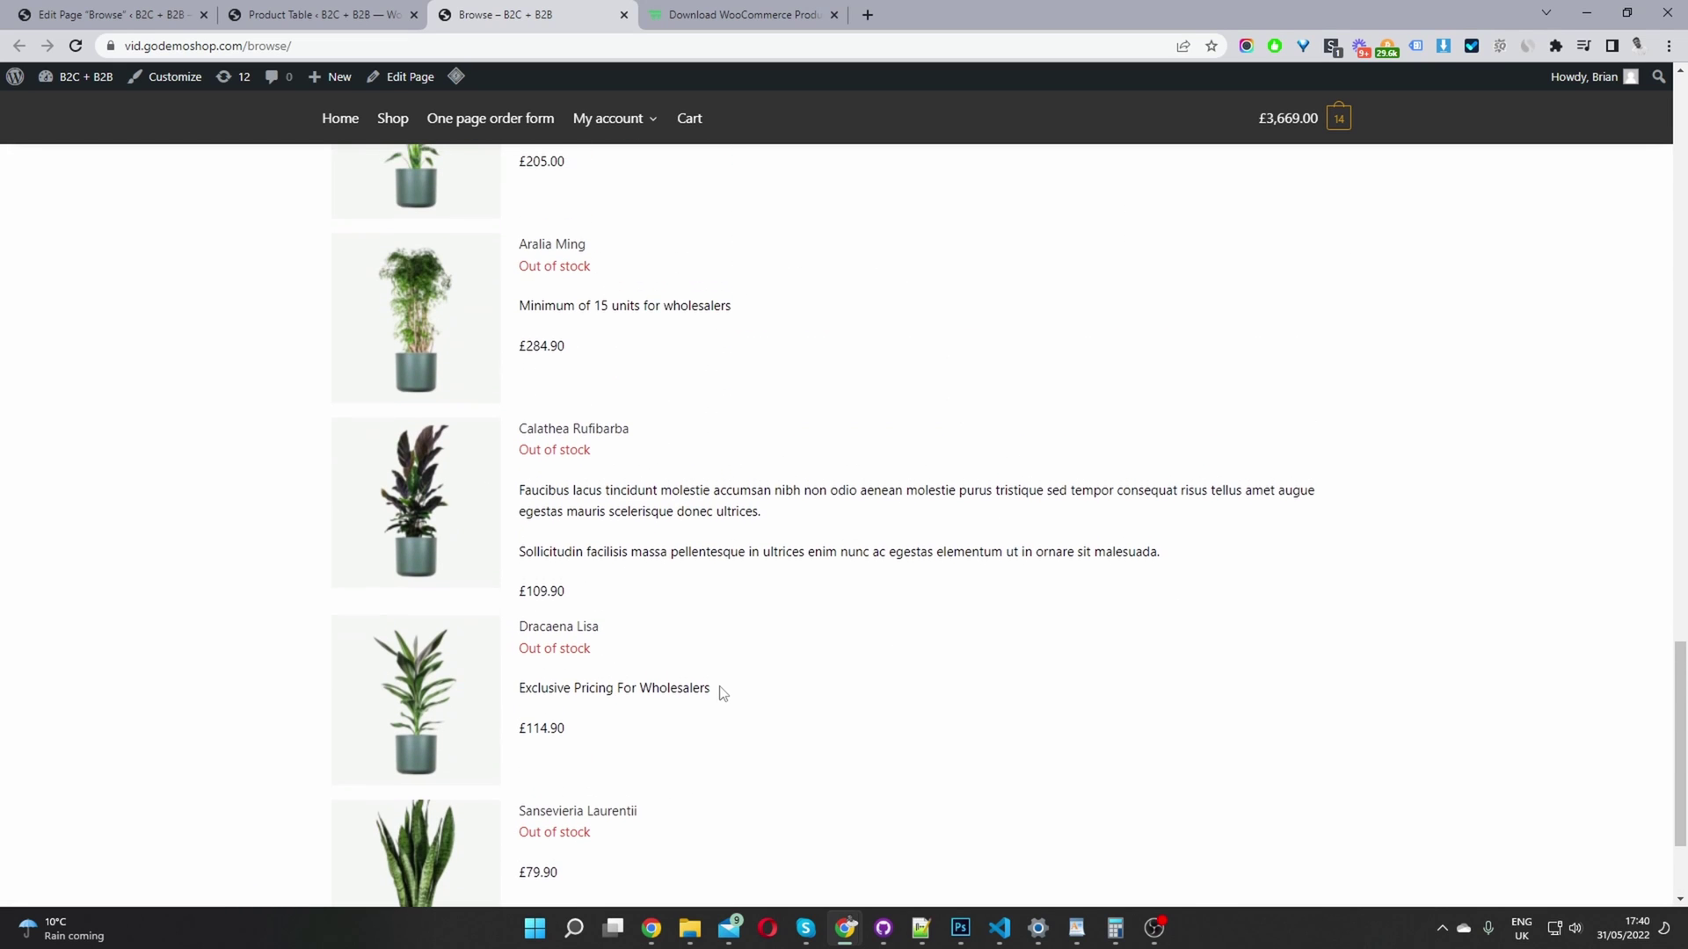
{"action": "scroll", "coordinate": [741, 697], "scroll_direction": "up", "scroll_amount": 2}
{"action": "scroll", "coordinate": [741, 697], "scroll_direction": "up", "scroll_amount": 1}
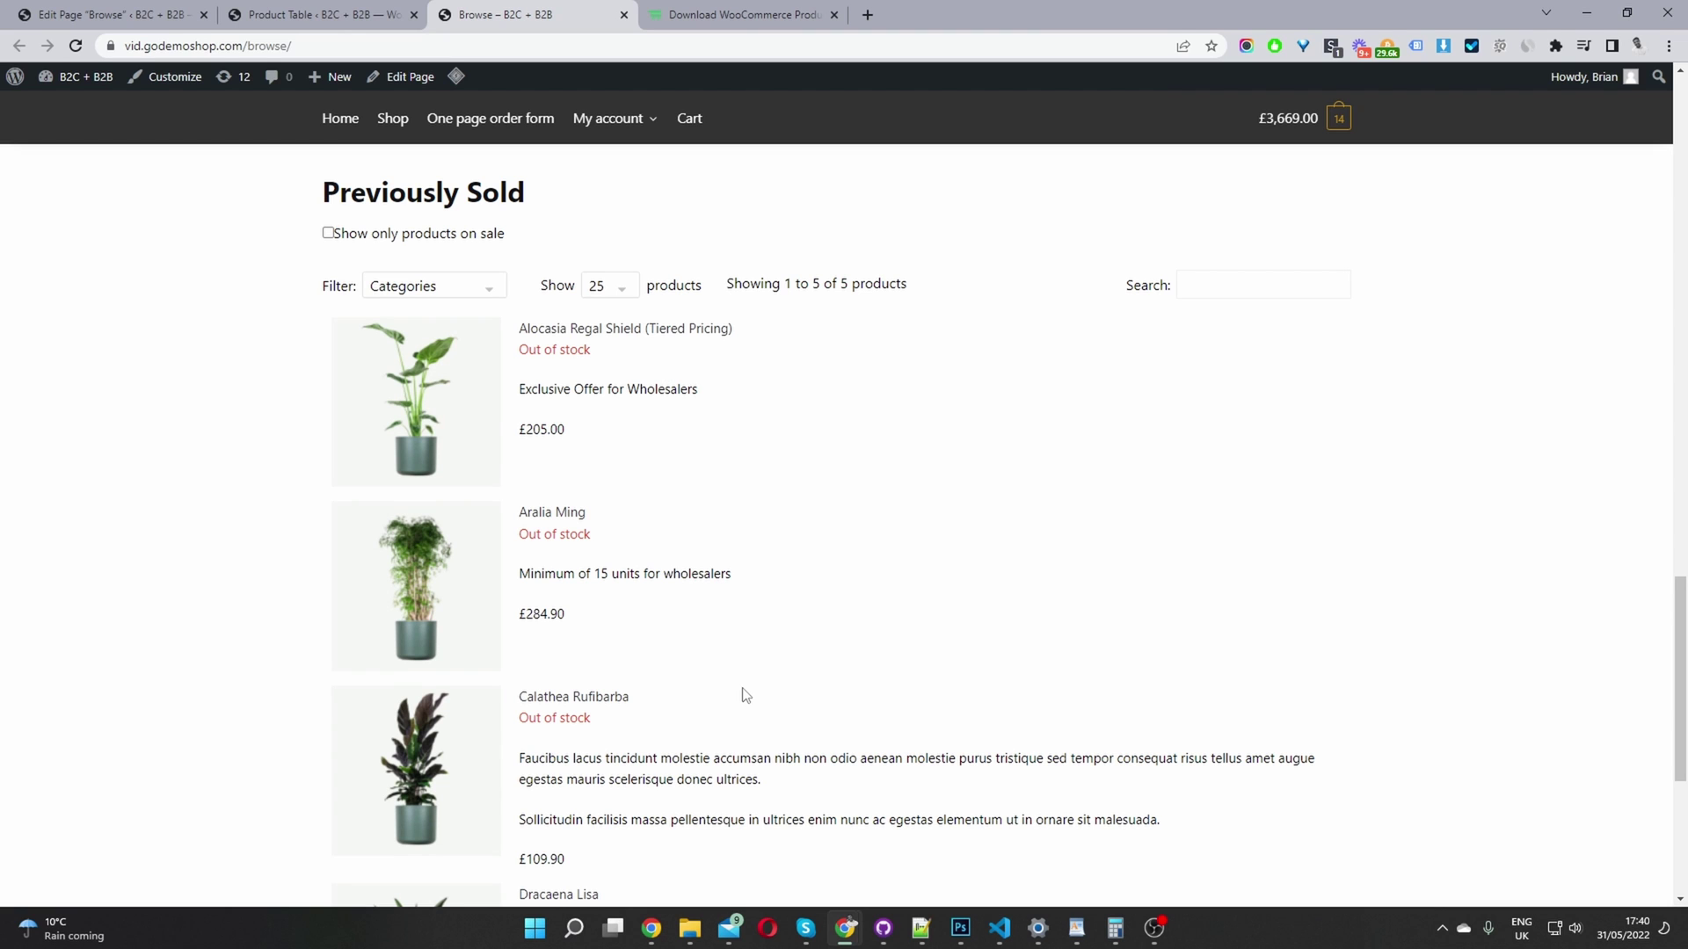
{"action": "scroll", "coordinate": [741, 697], "scroll_direction": "up", "scroll_amount": 20}
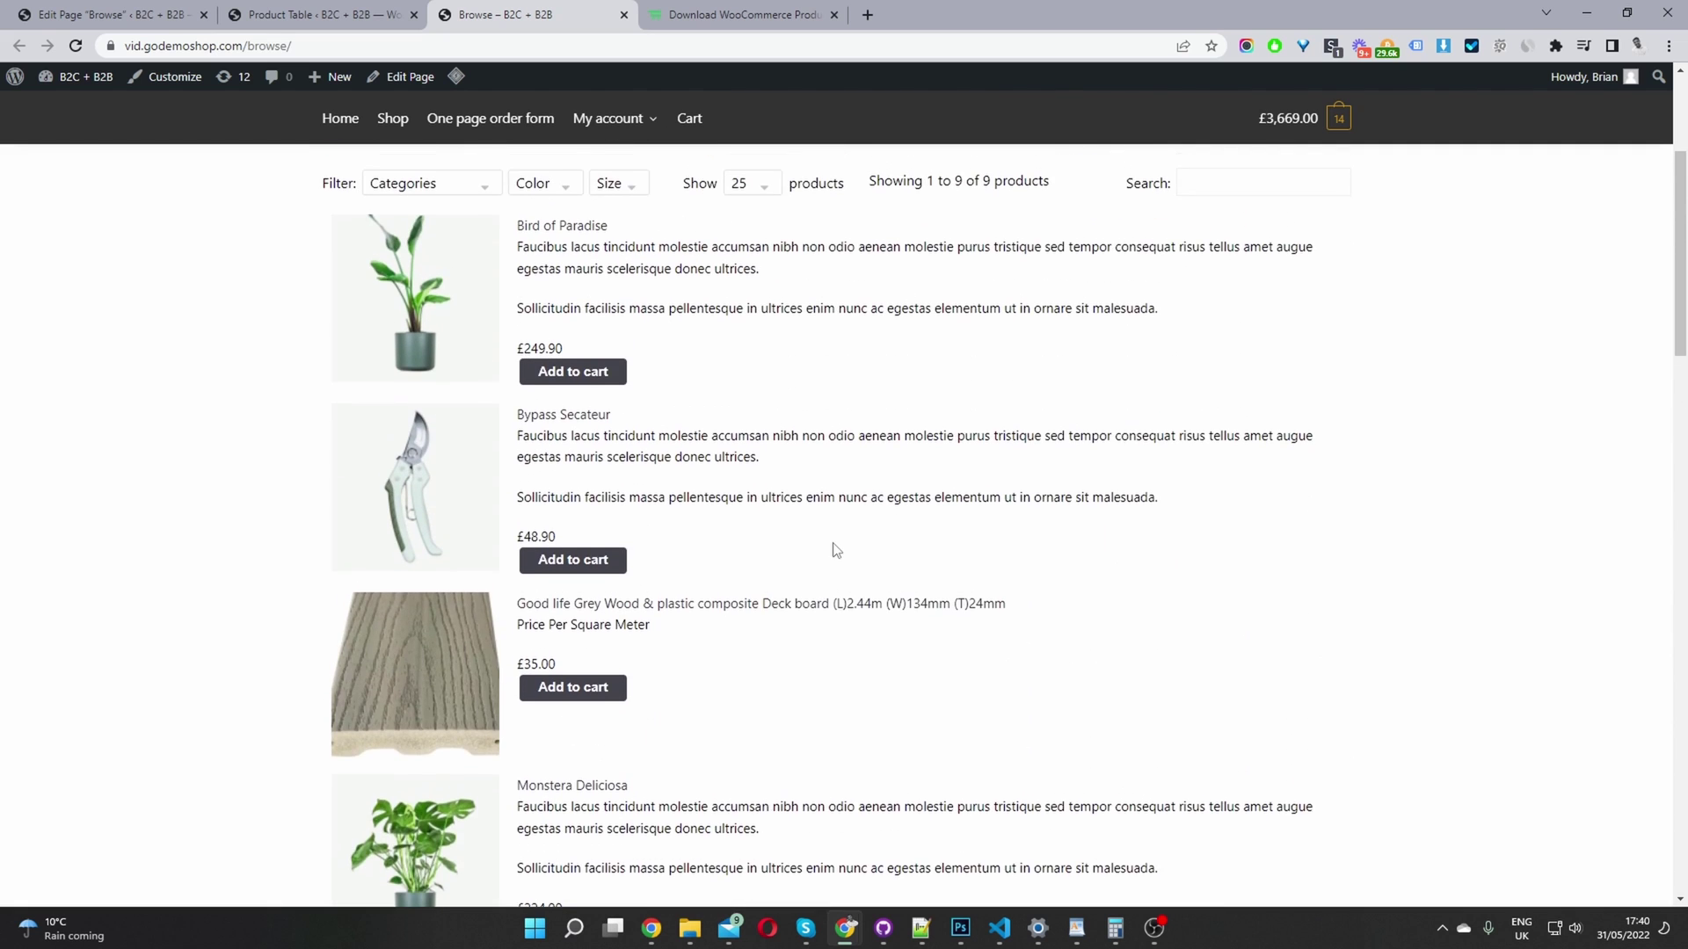
{"action": "scroll", "coordinate": [837, 554], "scroll_direction": "up", "scroll_amount": 3}
{"action": "scroll", "coordinate": [835, 545], "scroll_direction": "down", "scroll_amount": 13}
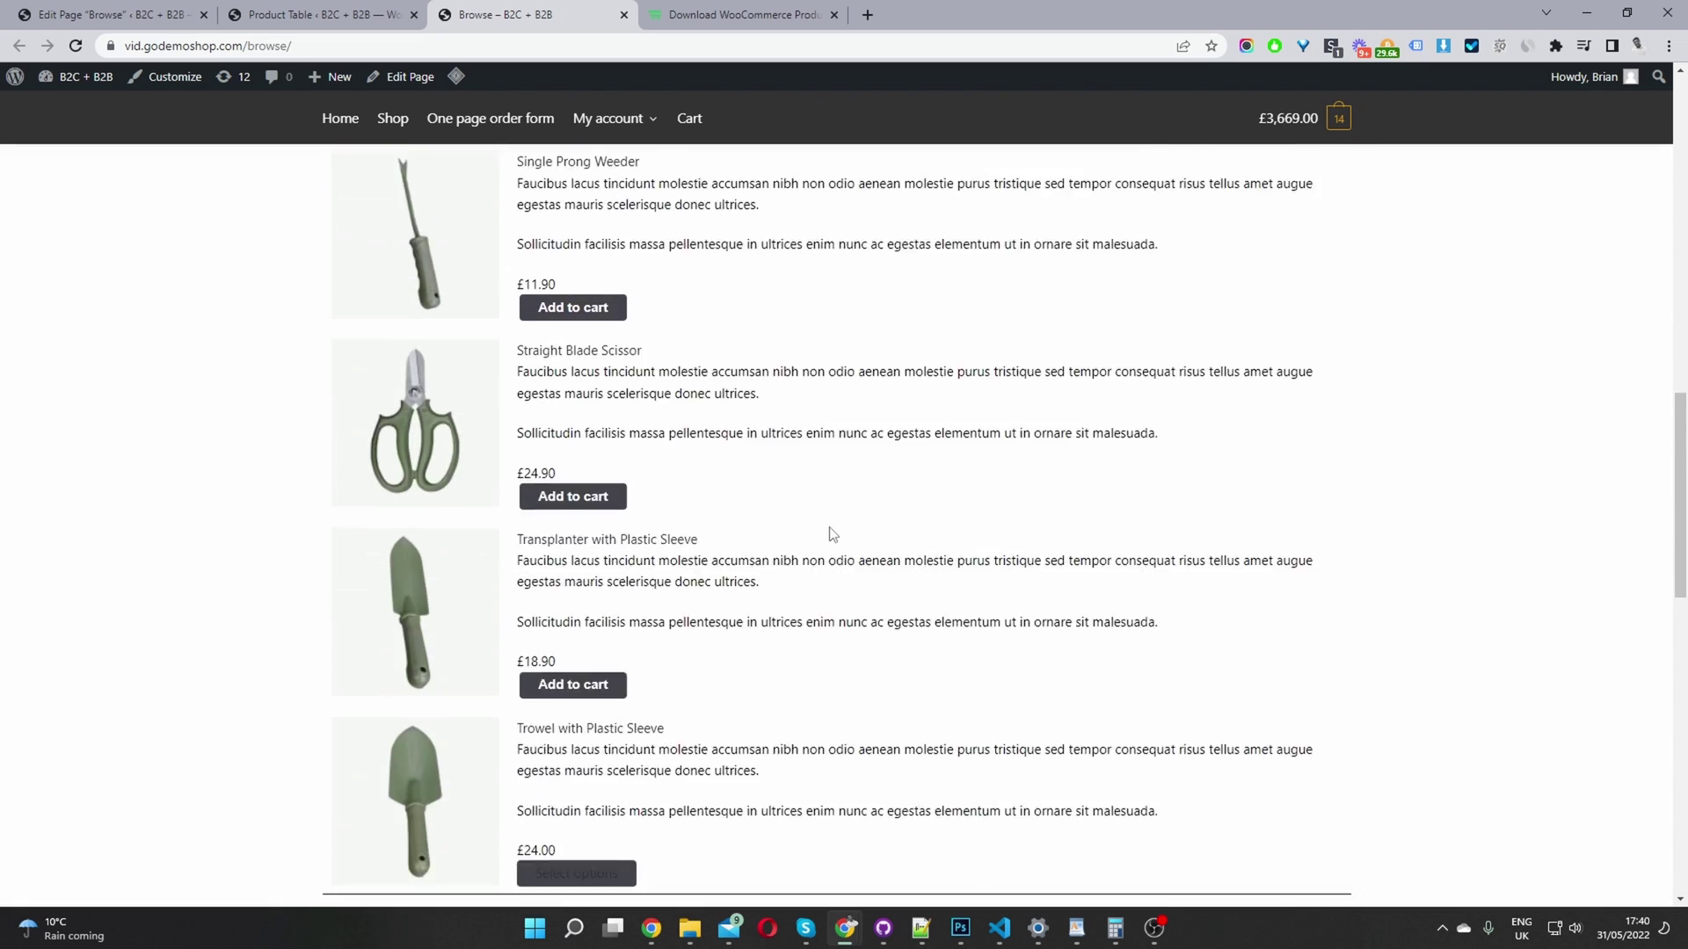
{"action": "scroll", "coordinate": [827, 527], "scroll_direction": "down", "scroll_amount": 6}
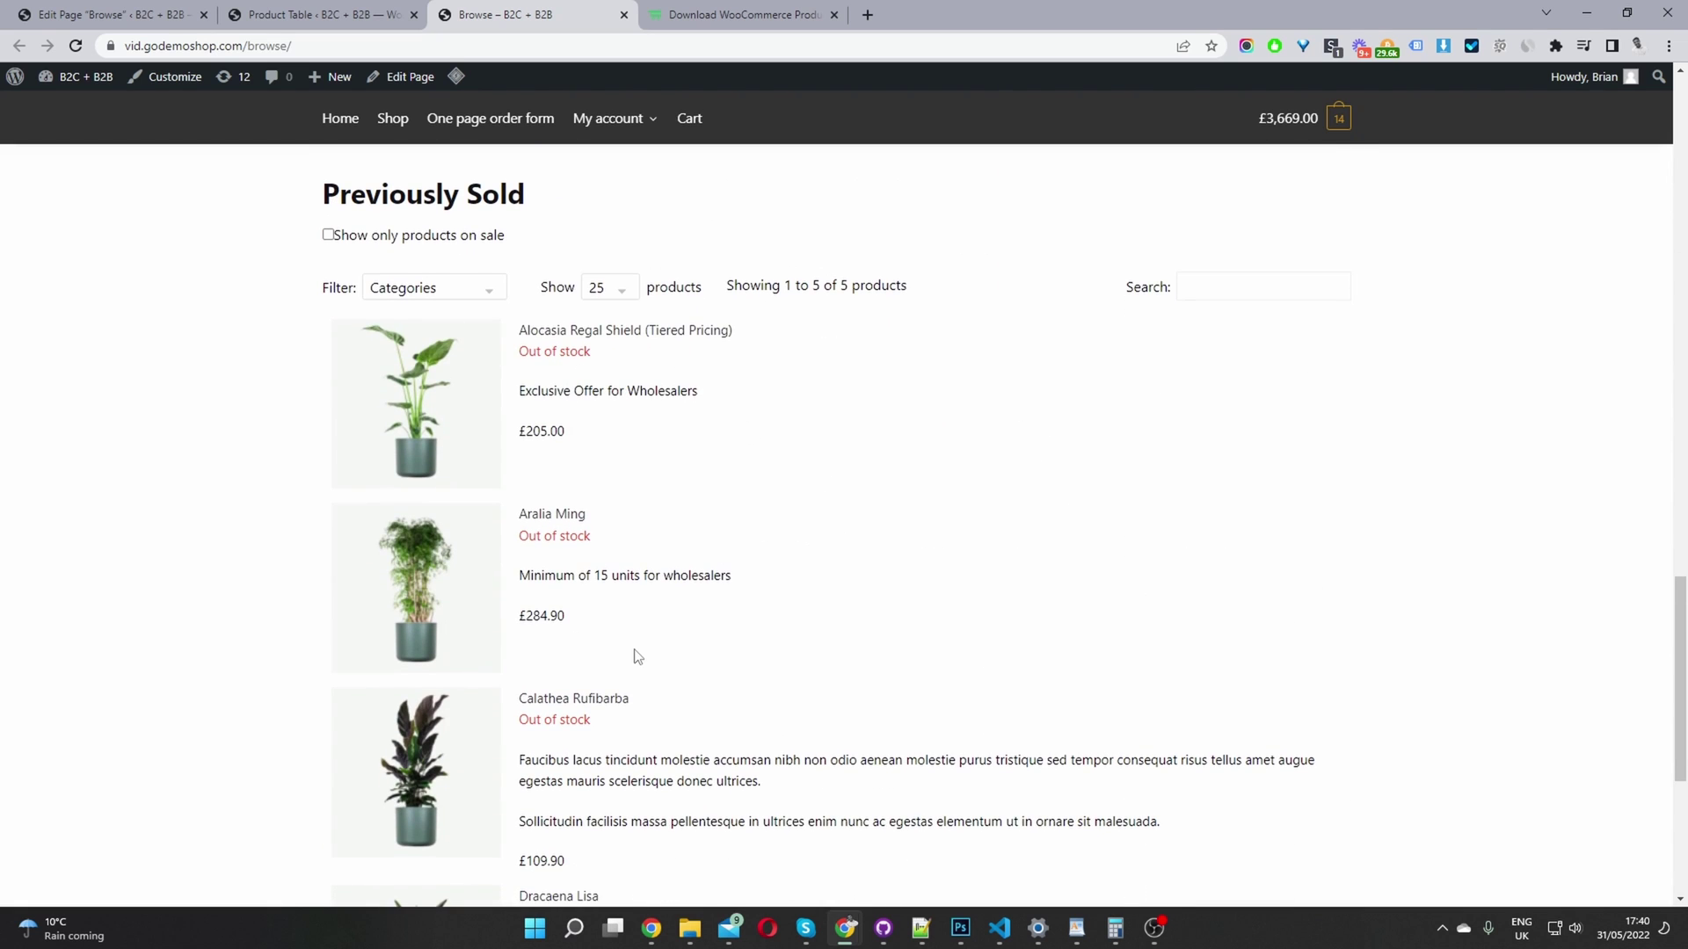